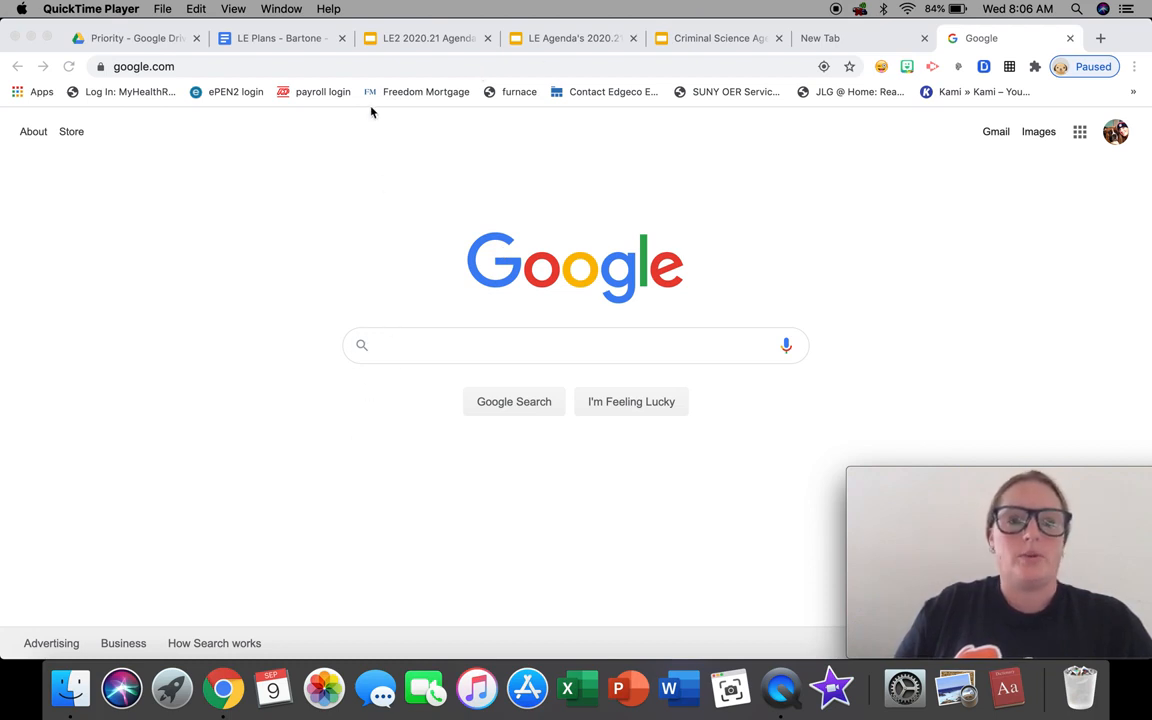
Go to forms.google.com in the current browser tab
click(388, 64)
text(form)
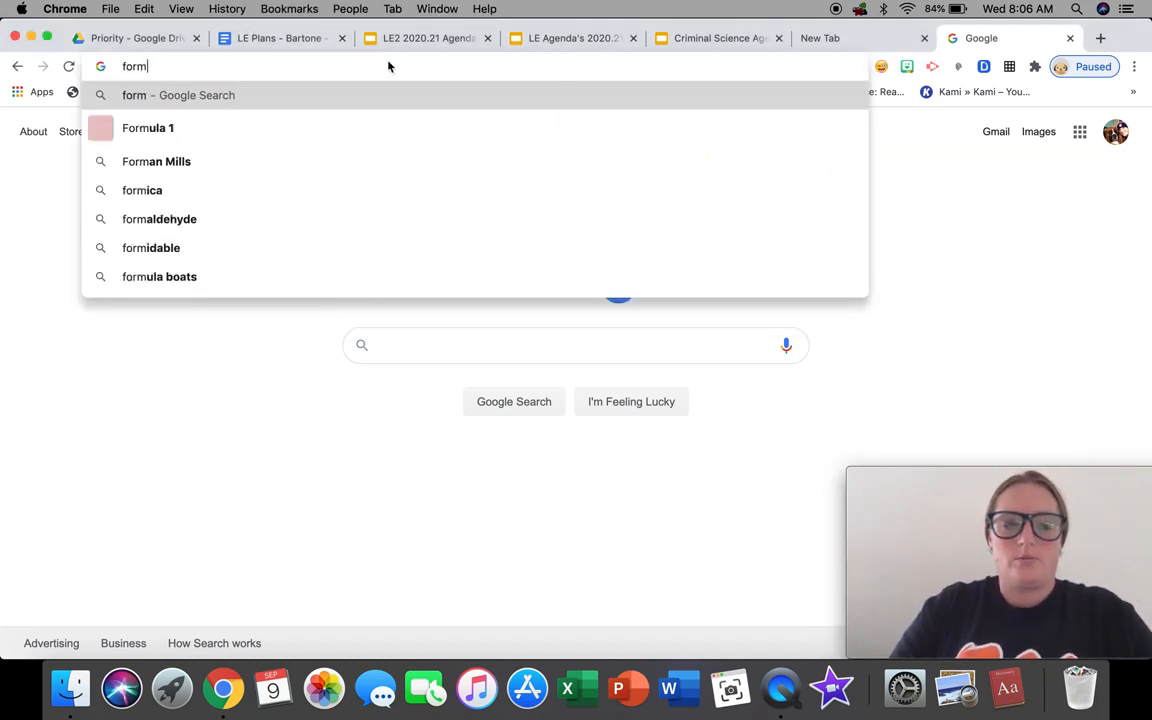
text(s.google.com)
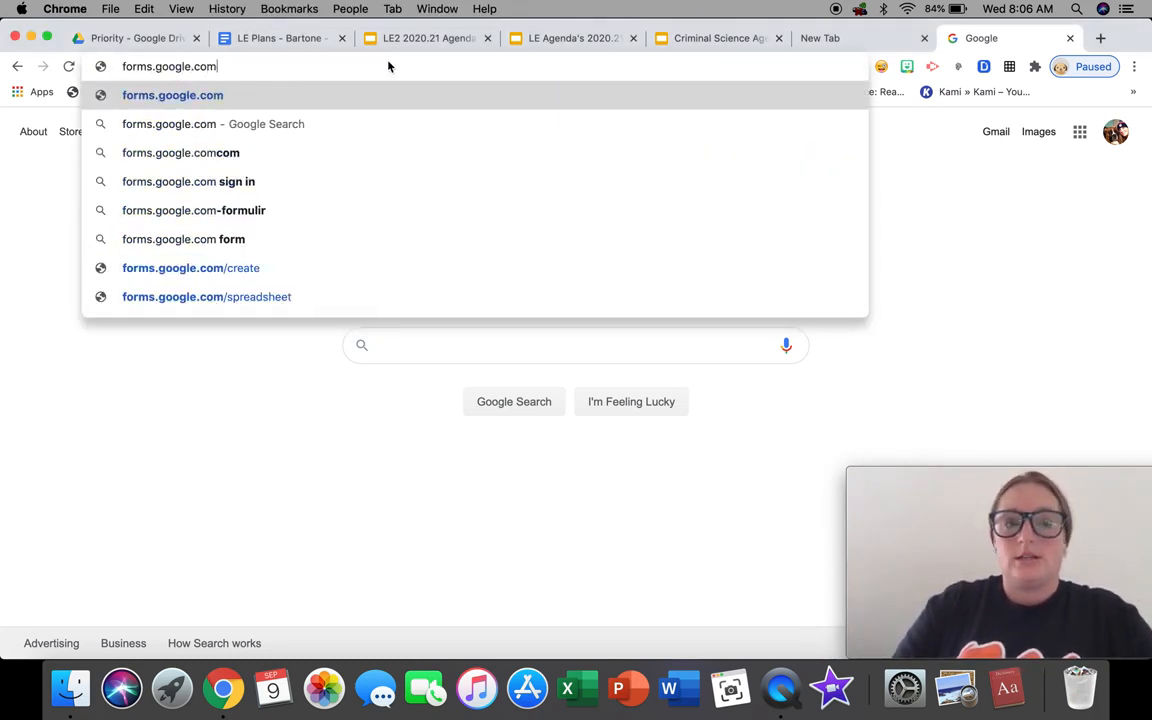
key(Return)
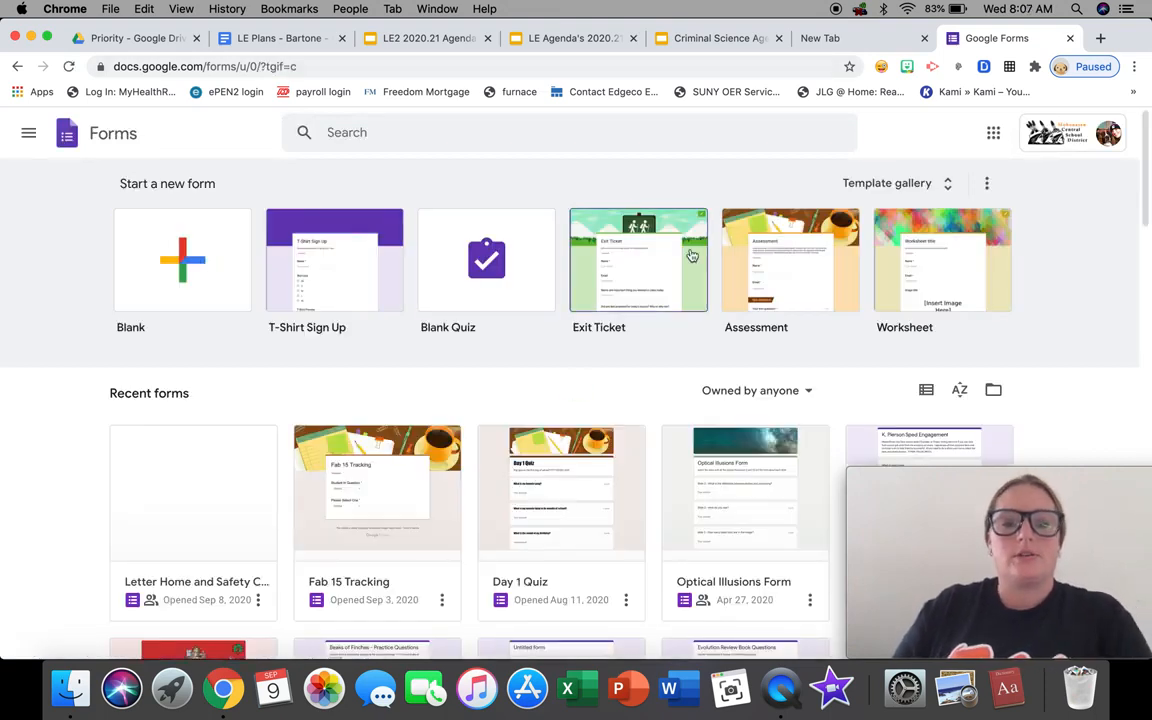
click(247, 271)
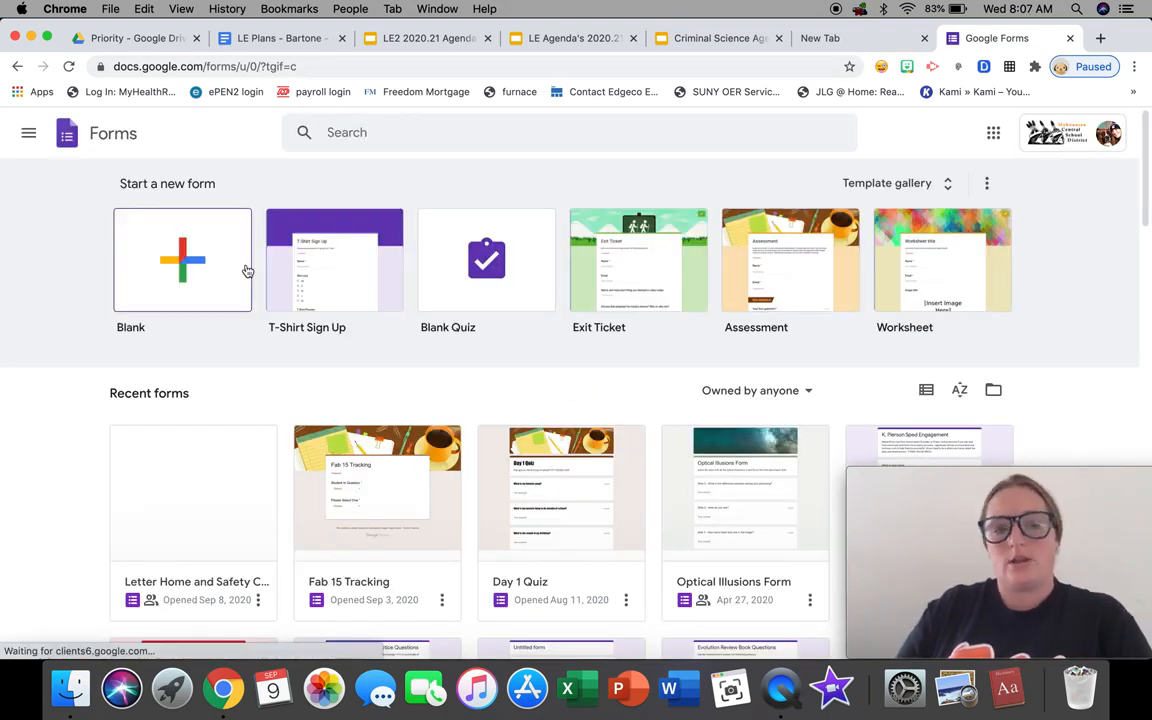
scroll(208, 481, down, 10)
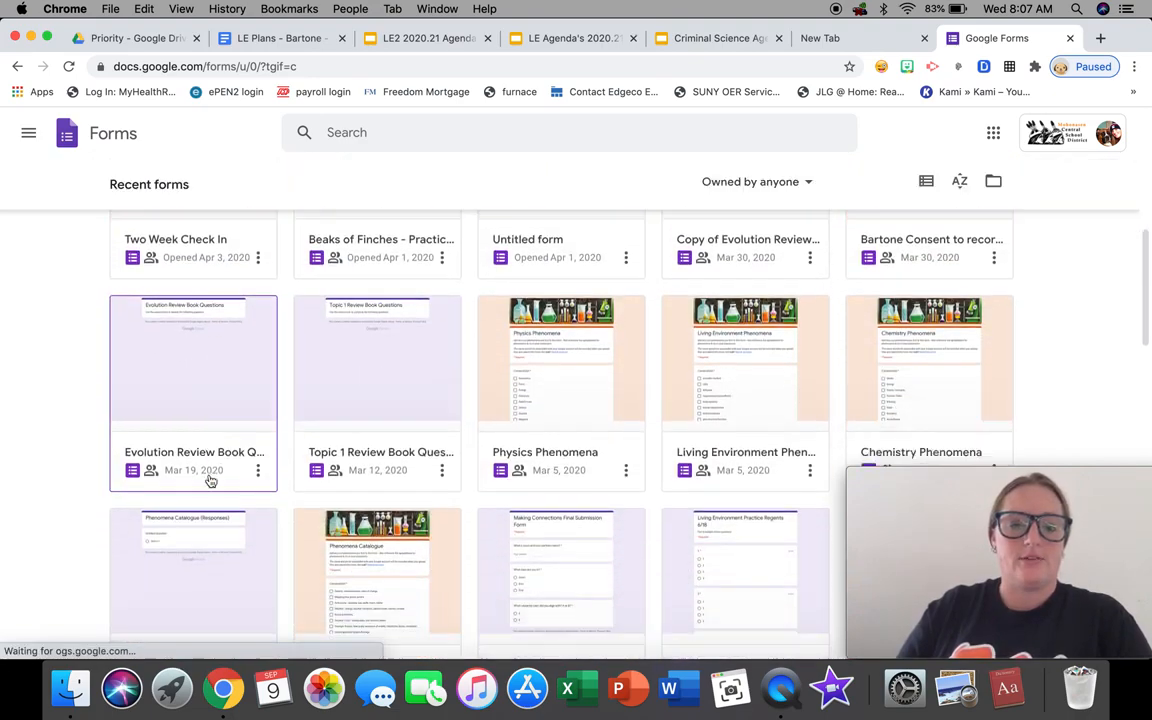
scroll(208, 481, down, 3)
scroll(208, 481, up, 10)
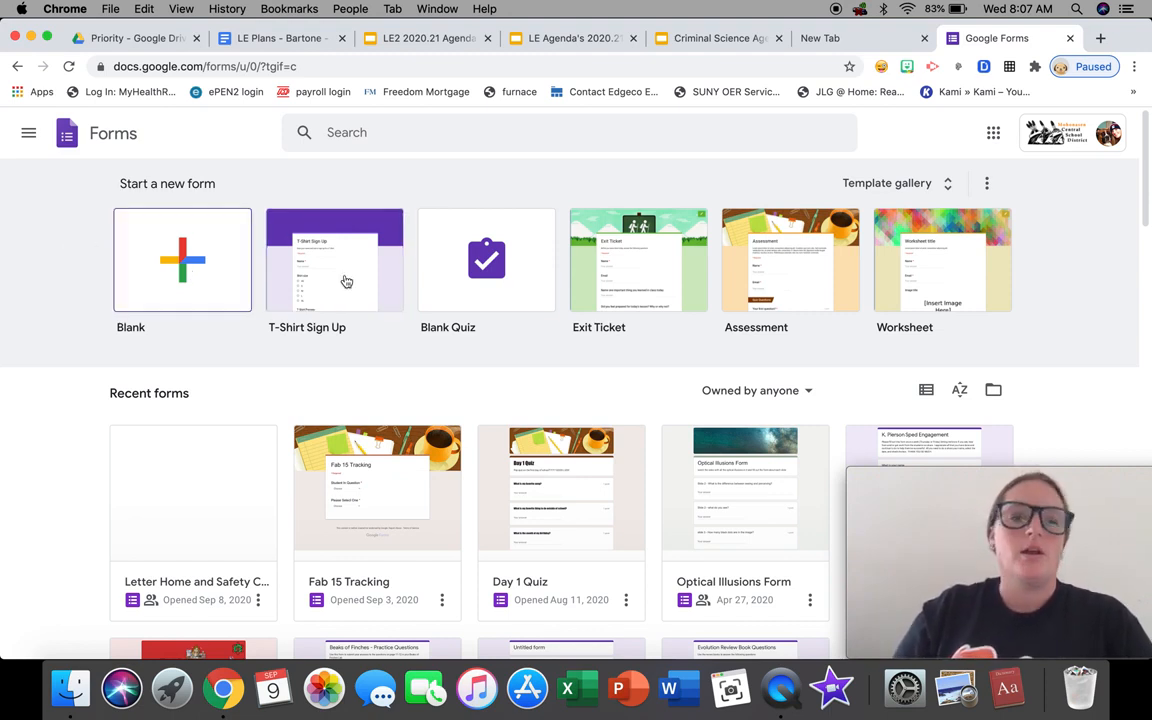
Open Google Drive and view where a new Google Forms file can be created from there
click(995, 136)
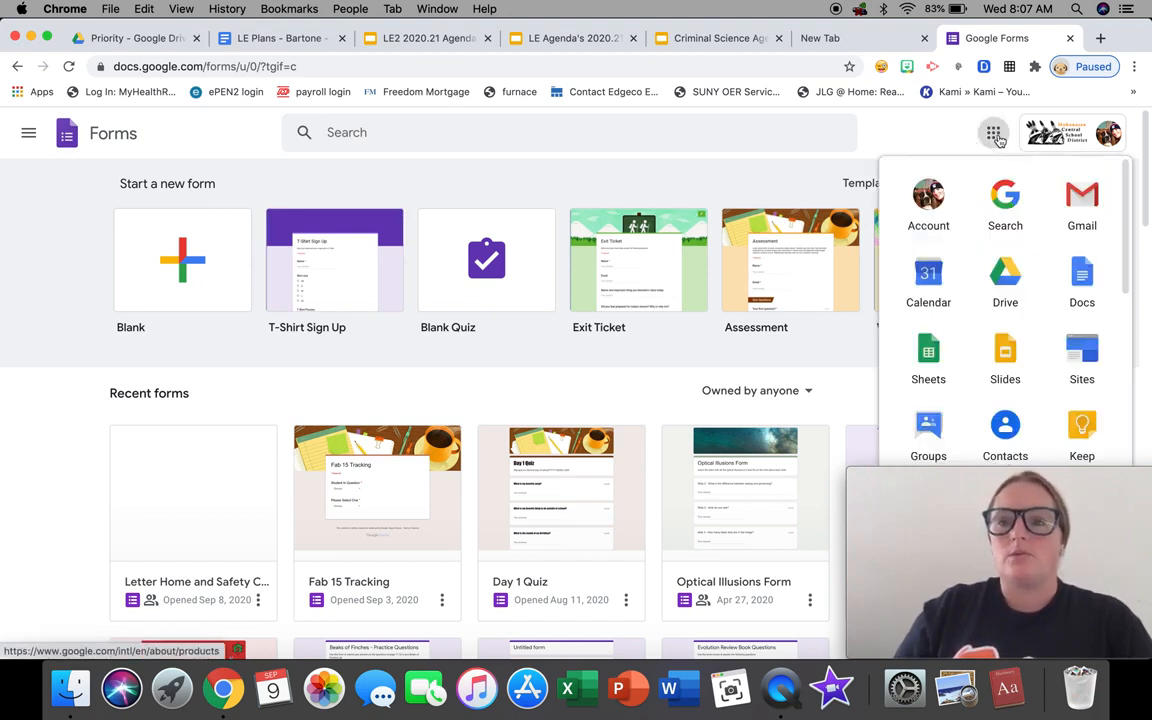
click(1000, 265)
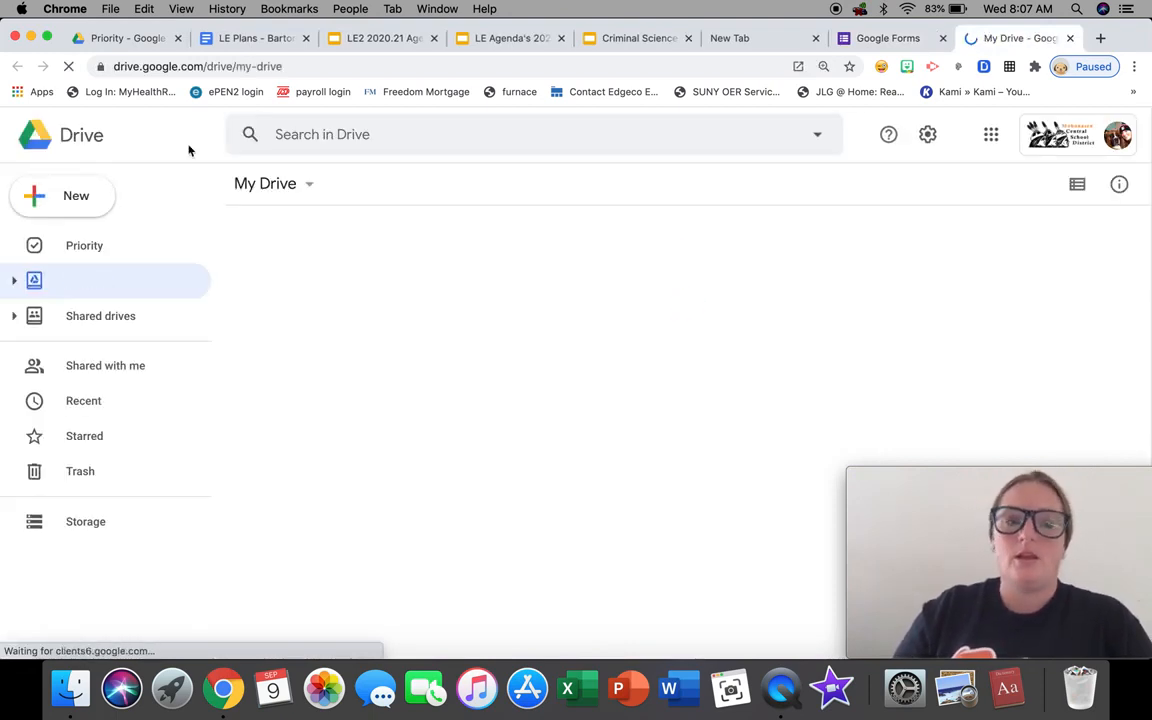
click(93, 197)
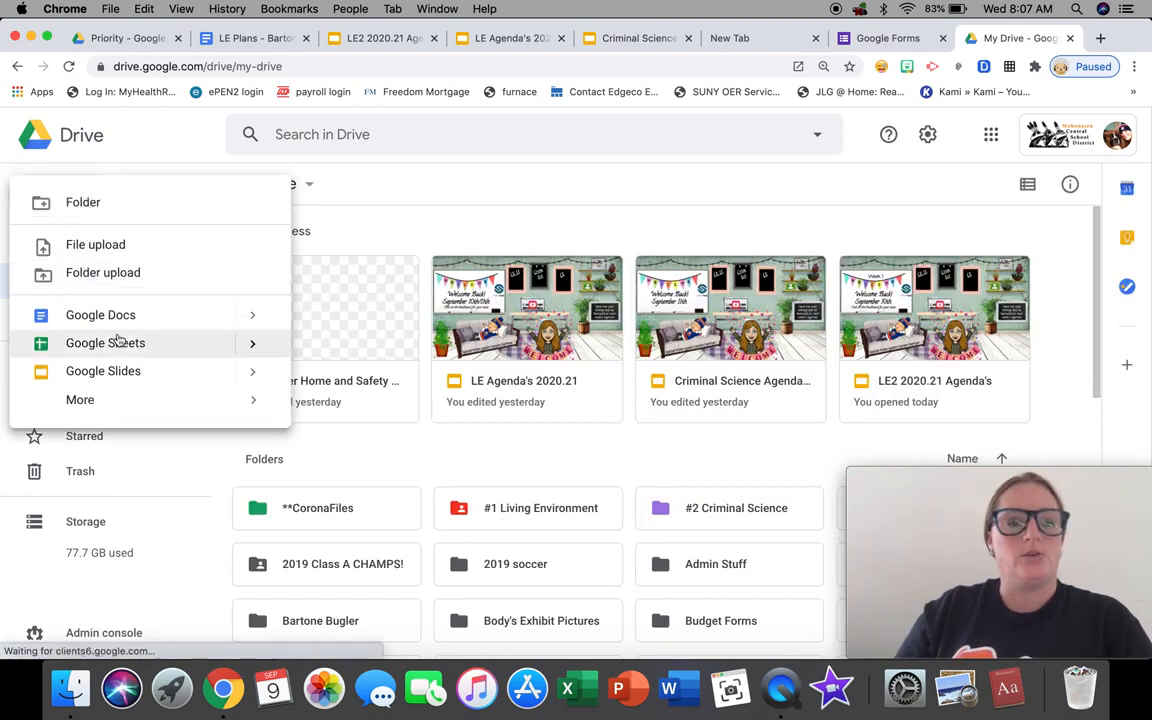
mouse_move(108, 403)
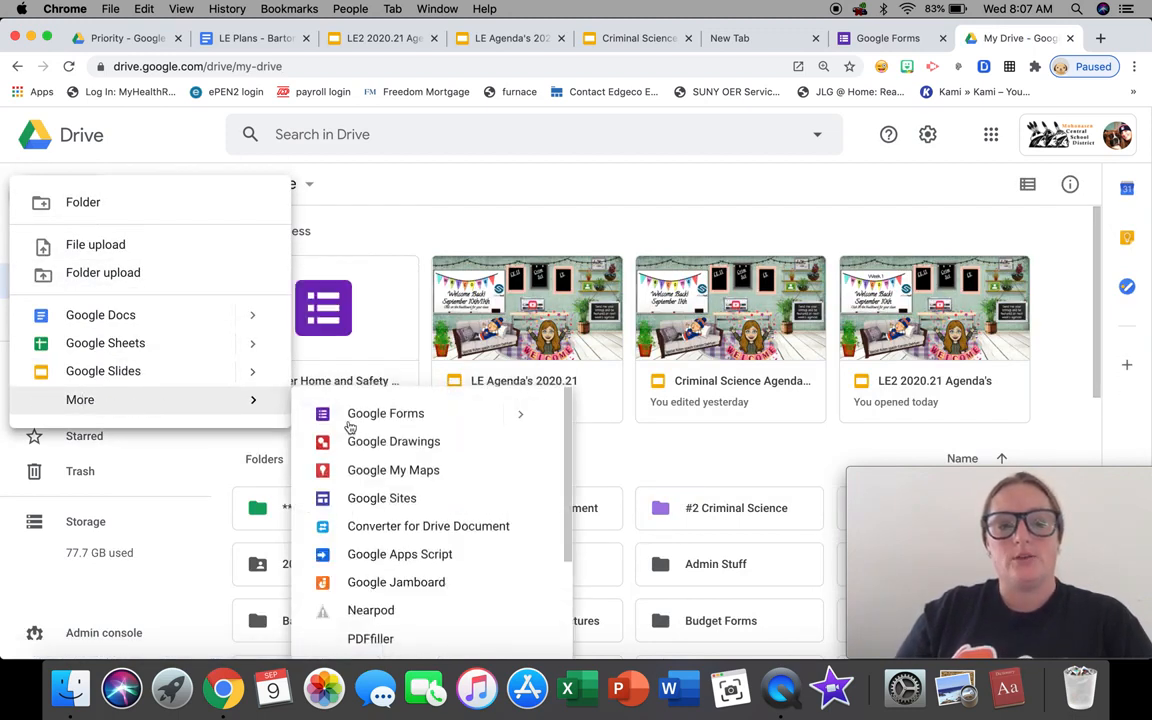
click(521, 418)
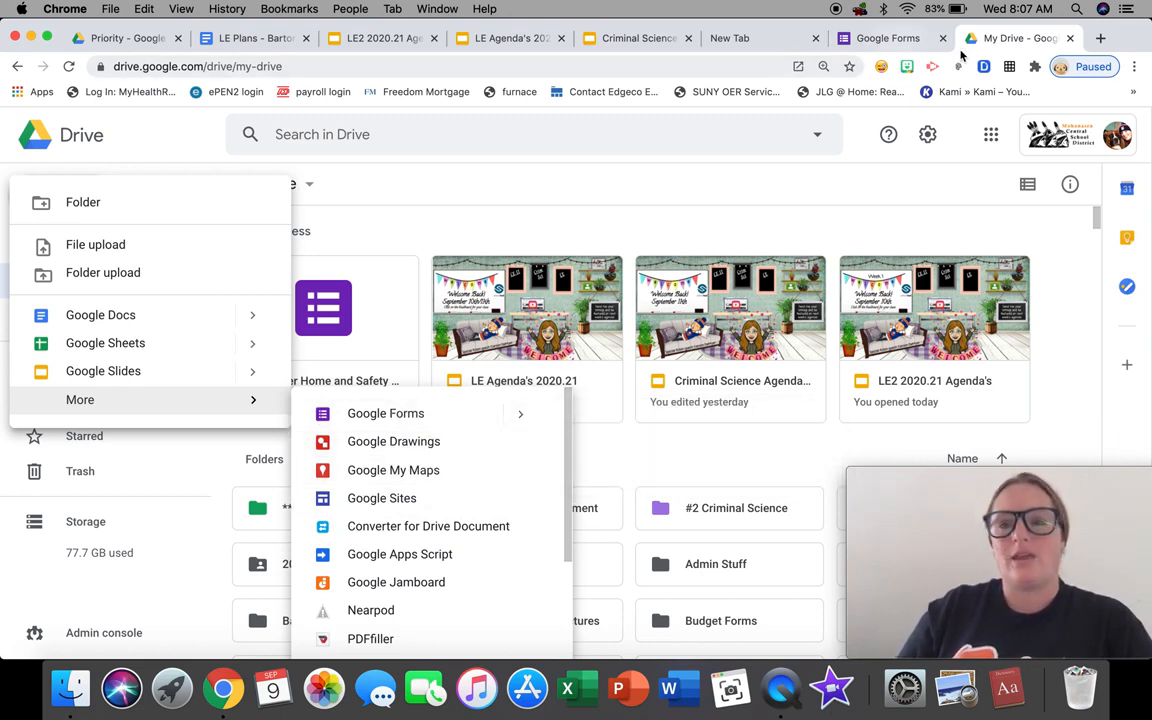
click(1101, 39)
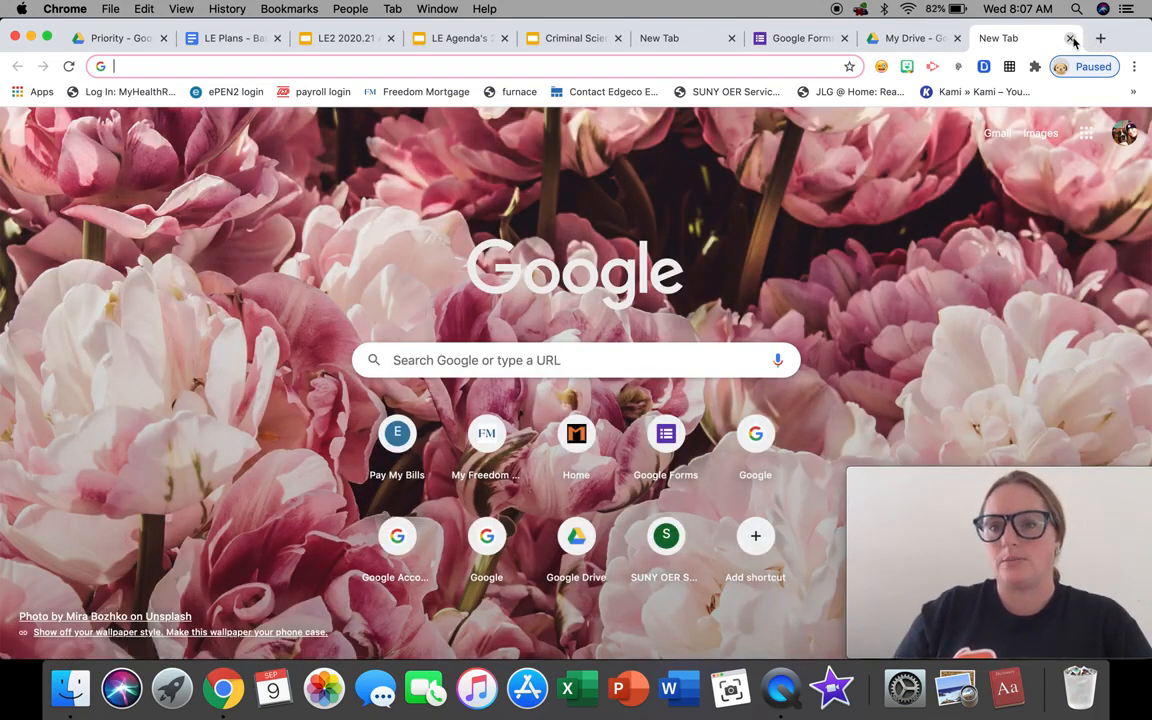
click(1070, 38)
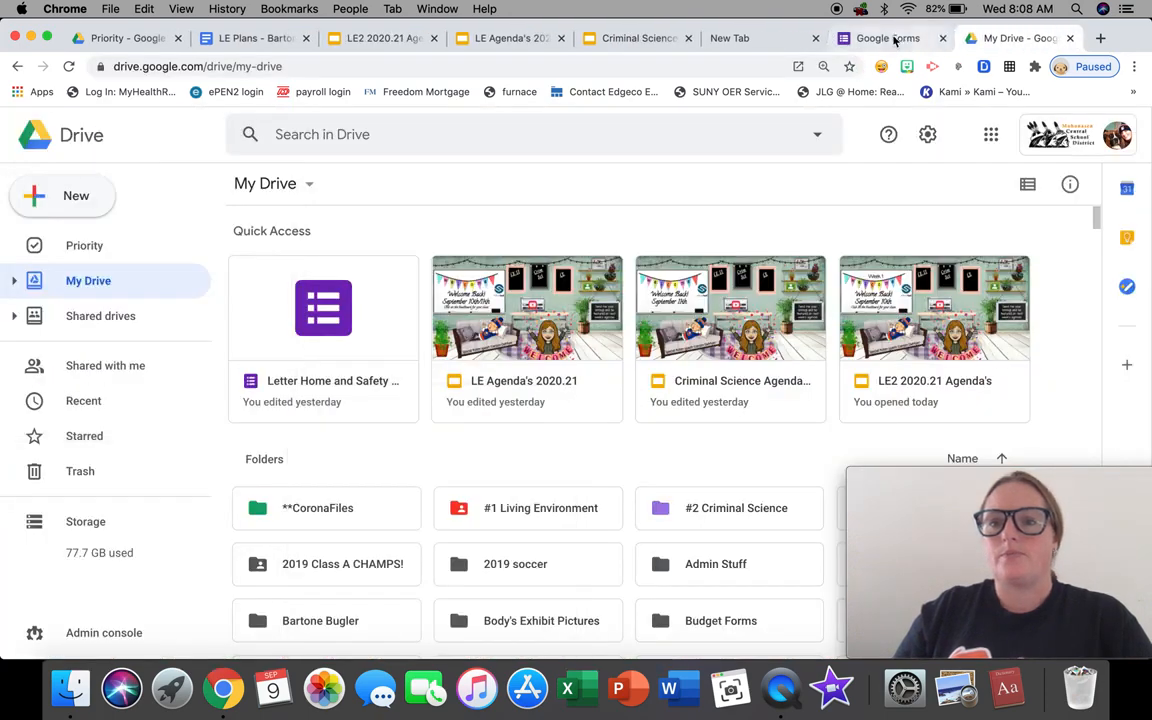
Close the My Drive page, return to Google Forms and create a new blank form
click(805, 38)
click(1070, 38)
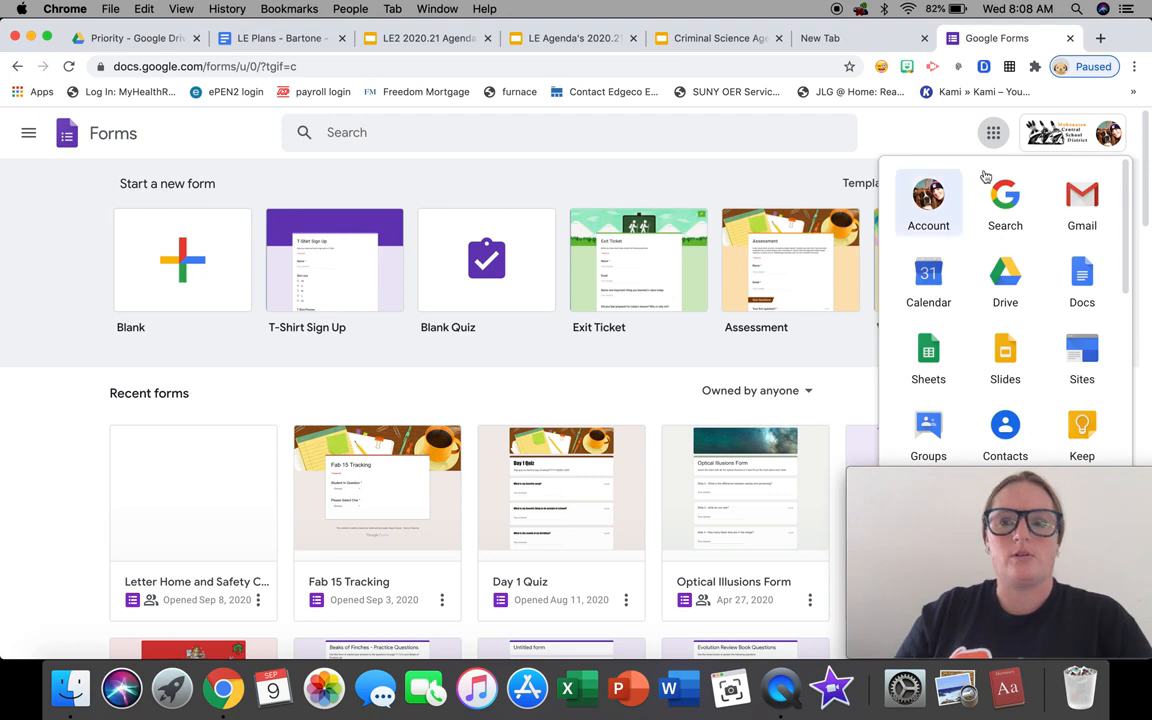
click(994, 134)
click(233, 254)
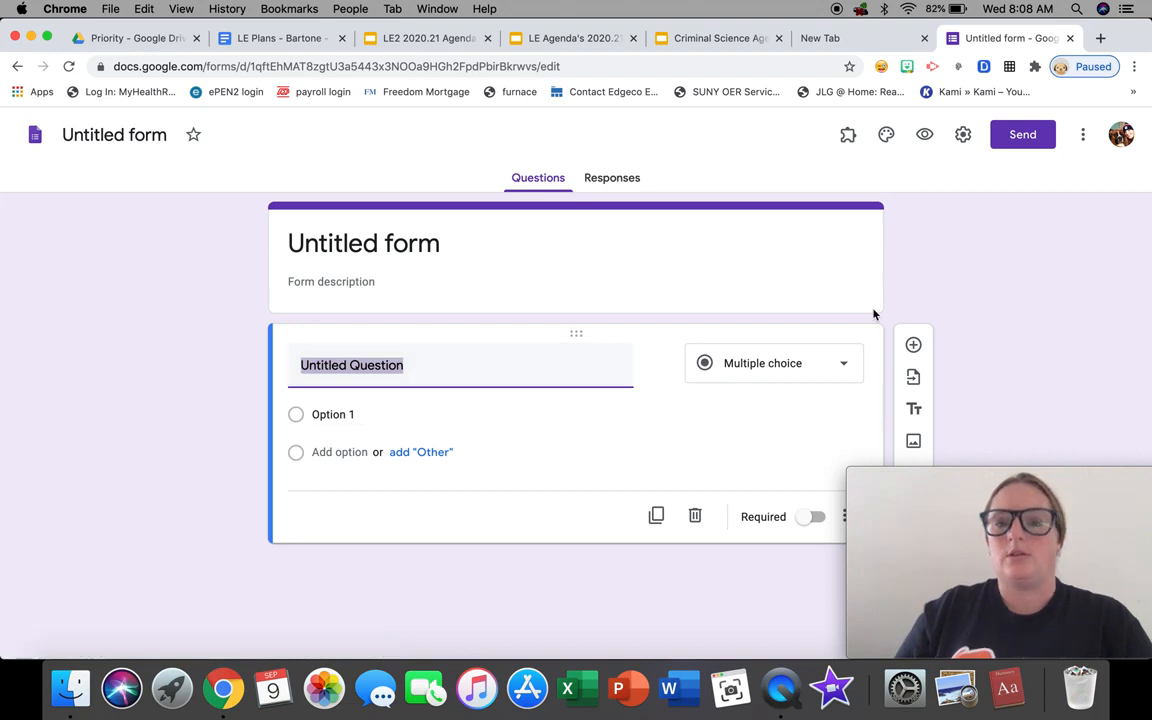
Title the form "google forms practice video" and apply the same title as its file name
click(395, 238)
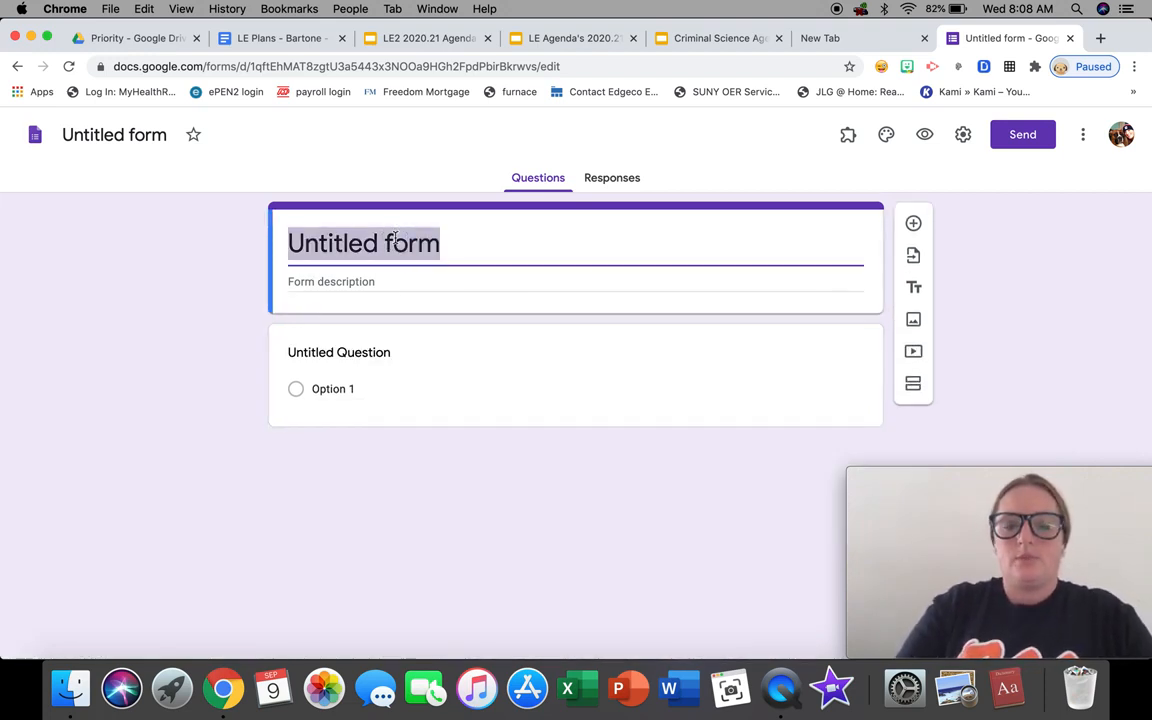
text(google form)
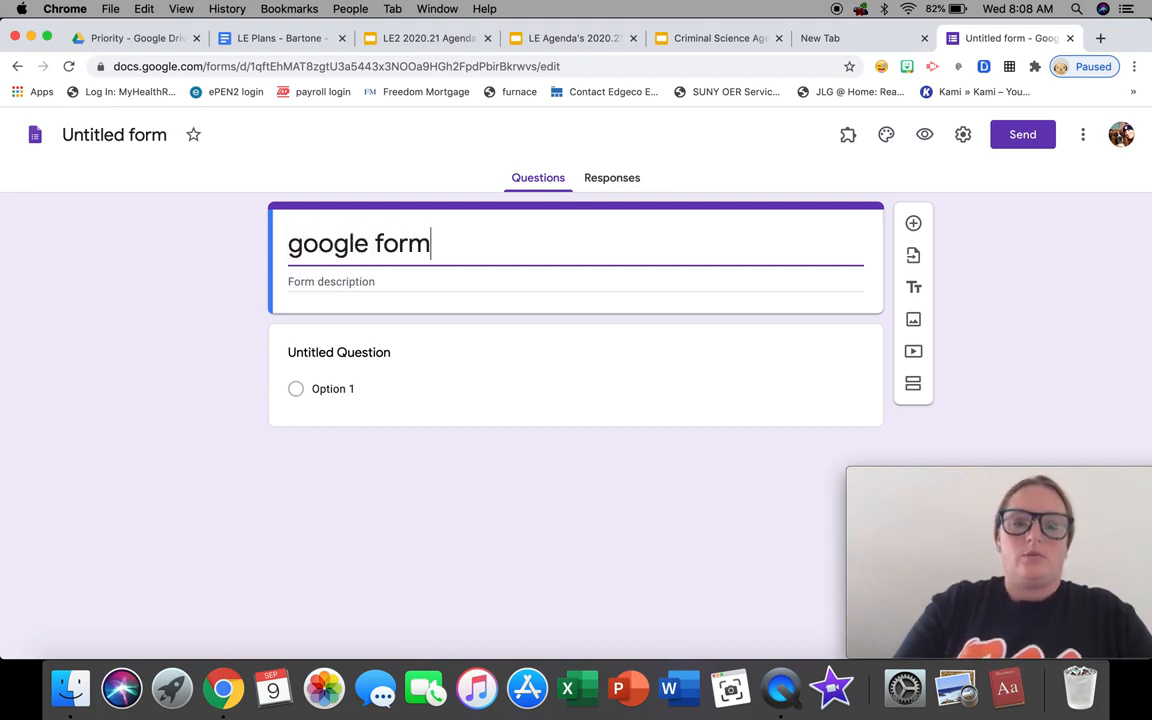
text(s practice f)
text(id)
text(ideo)
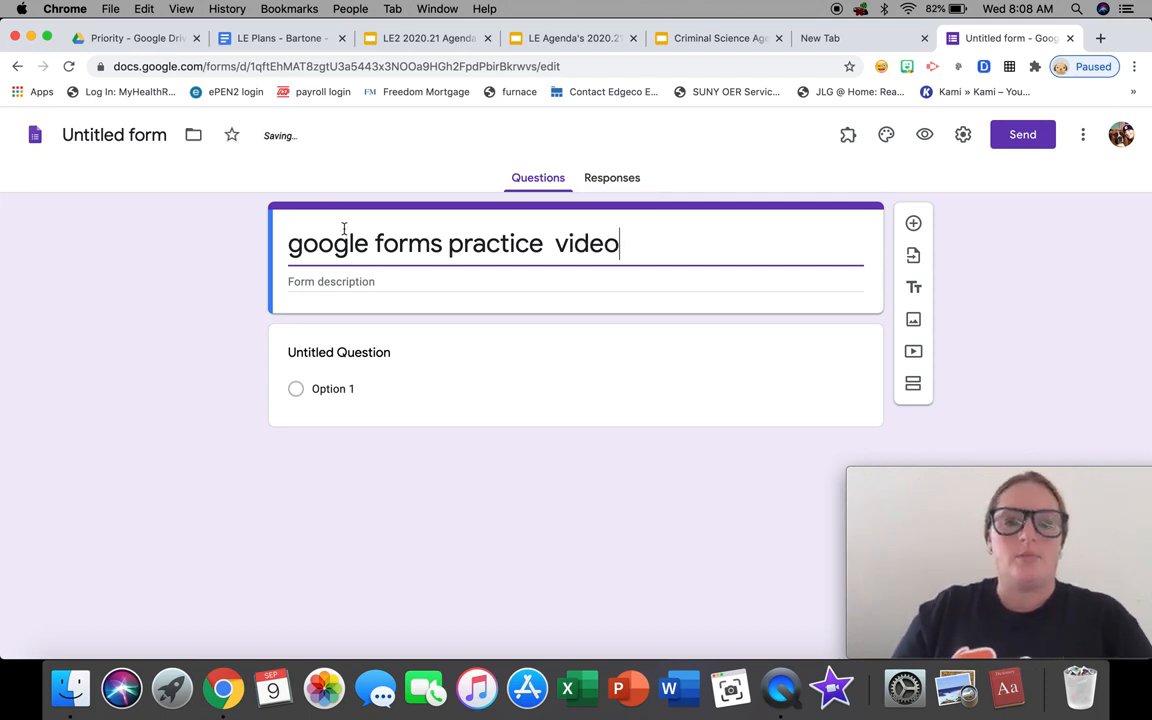
click(117, 133)
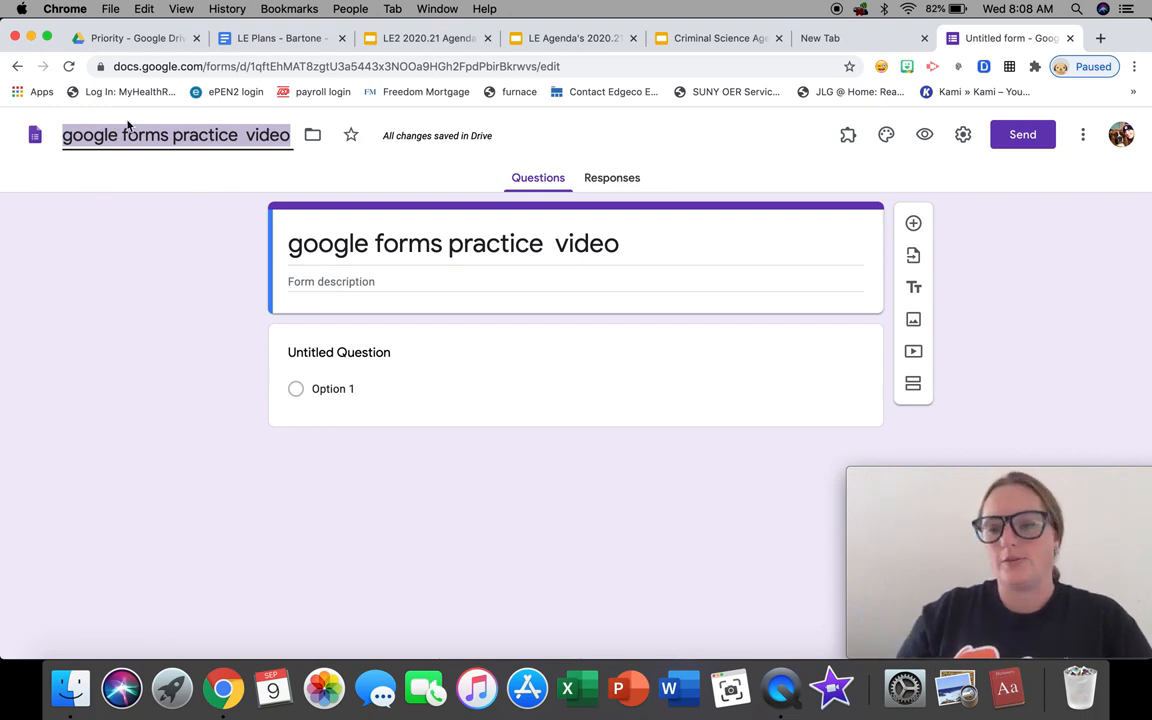
Enter the form description "this is a form created to practice making forms"
click(360, 281)
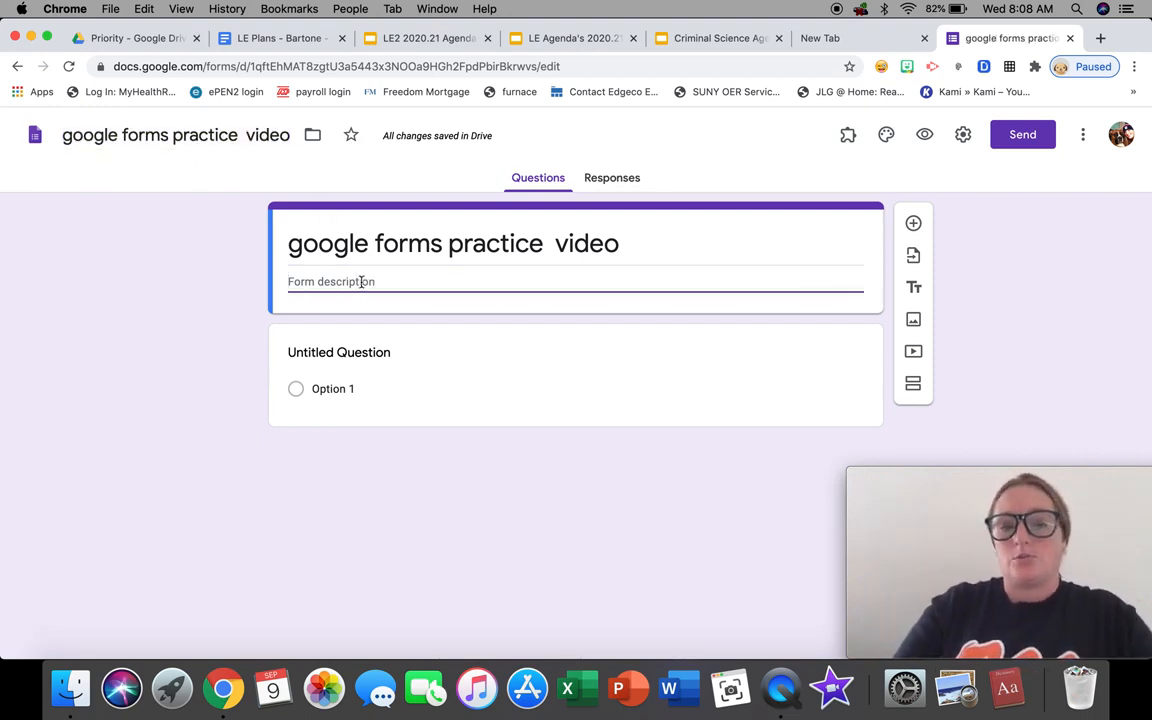
text(this is a form )
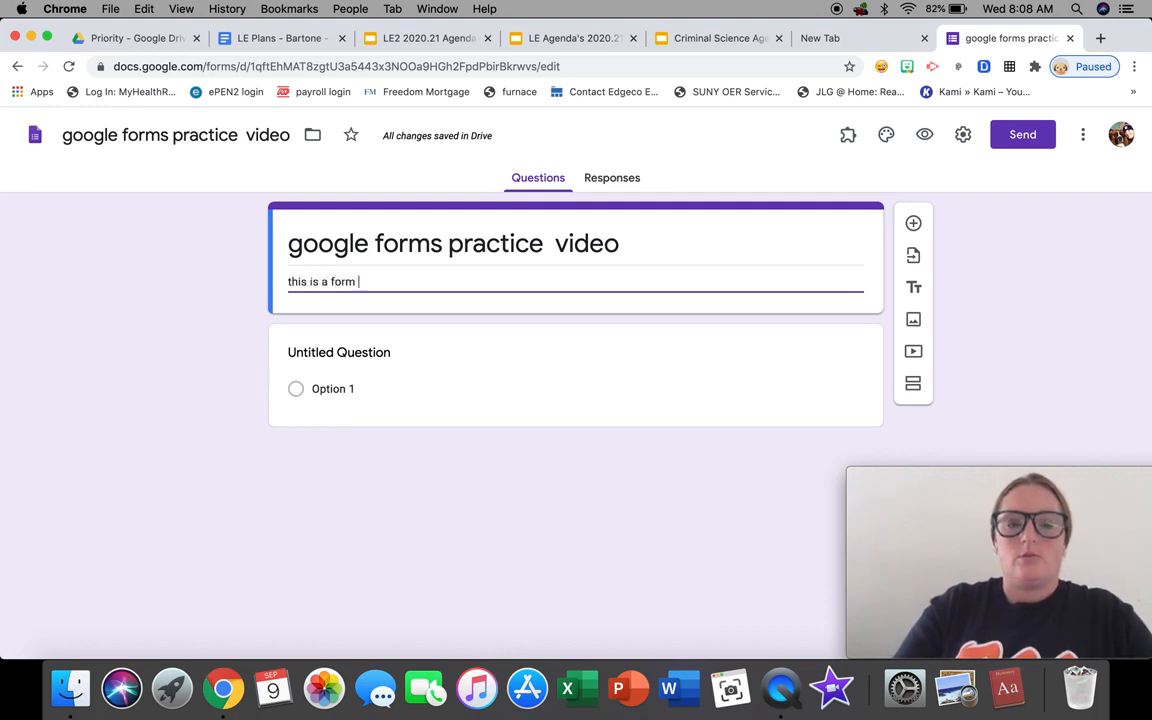
text(created to pr)
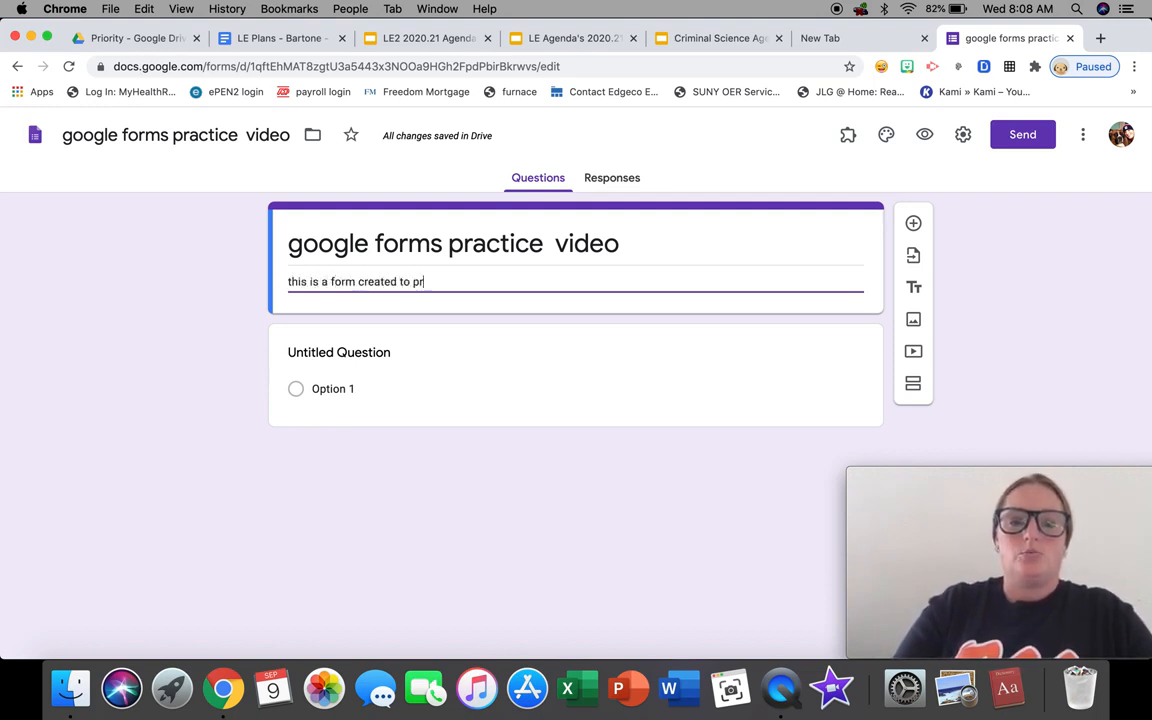
text(actice making forms)
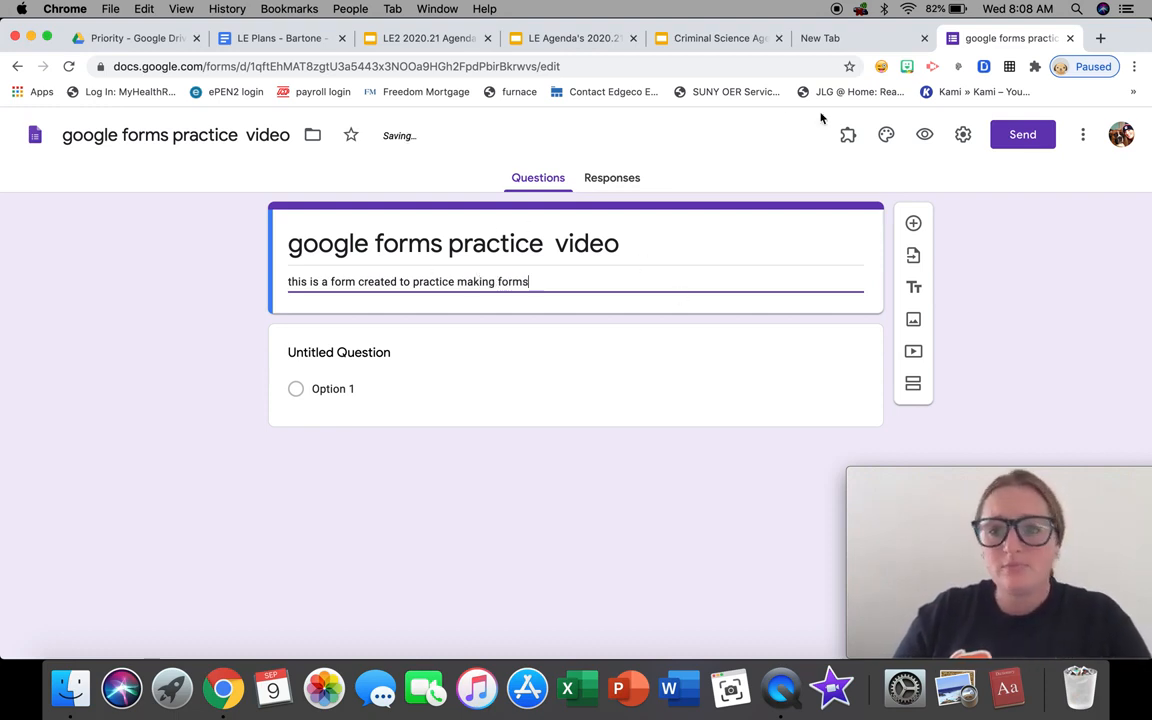
Show the form's theme options and move the webcam preview window out of their way
click(887, 139)
drag(931, 480, 103, 496)
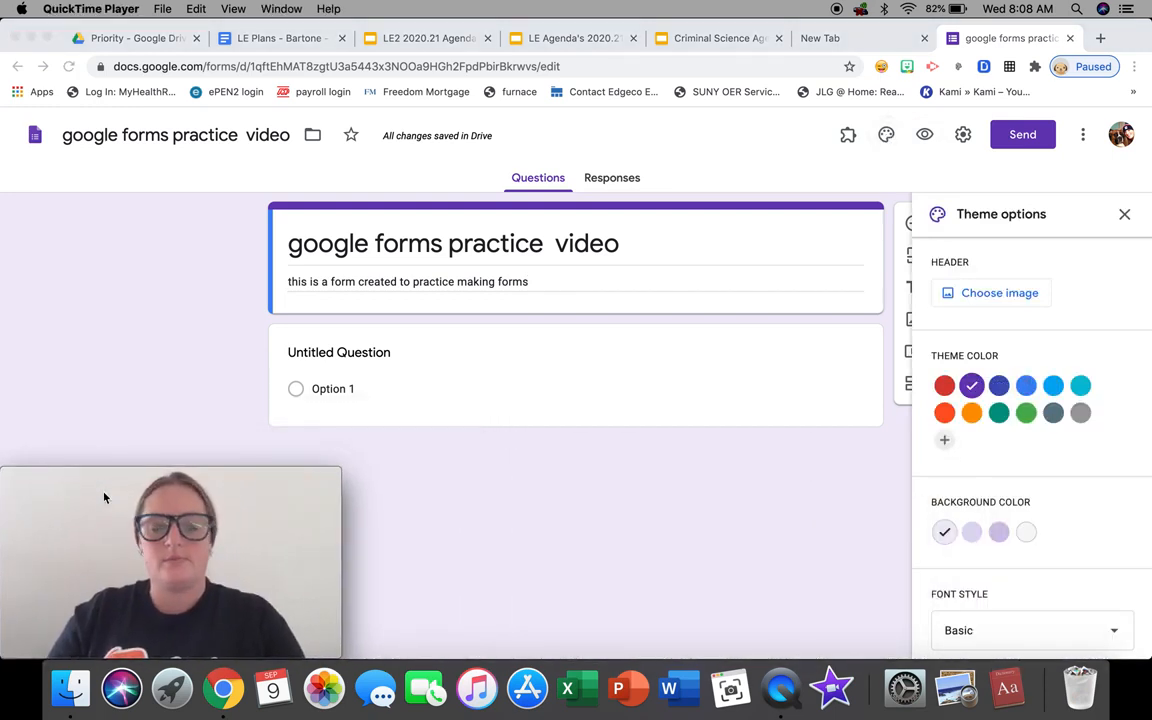
Try several preset theme colors on the form, look at the custom color picker, and end on Teal #009688
click(1001, 388)
click(1001, 389)
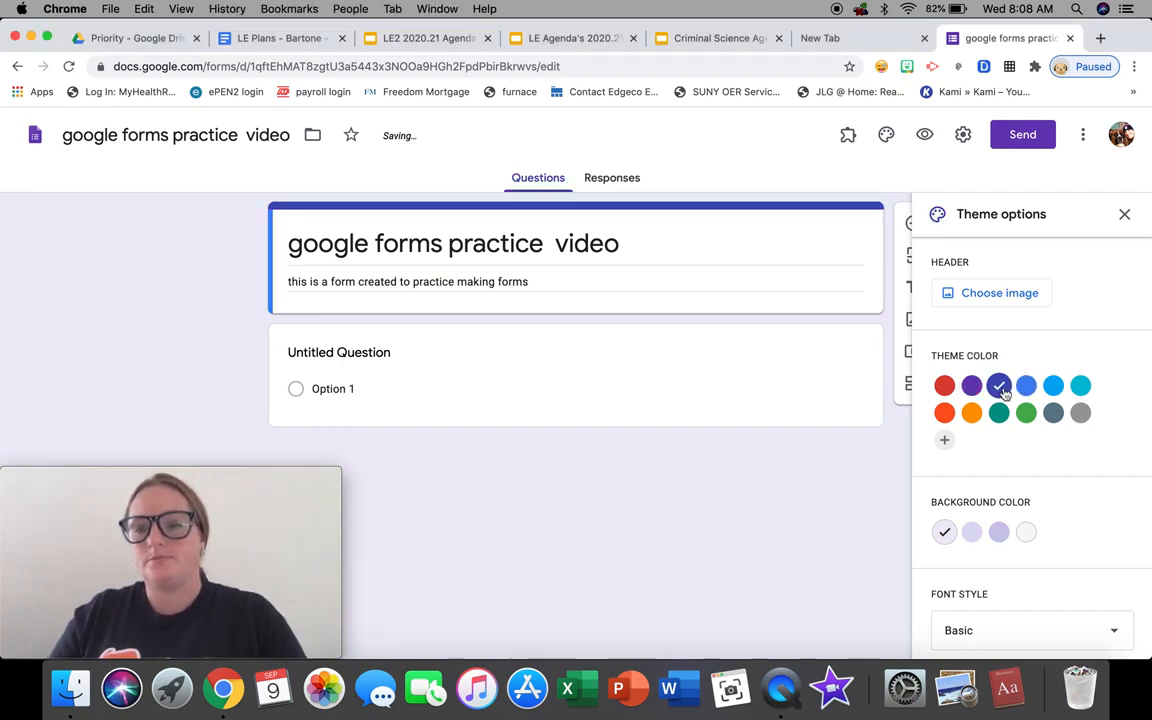
click(1026, 413)
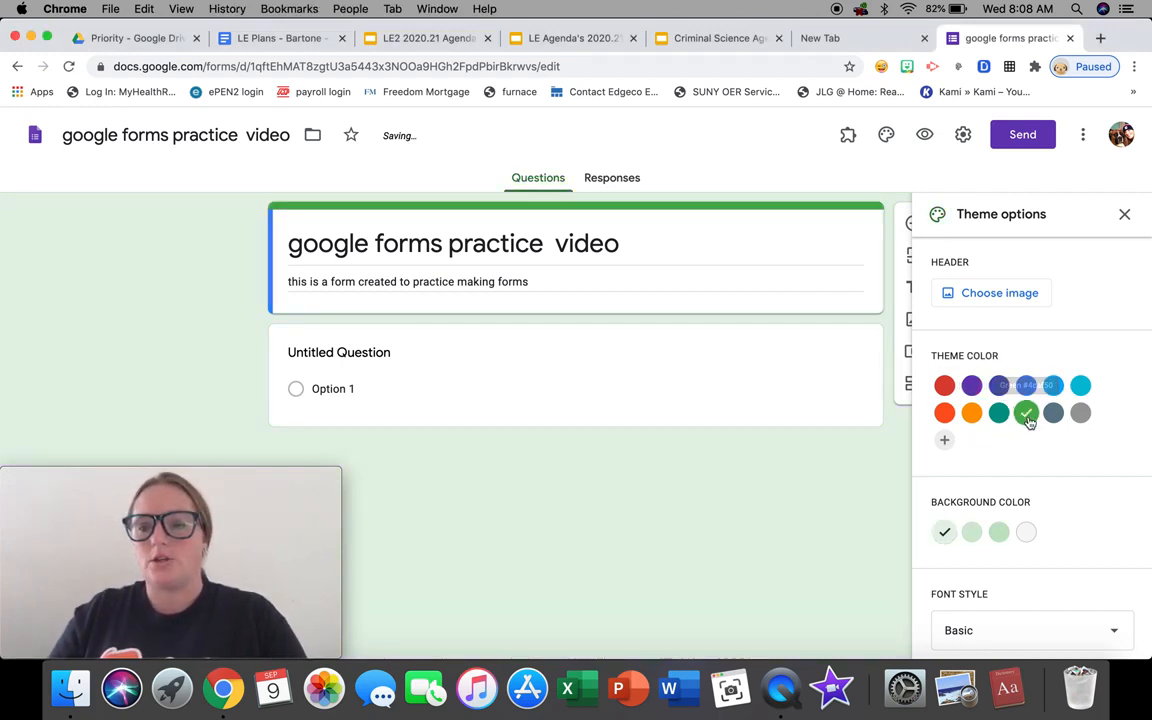
click(972, 413)
click(1080, 413)
click(1083, 388)
click(945, 440)
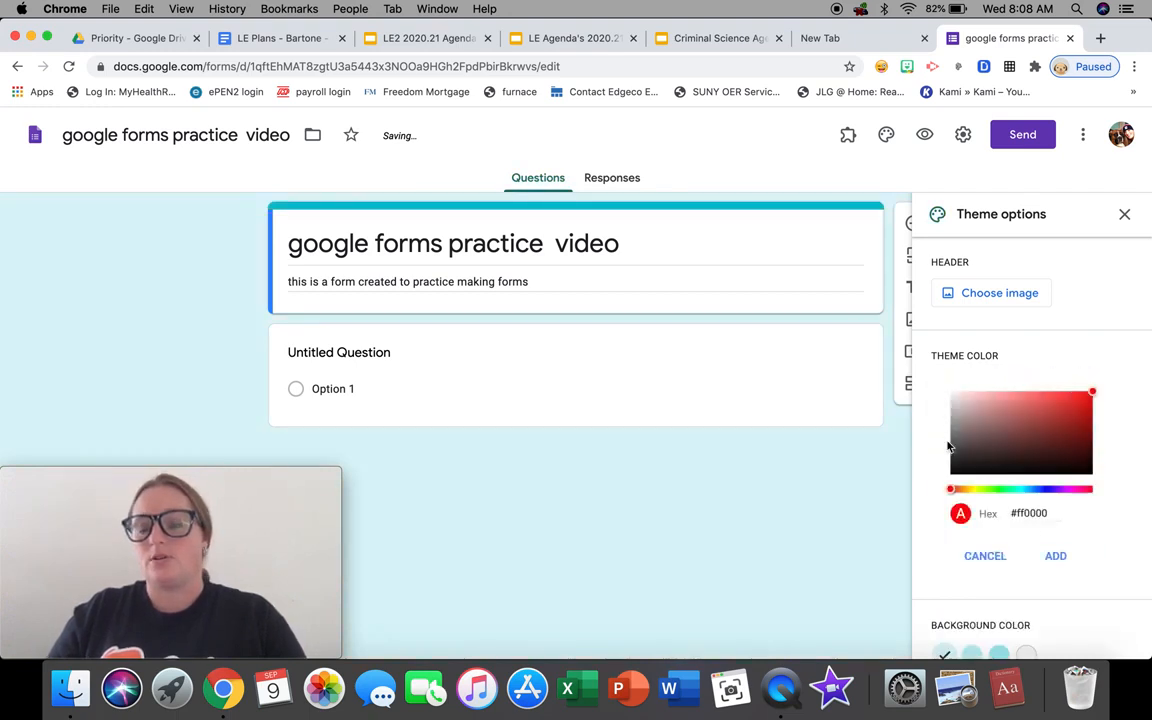
click(975, 555)
click(999, 414)
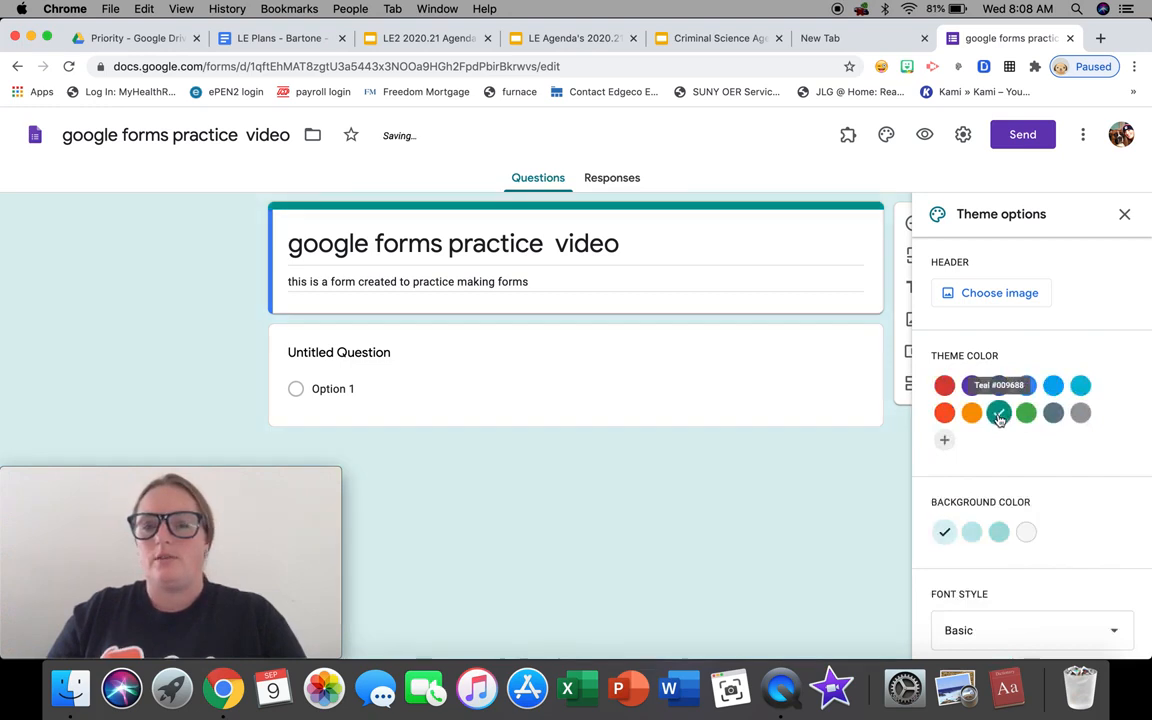
Try the darkest teal, gray and medium teal background colors for the form
scroll(1085, 422, down, 1)
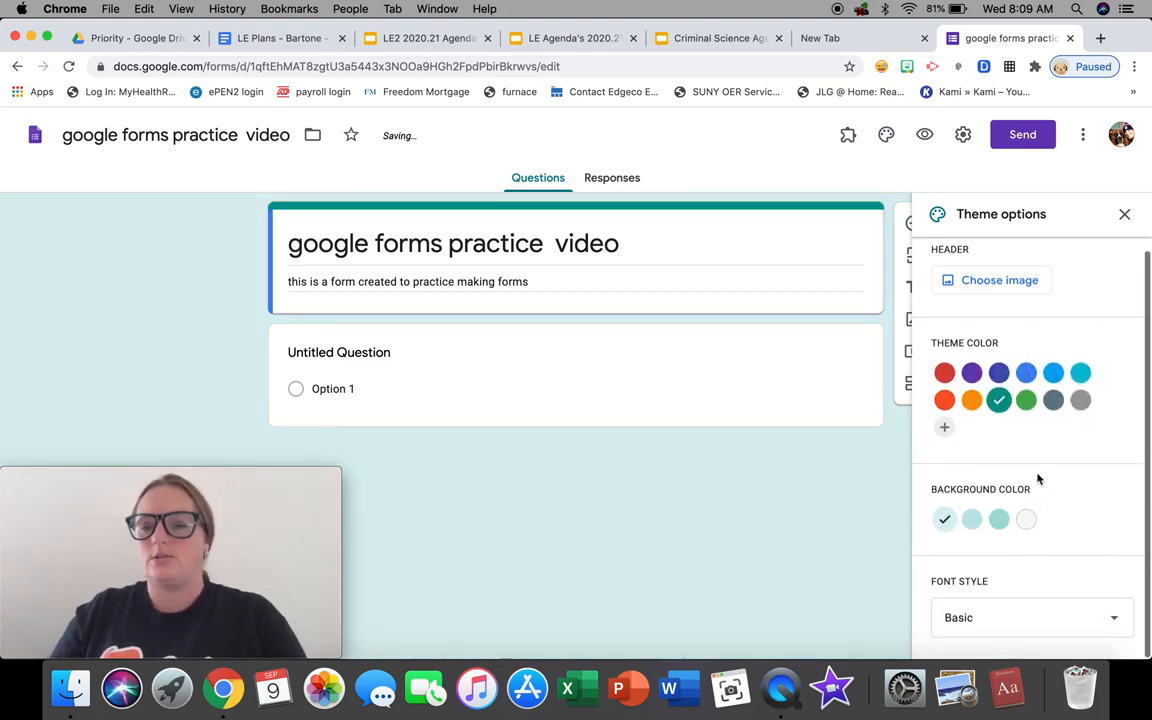
click(1001, 521)
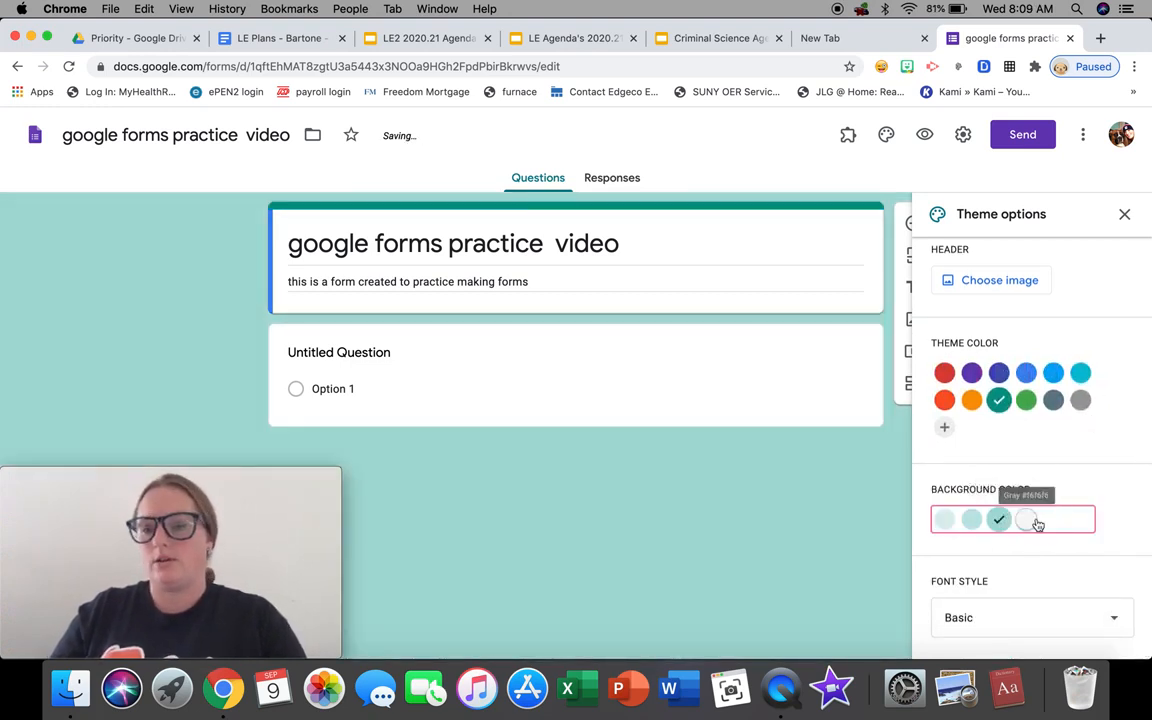
click(1027, 521)
click(972, 520)
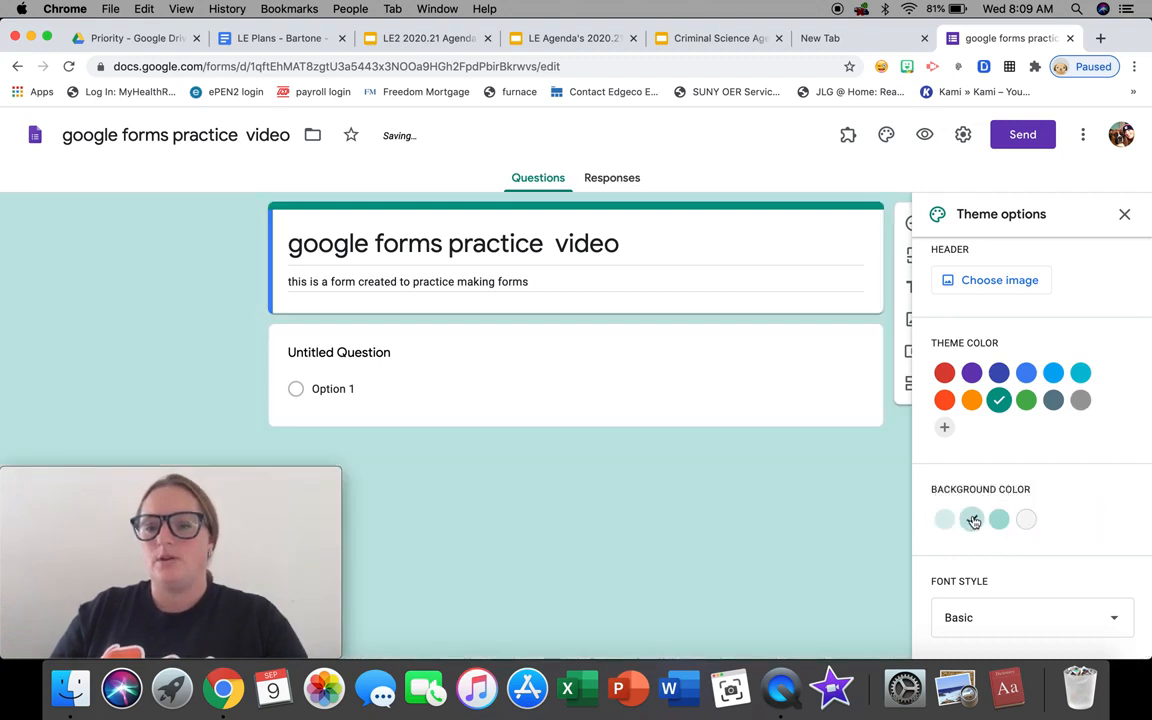
Apply the Green #4caf50 theme color with the second-lightest green background, and set the font style to Playful
click(1026, 400)
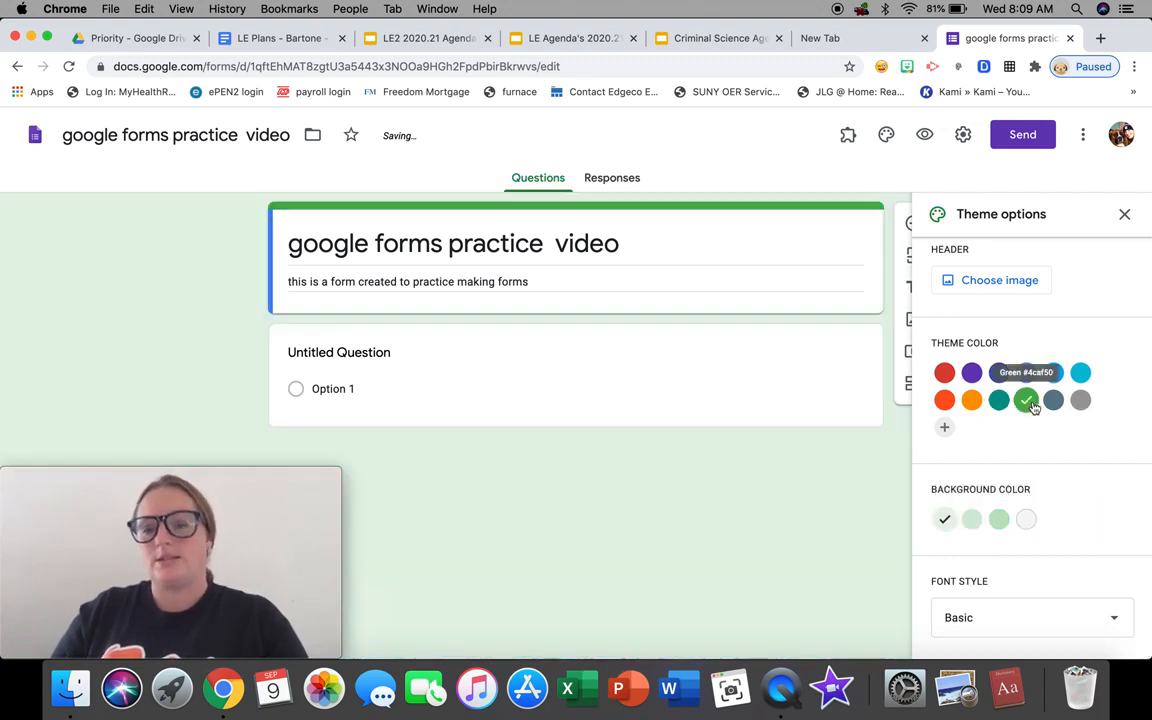
click(972, 520)
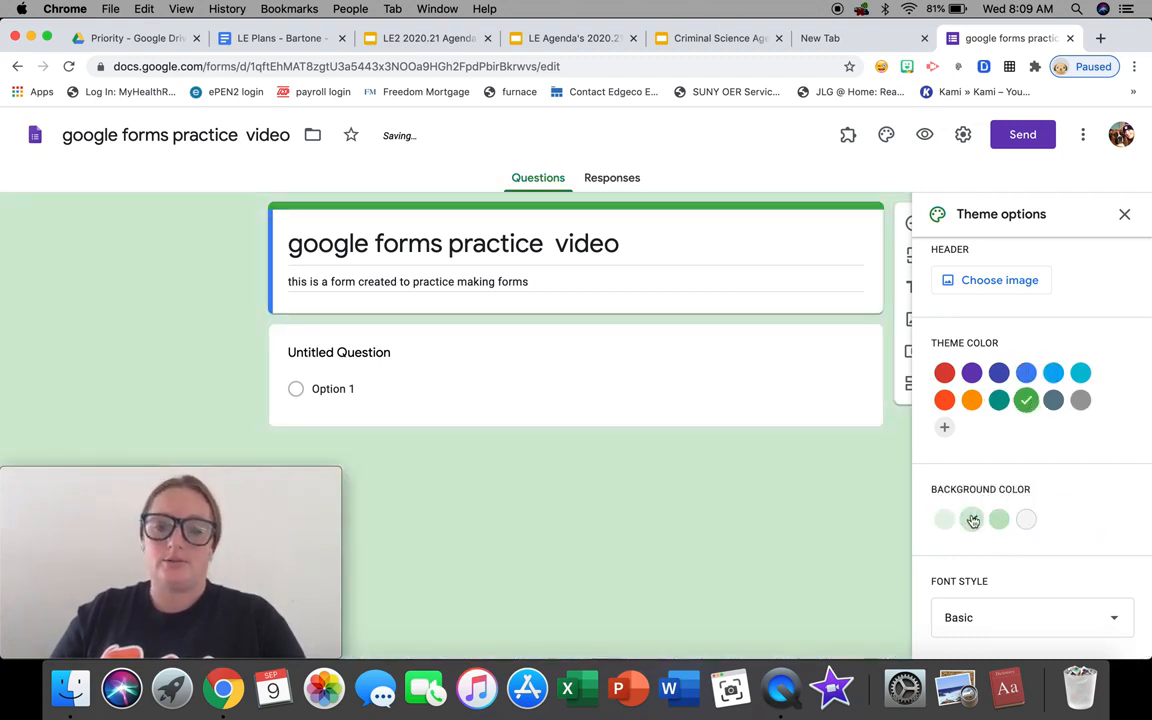
click(1049, 625)
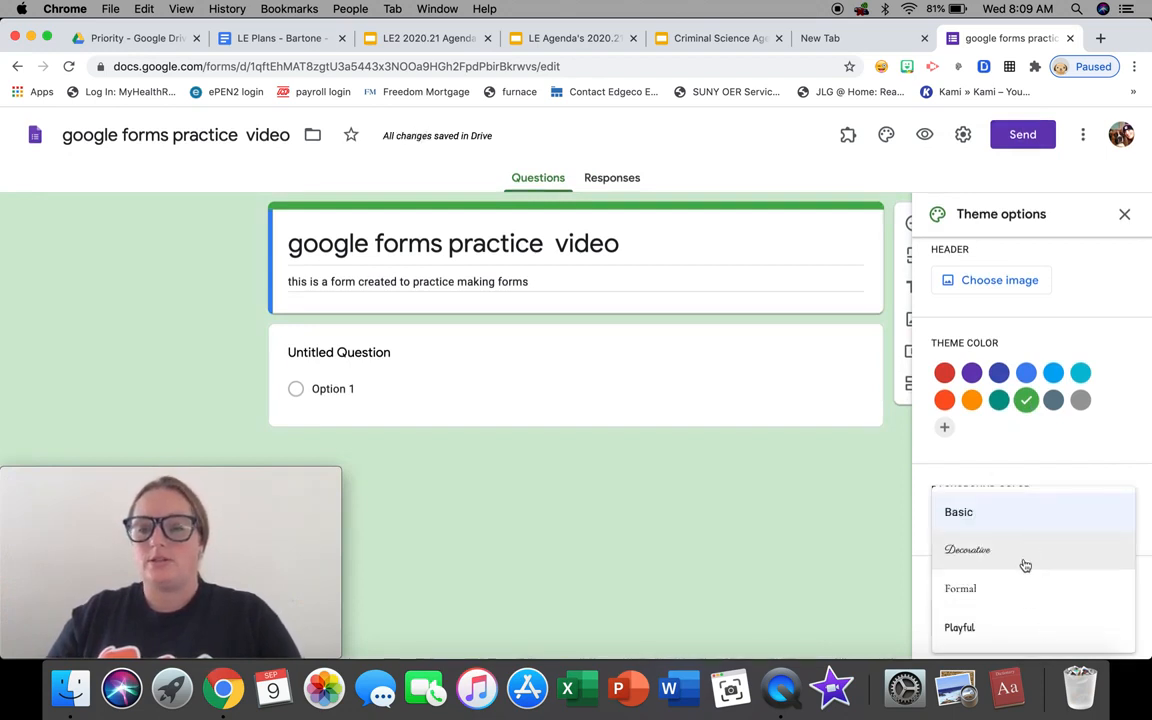
click(1026, 626)
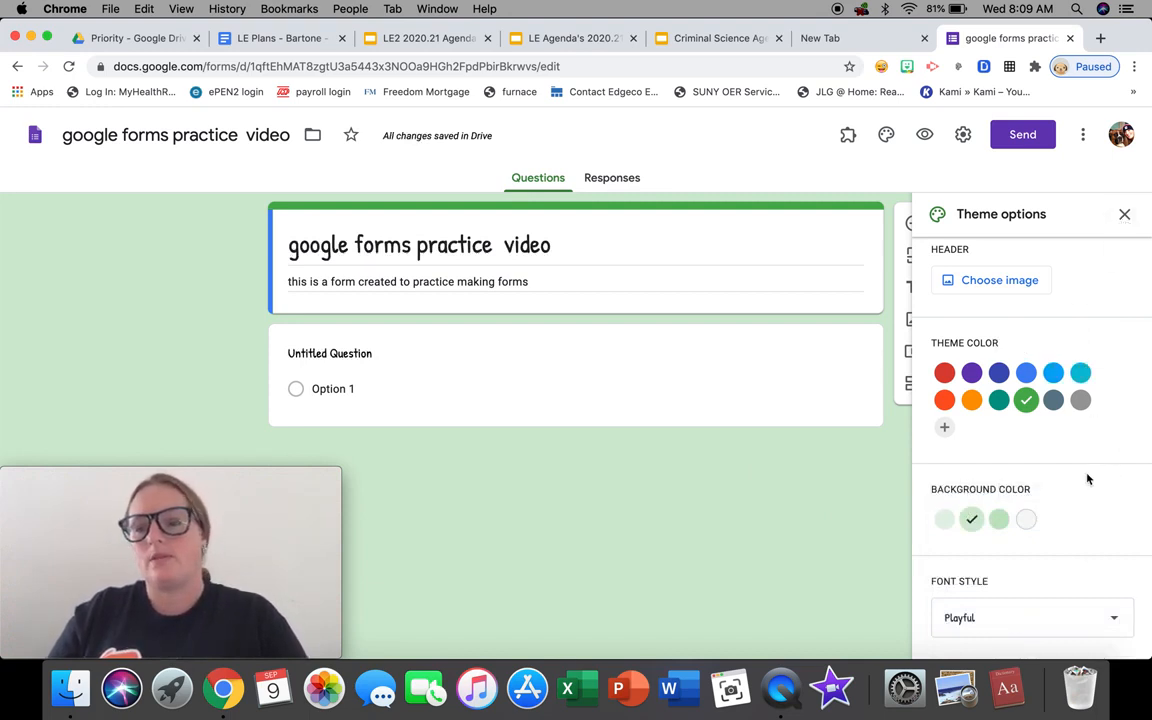
Look through the header image sources (Themes, Upload and Photos) without choosing an image, and close the theme options
click(1030, 287)
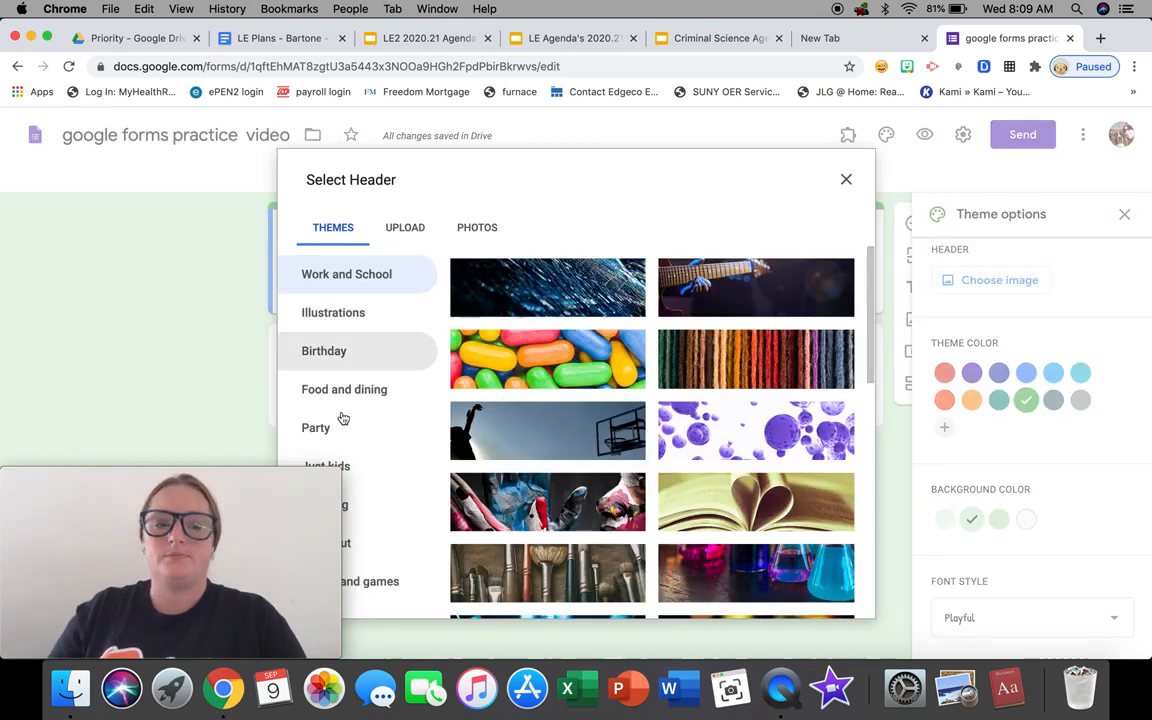
mouse_move(170, 519)
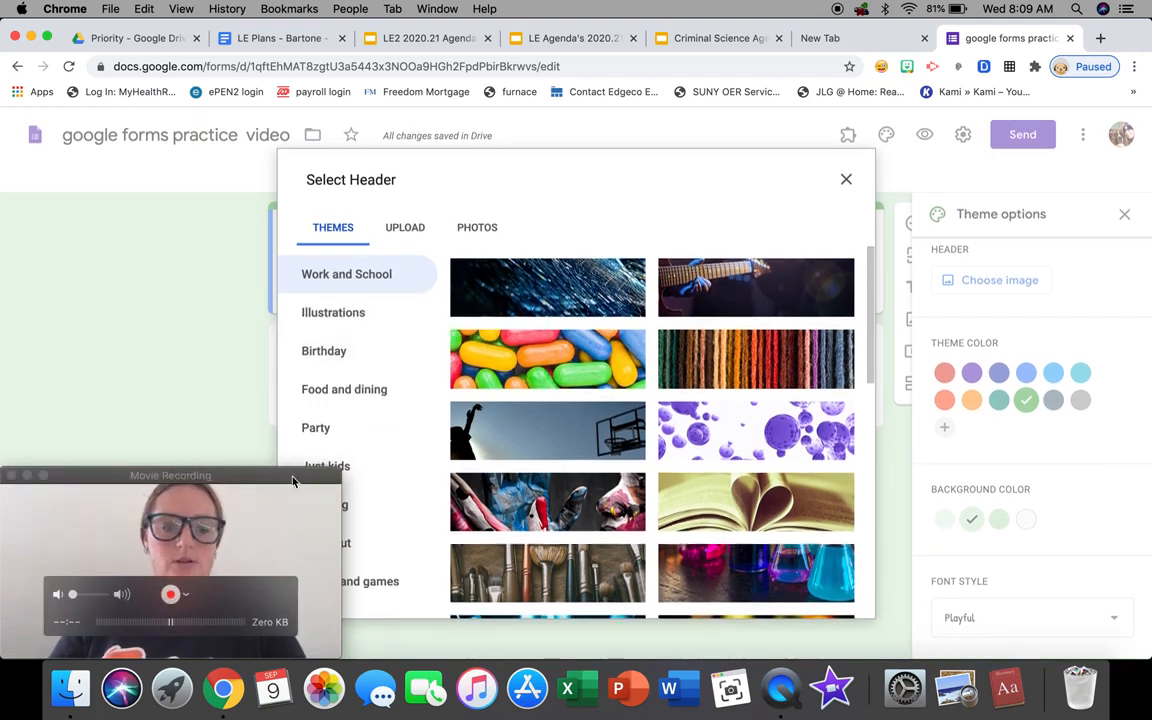
scroll(392, 390, down, 1)
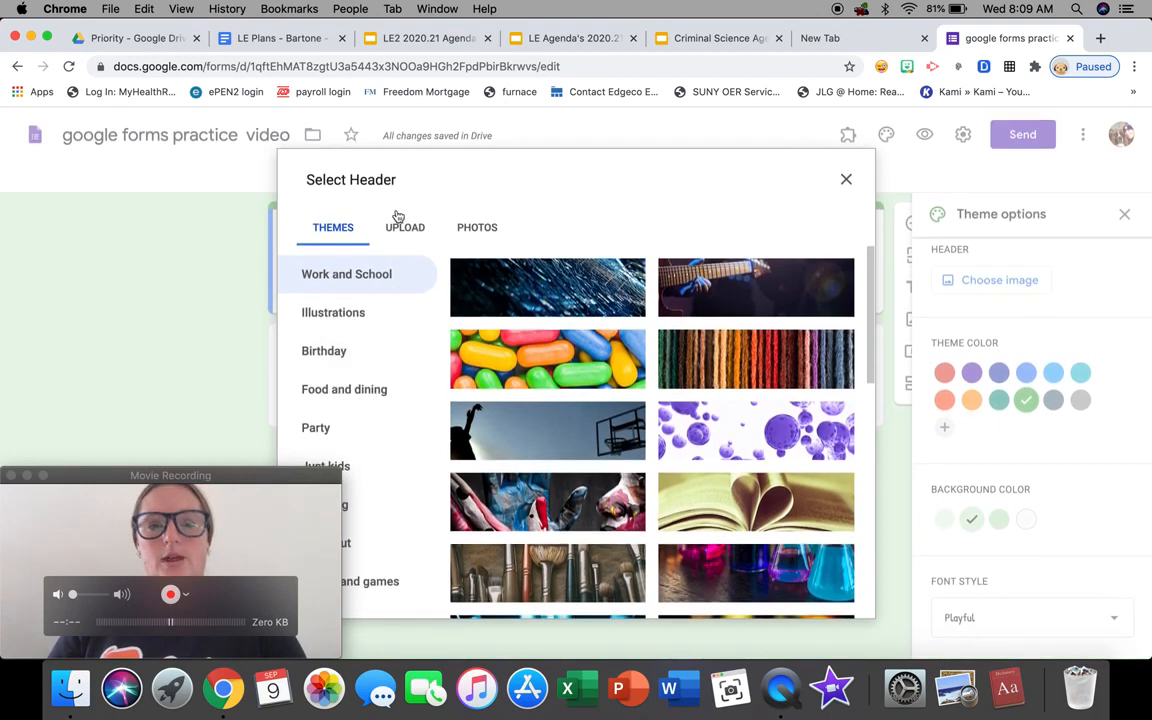
click(403, 222)
click(477, 228)
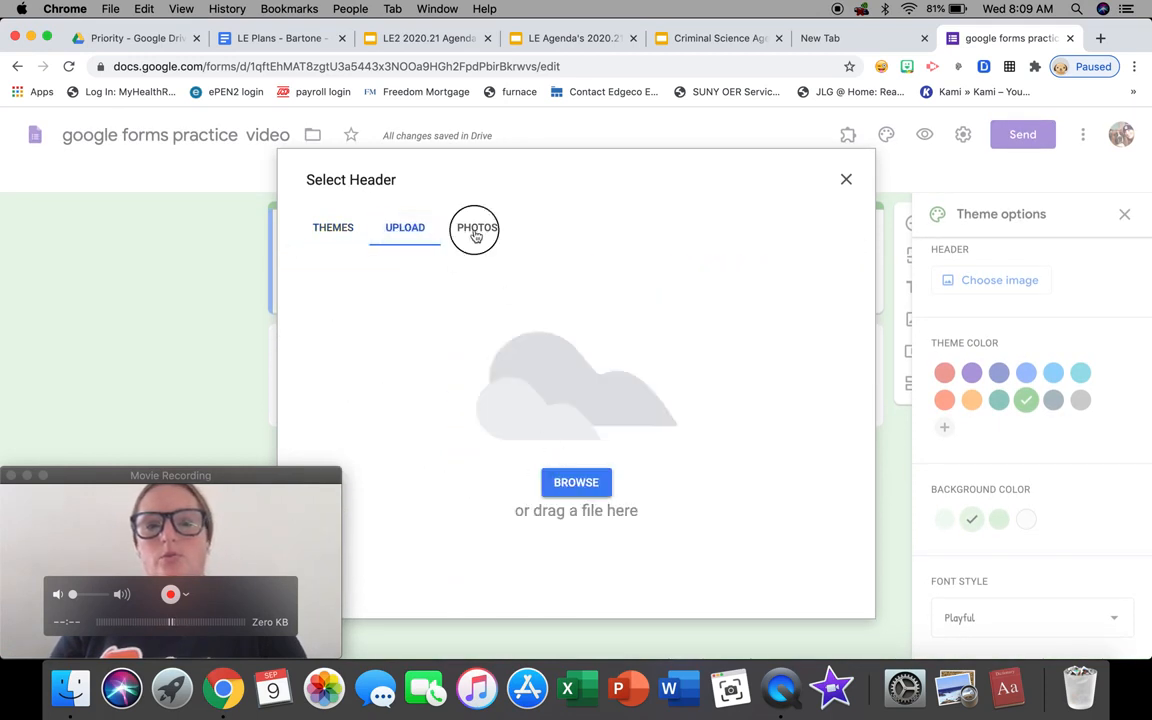
click(404, 232)
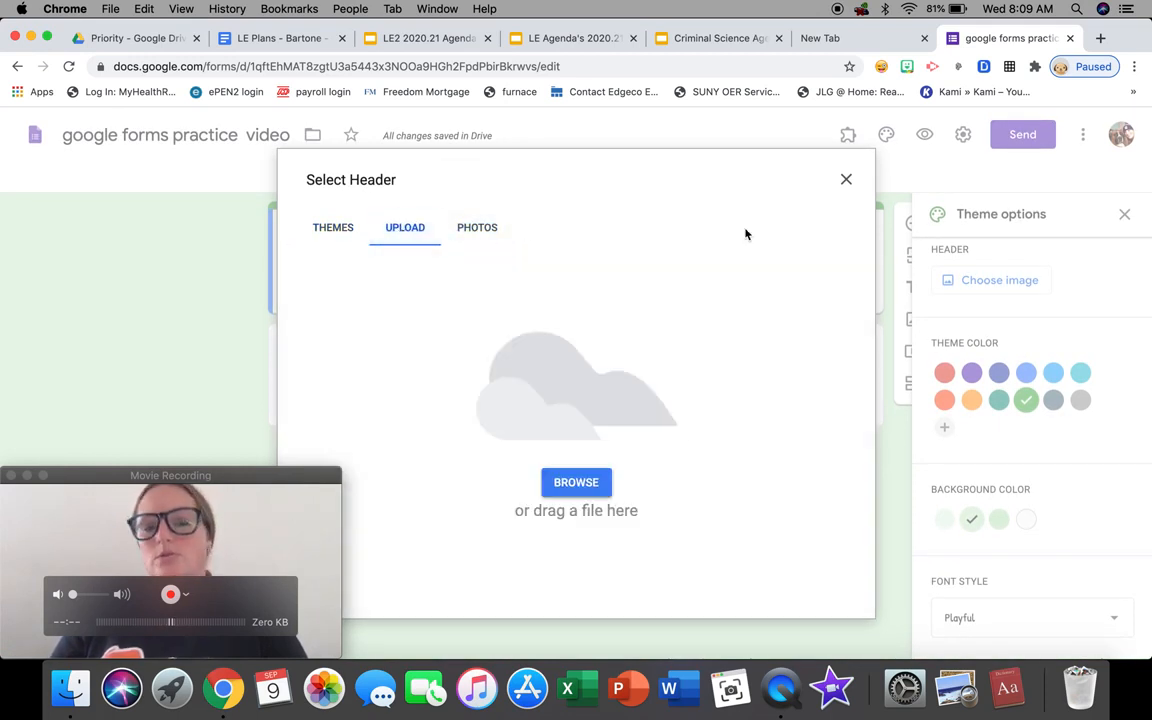
click(846, 179)
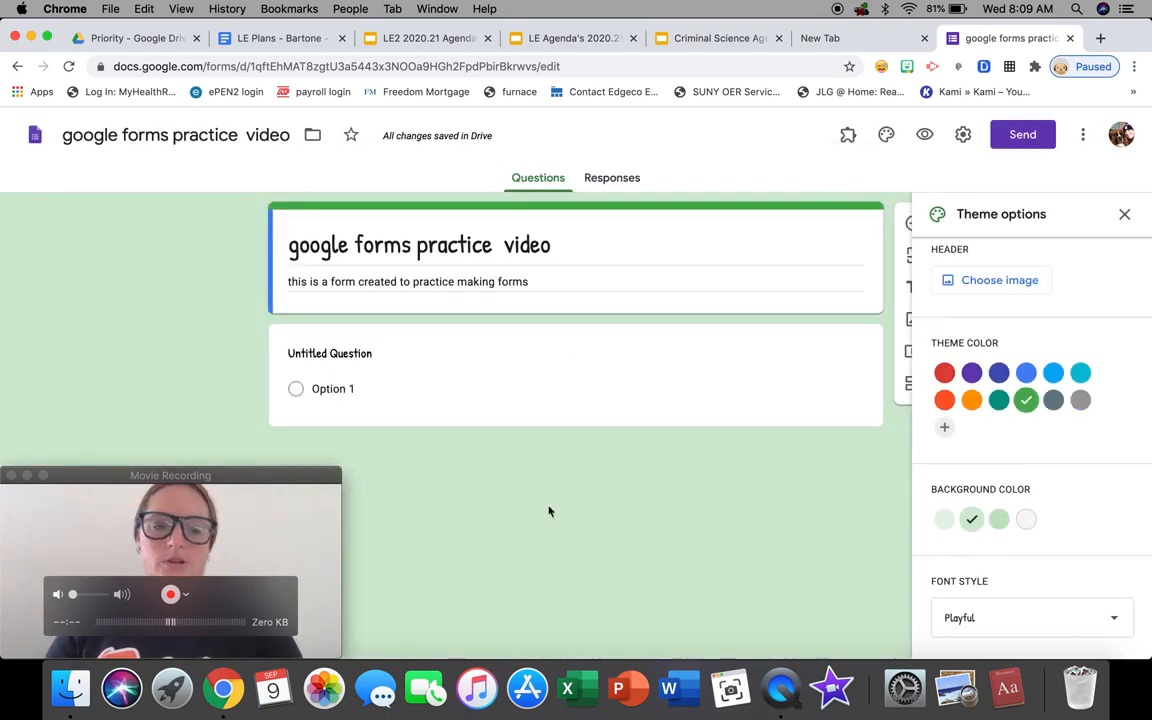
click(322, 514)
click(406, 523)
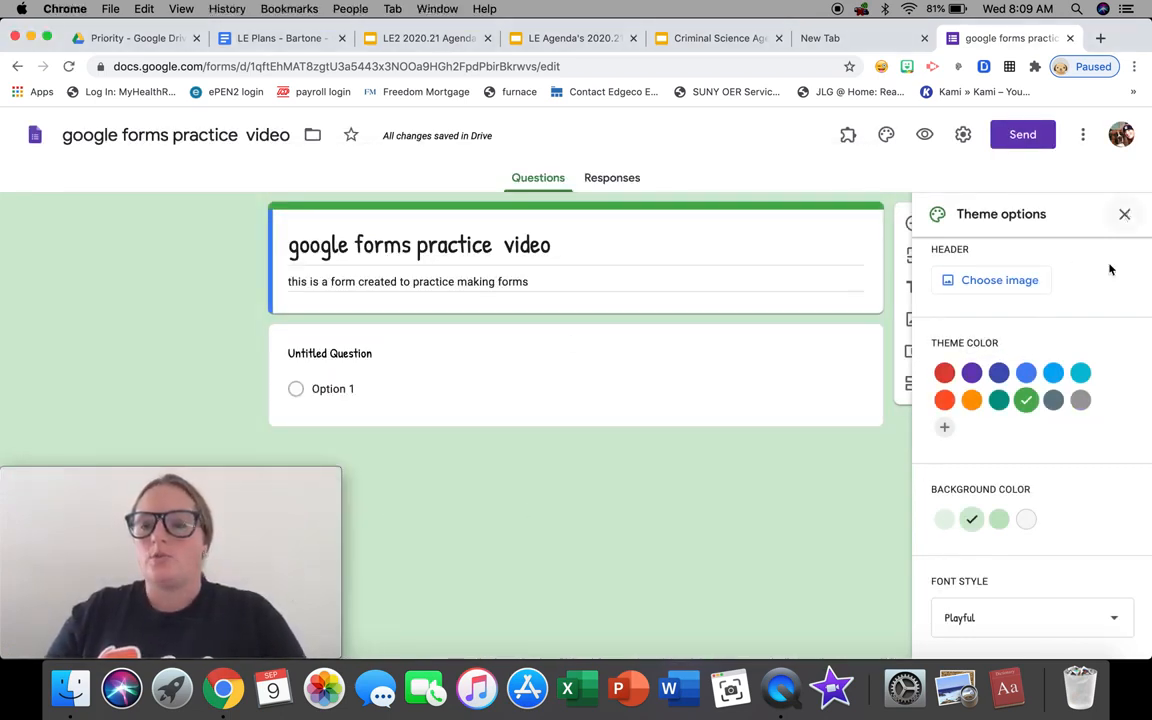
click(1125, 214)
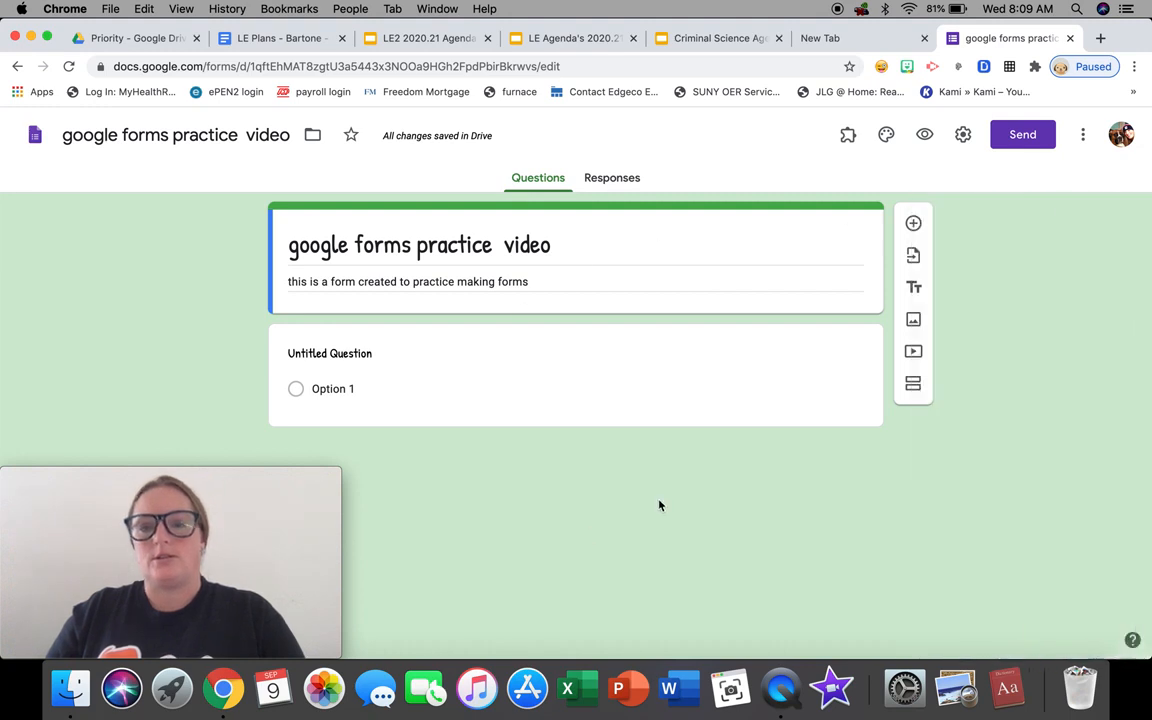
Add a required short-answer question titled "name" below the form header, and move the webcam preview window clear of the questions
click(913, 225)
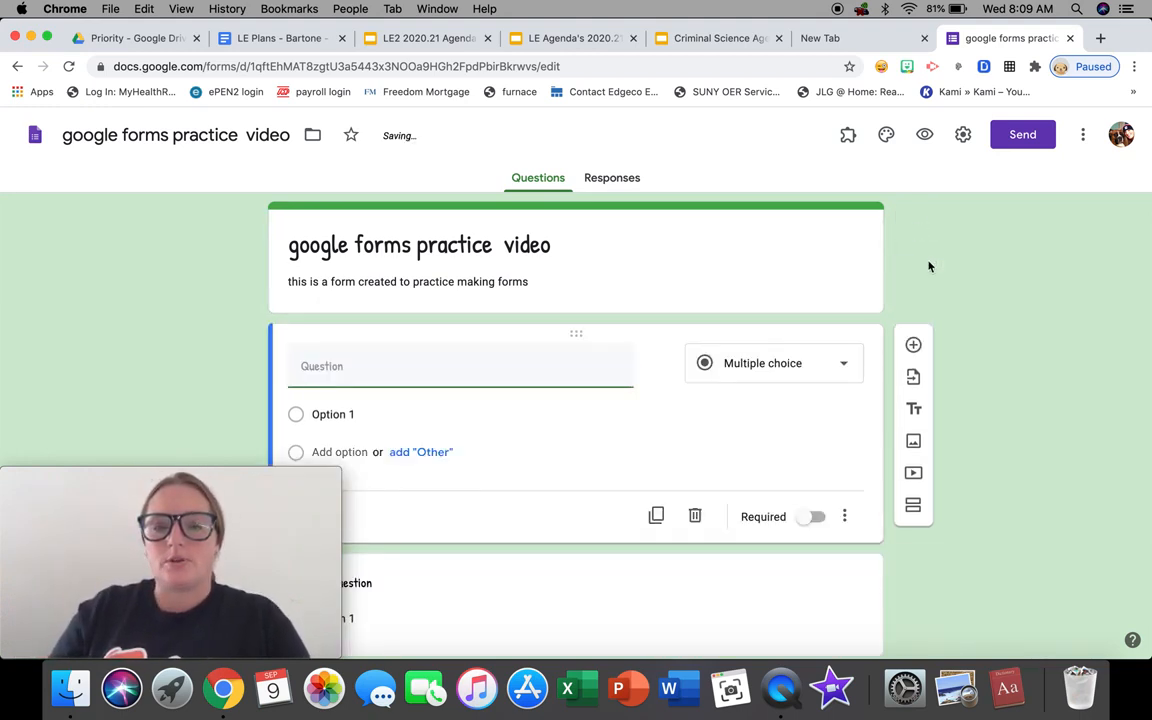
scroll(951, 393, down, 1)
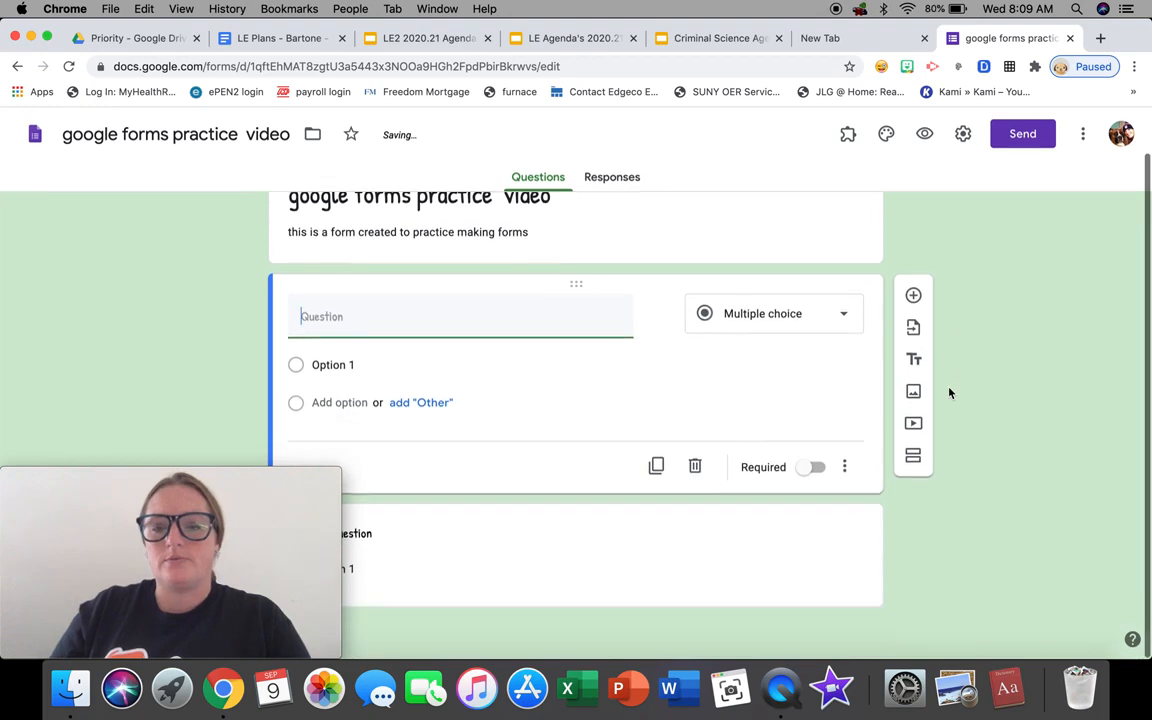
click(213, 479)
drag(213, 479, 1117, 548)
click(1101, 487)
click(938, 592)
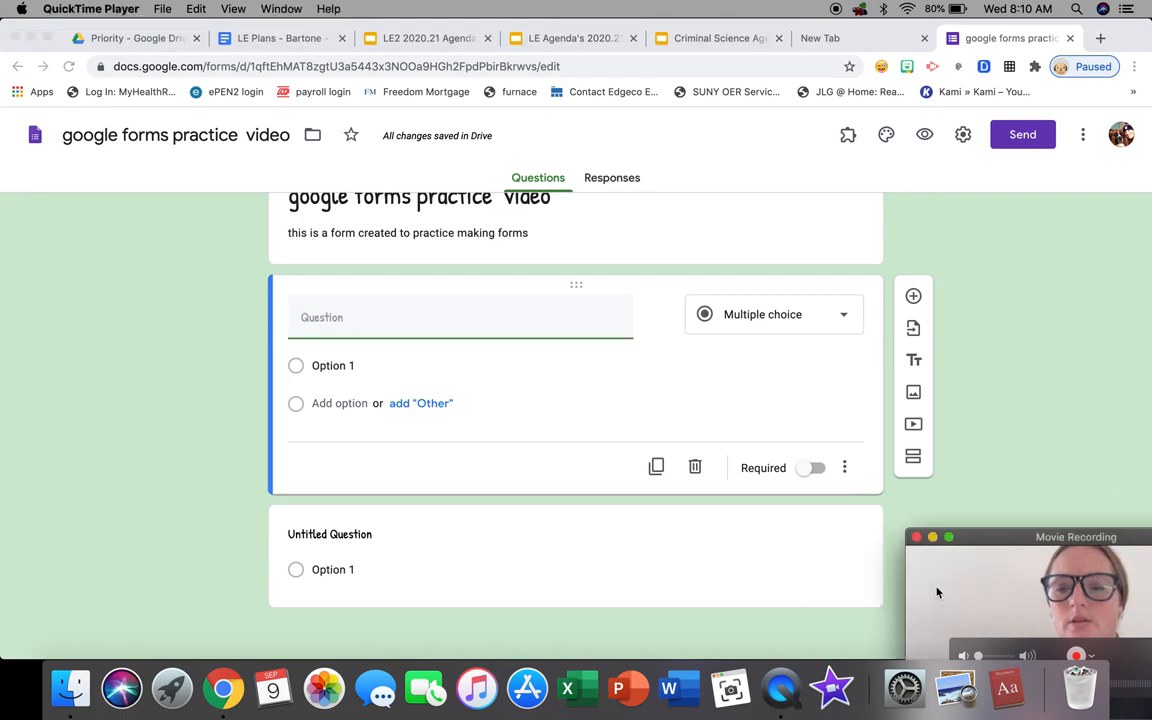
click(845, 644)
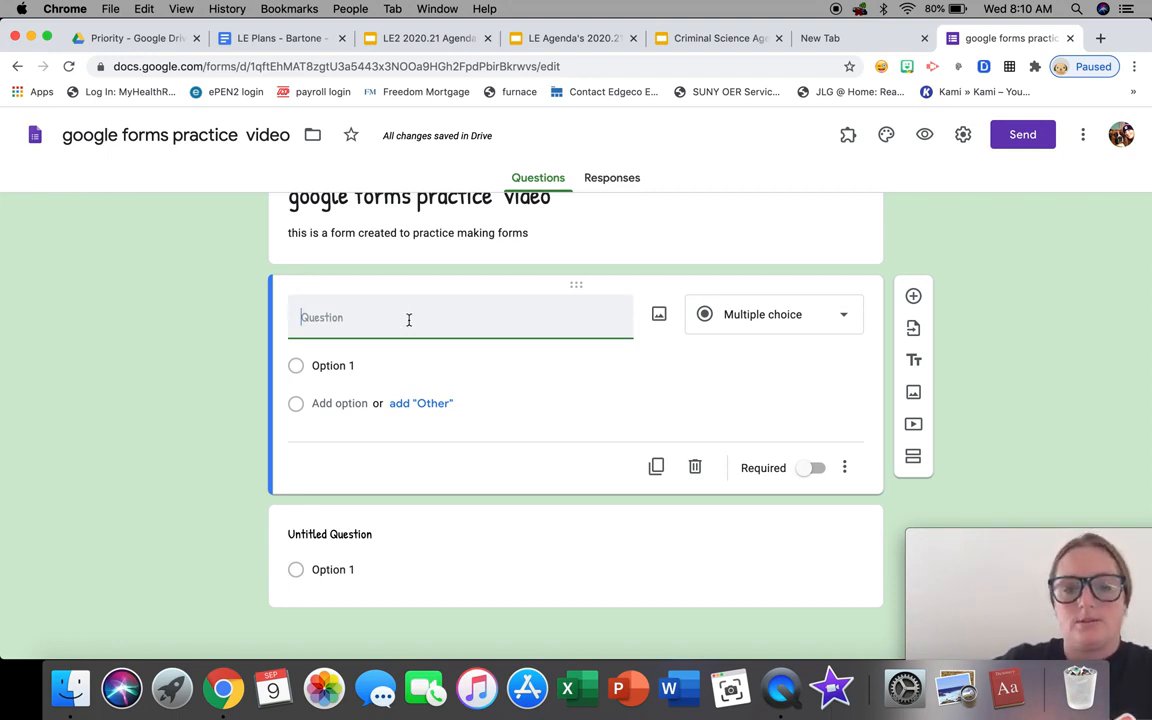
text(name)
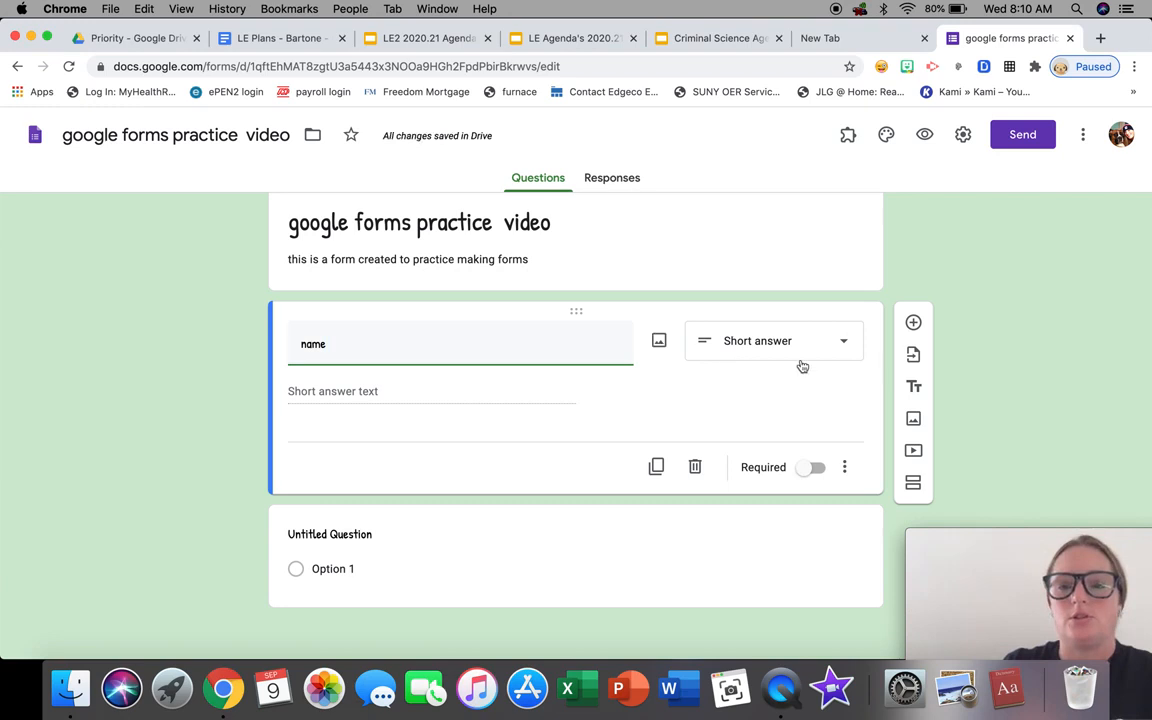
click(812, 468)
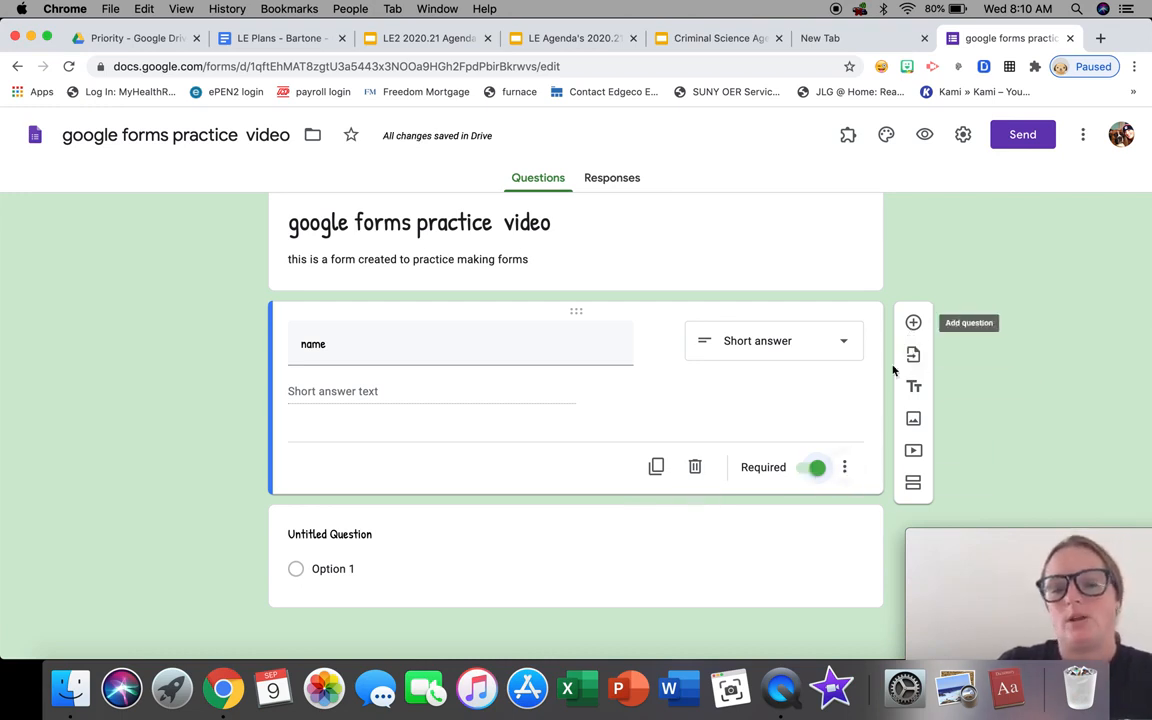
Retitle the untitled multiple-choice question "what is the cell part that provides energy for the cell?"
click(458, 545)
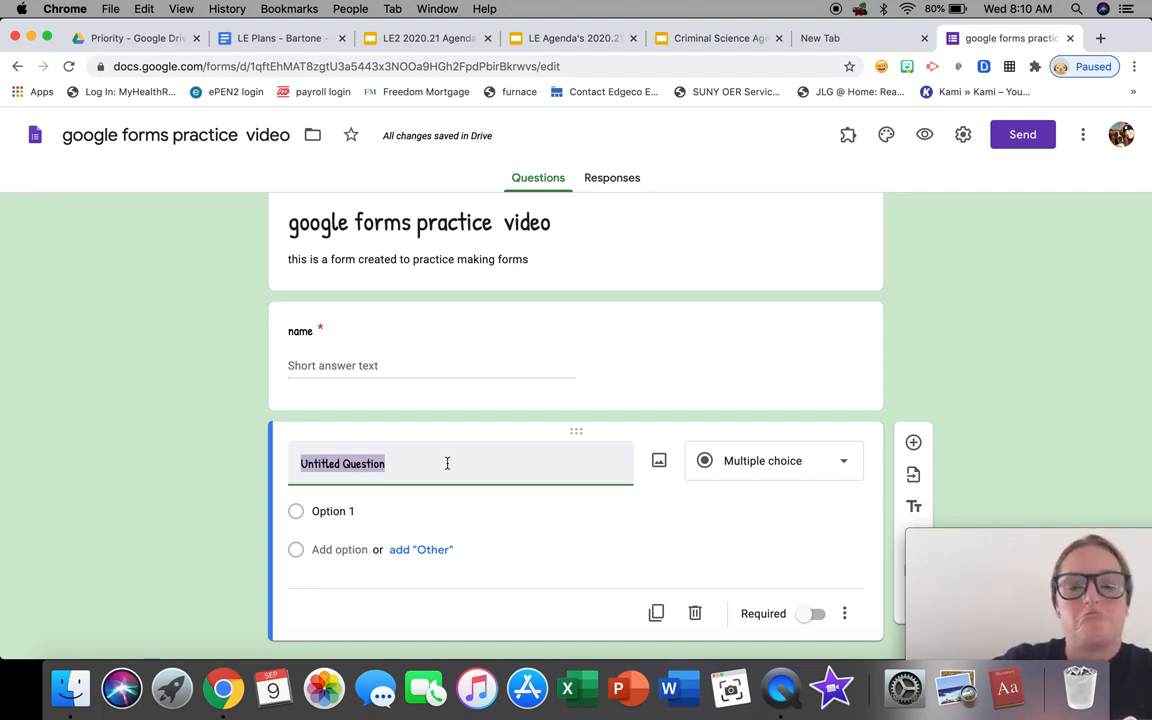
text(what is the cell part th)
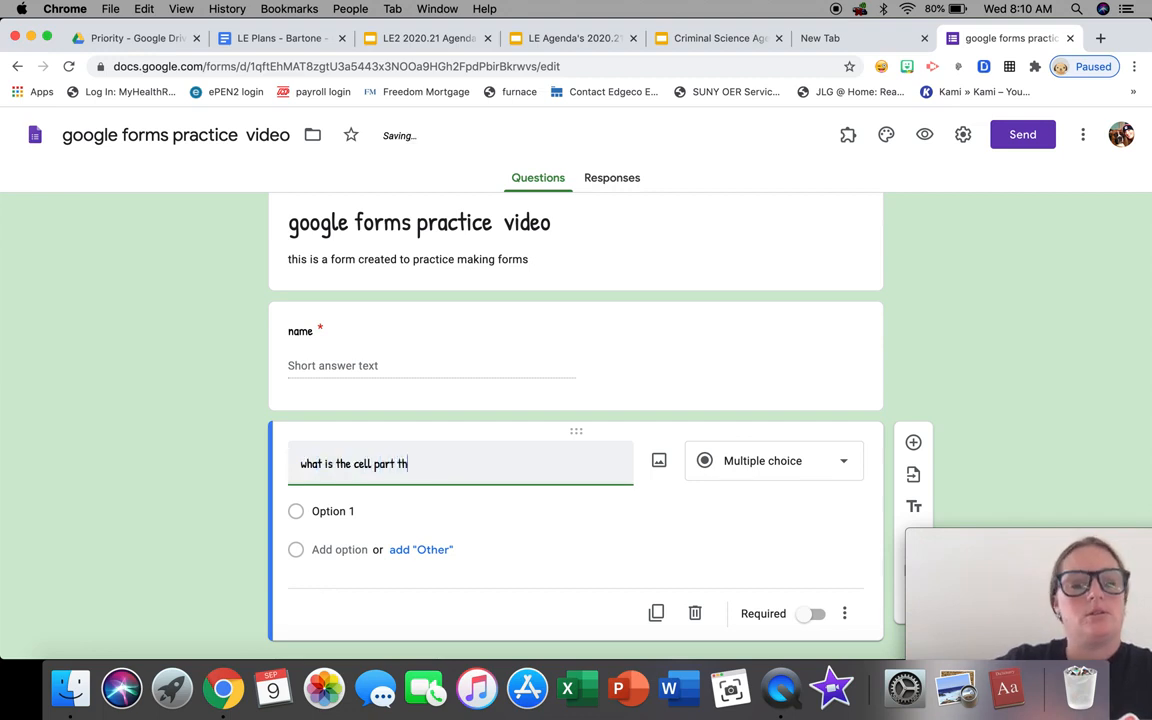
text(at)
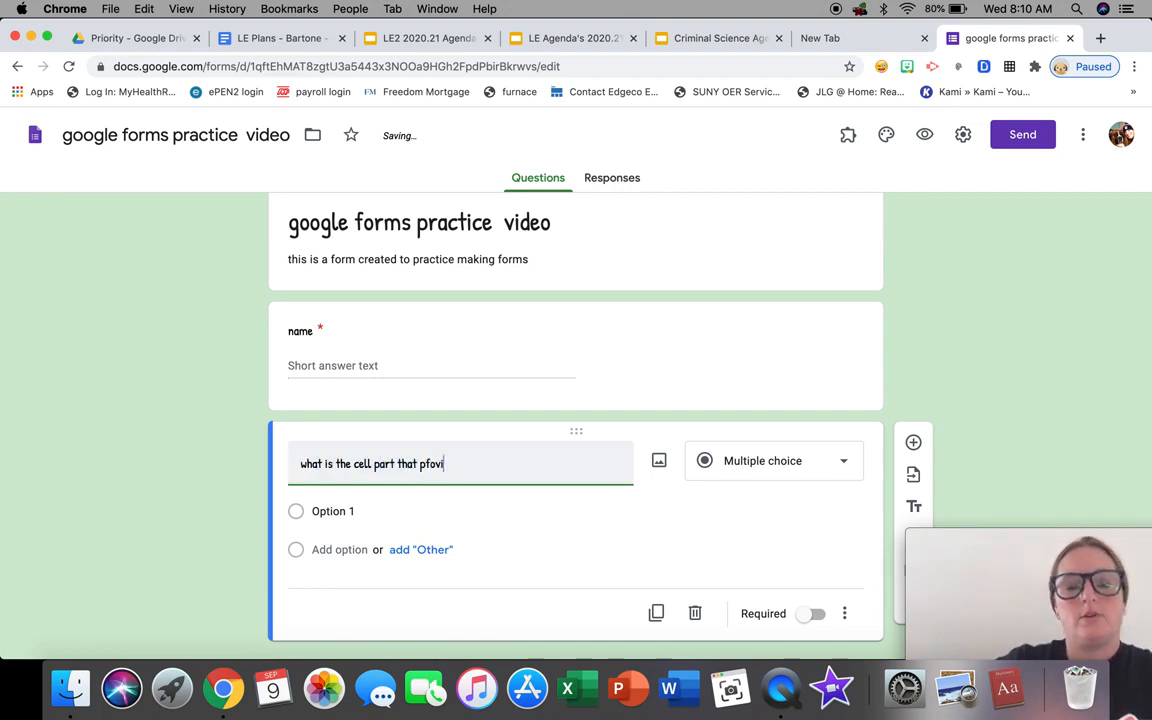
text( pf)
key(BackSpace)
text(r)
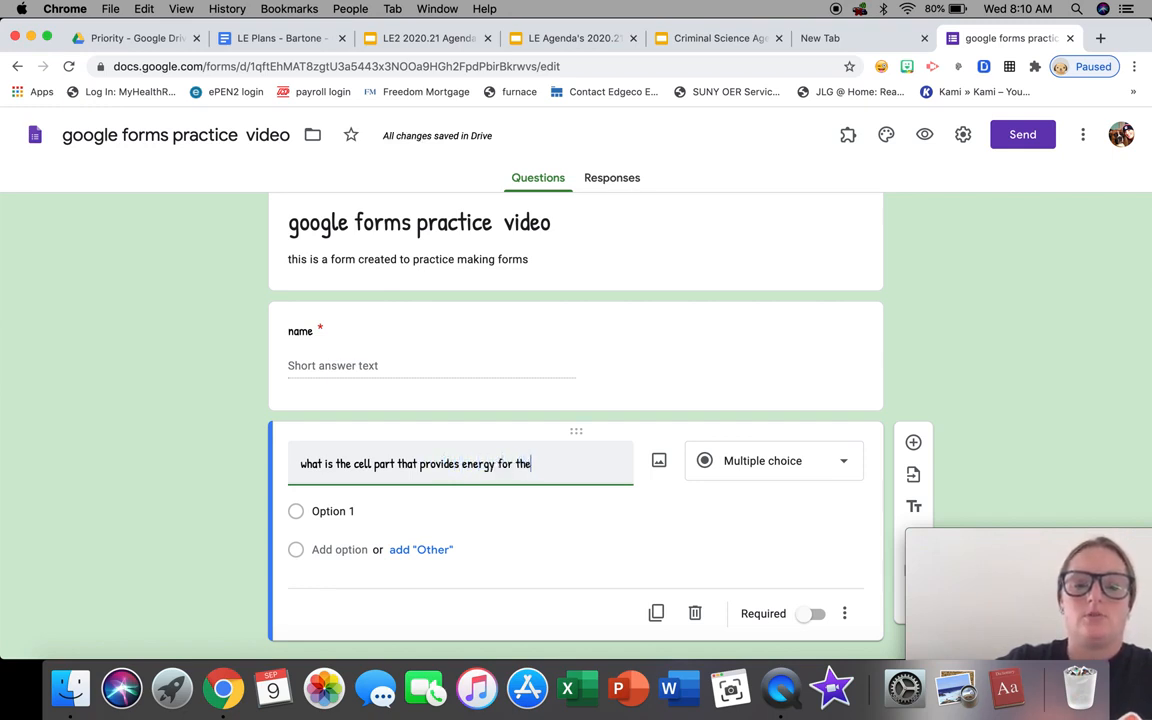
Give the cell question the options cell membrane, mitochondria, ribosome and nucleus, and make it required
click(350, 510)
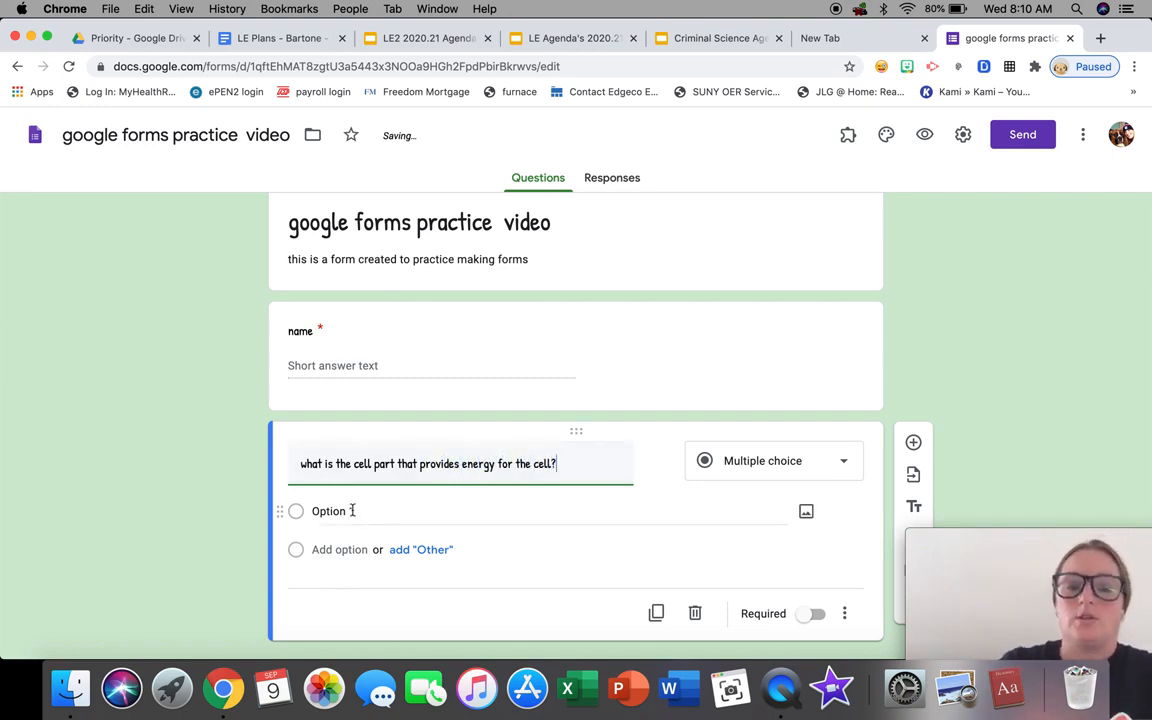
text(cell membrane)
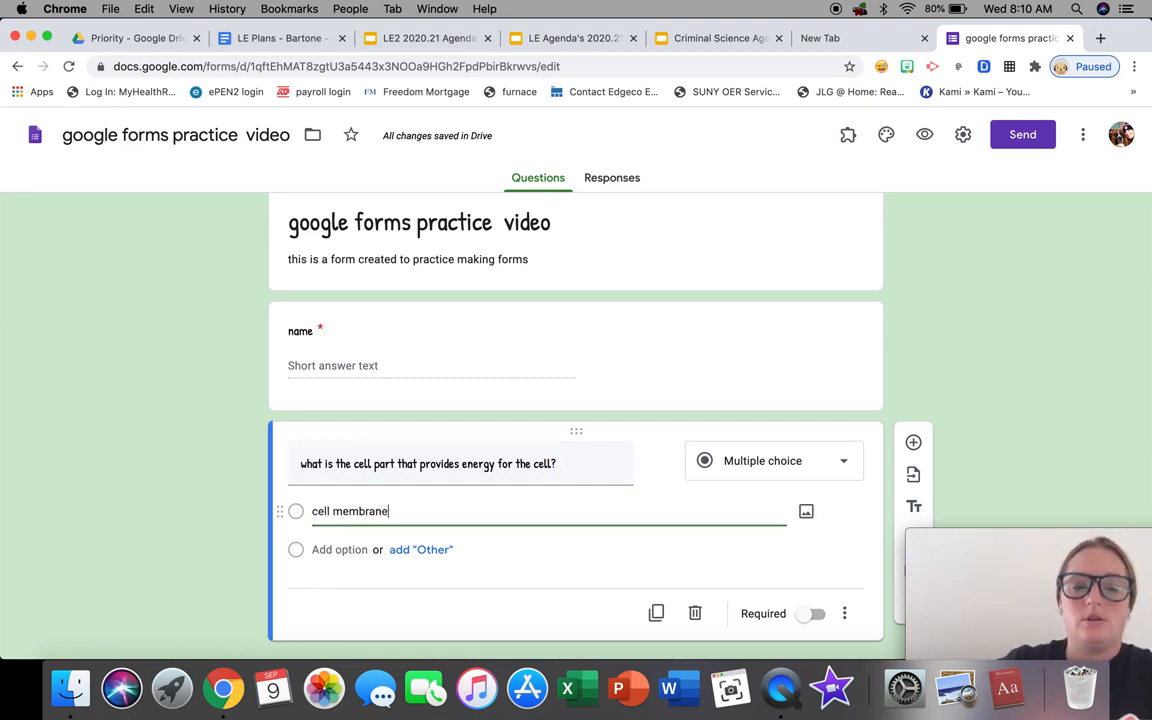
key(Return)
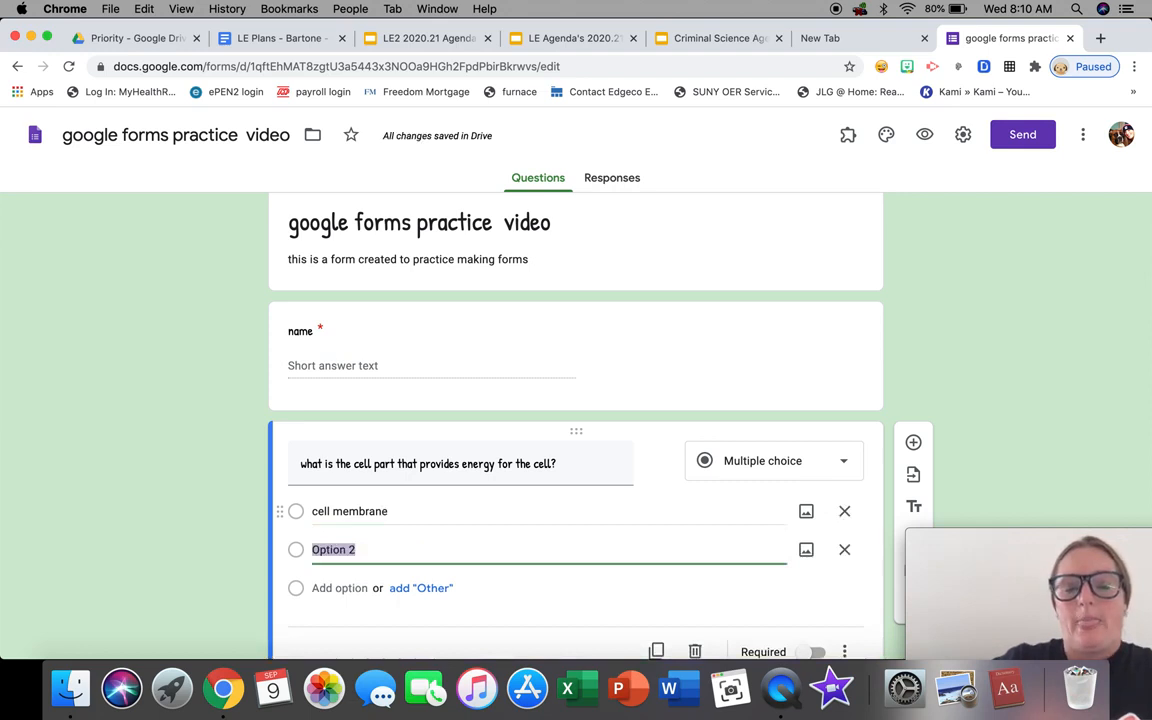
text(mitochor)
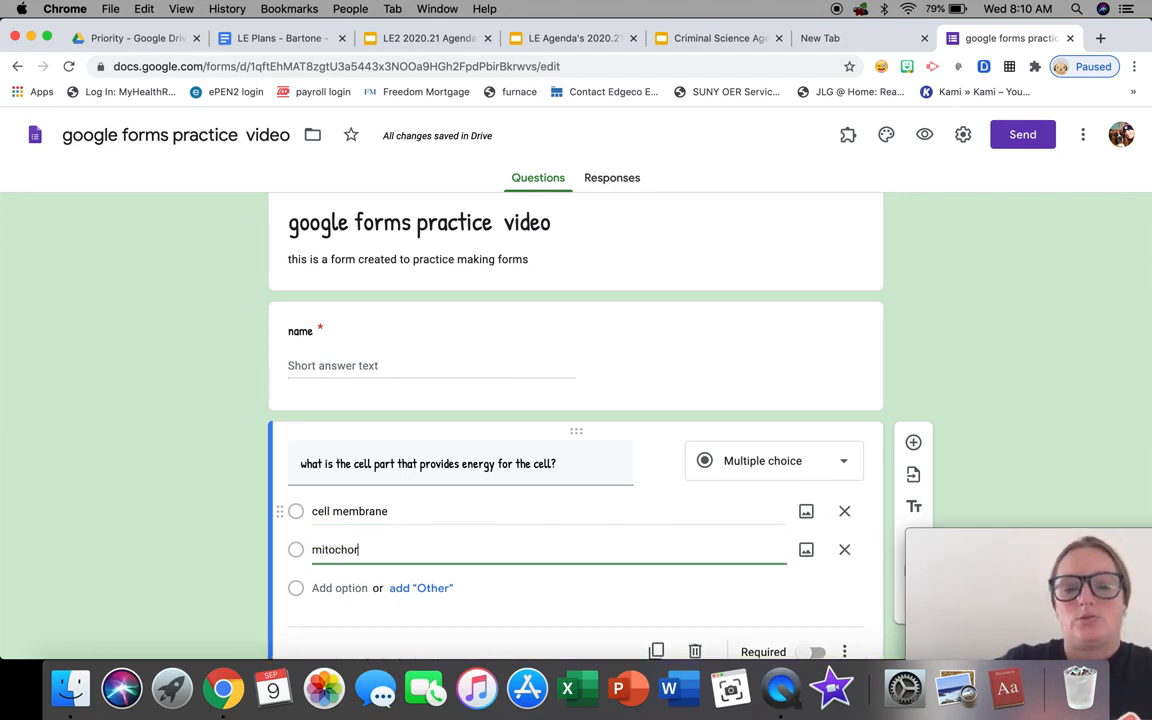
key(BackSpace)
text(ndria)
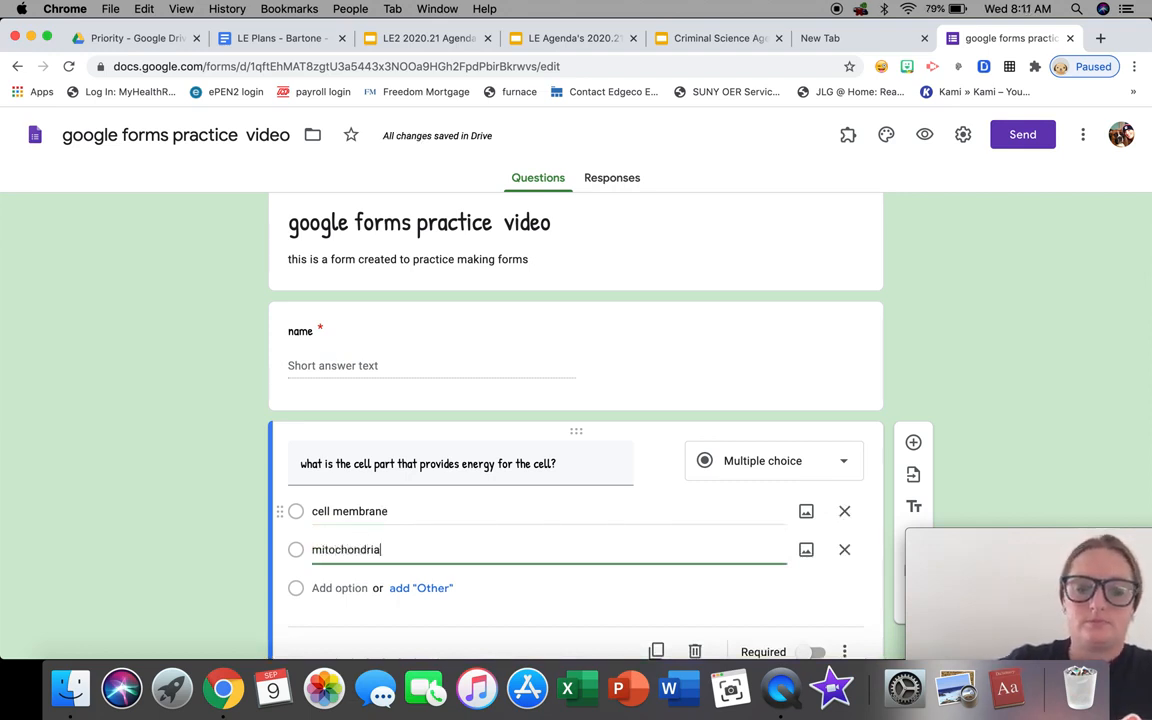
key(Return)
text(ribosome)
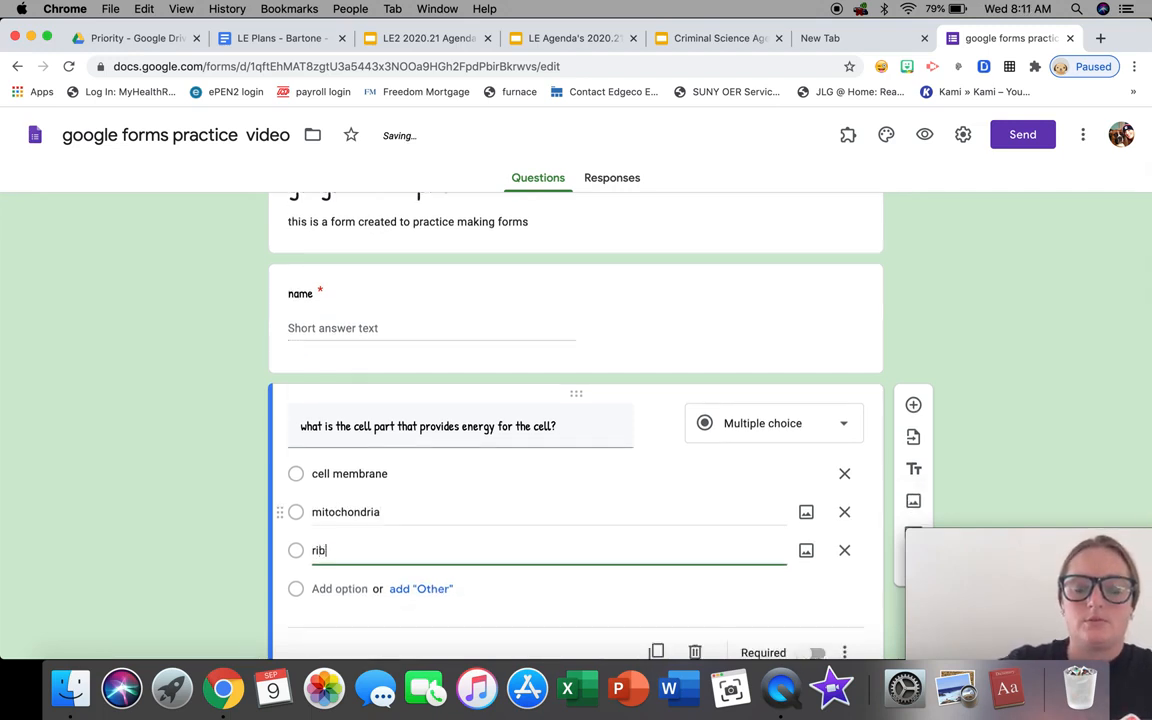
key(Return)
text(n)
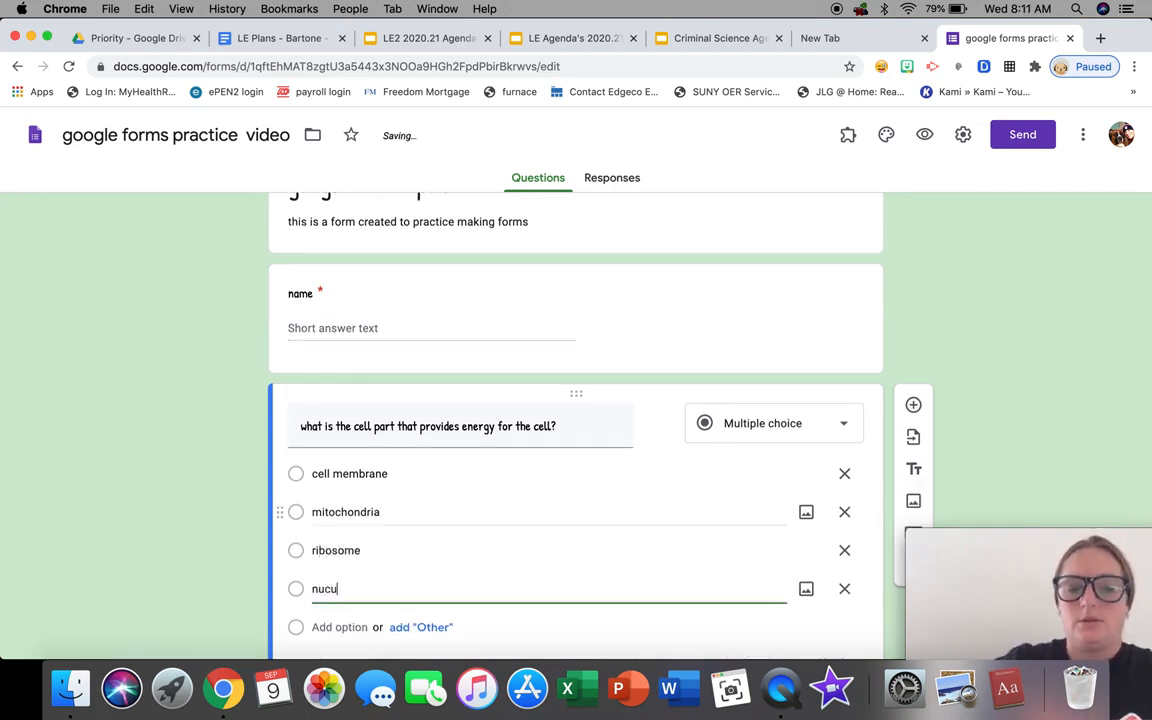
text(ucleus)
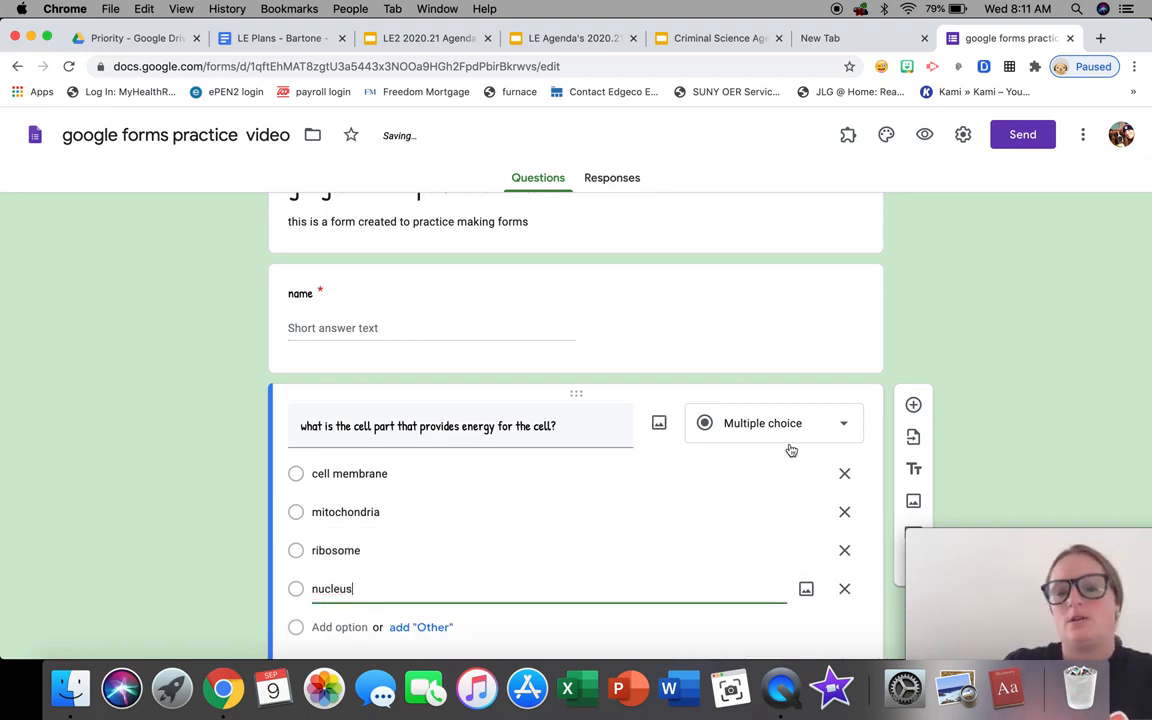
scroll(790, 450, down, 3)
click(806, 581)
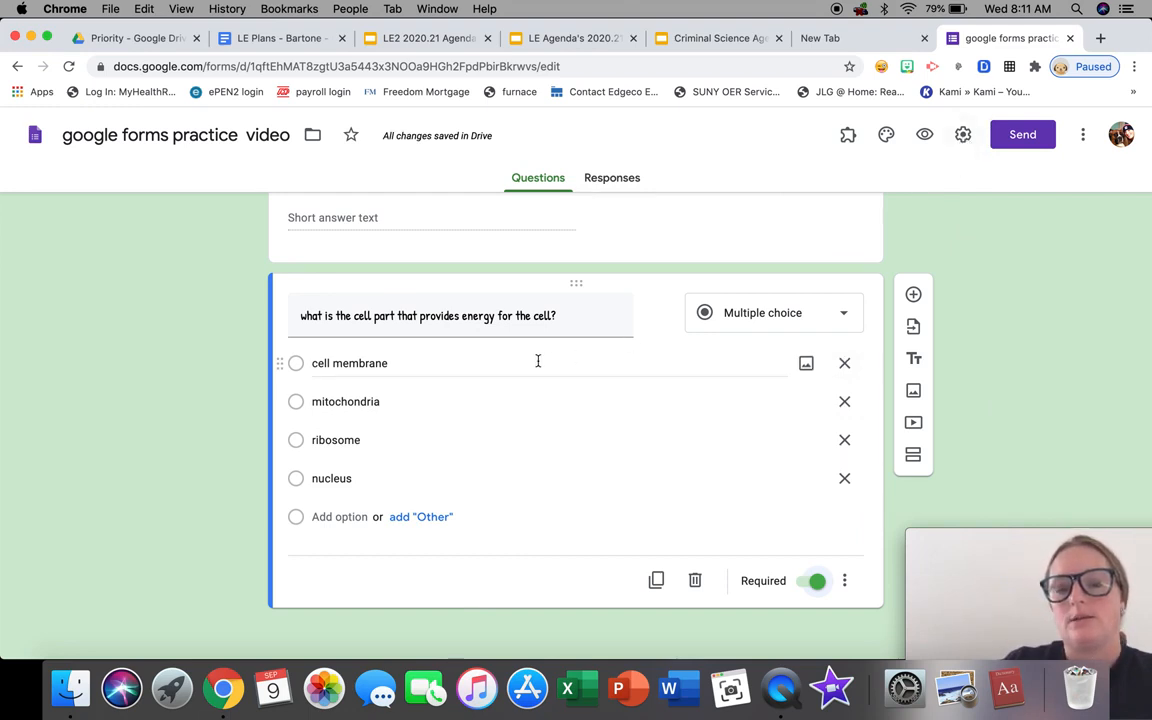
Turn the form into a quiz in its settings and save the change
click(965, 137)
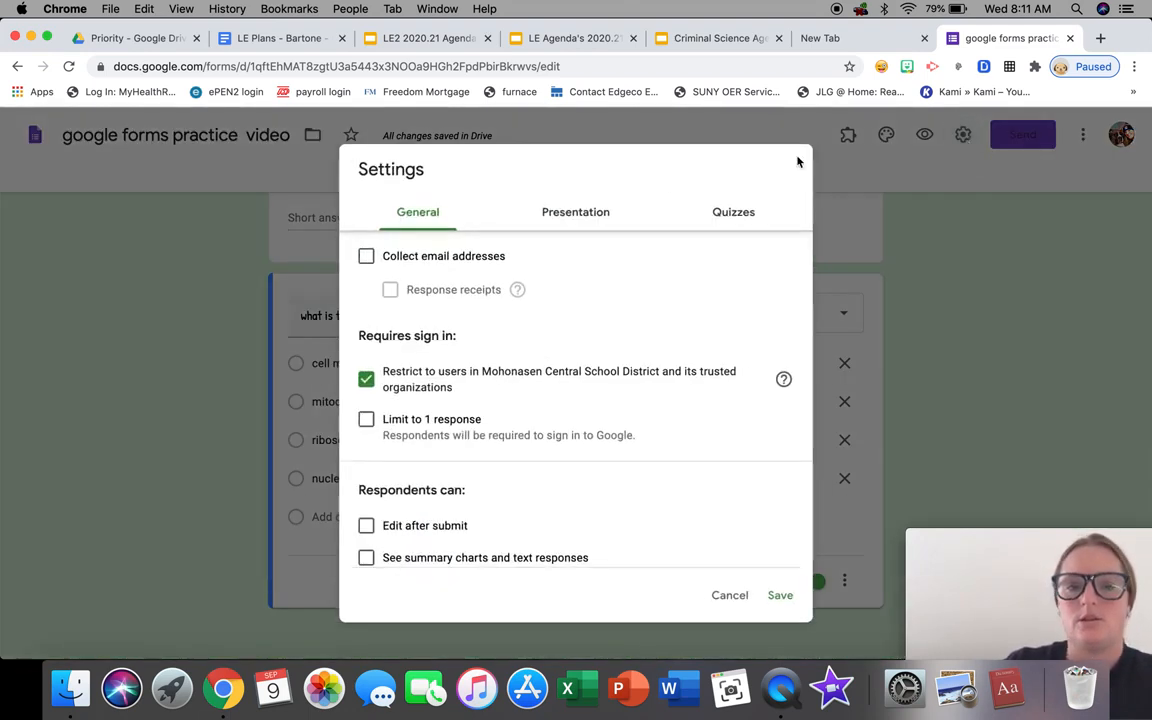
click(700, 223)
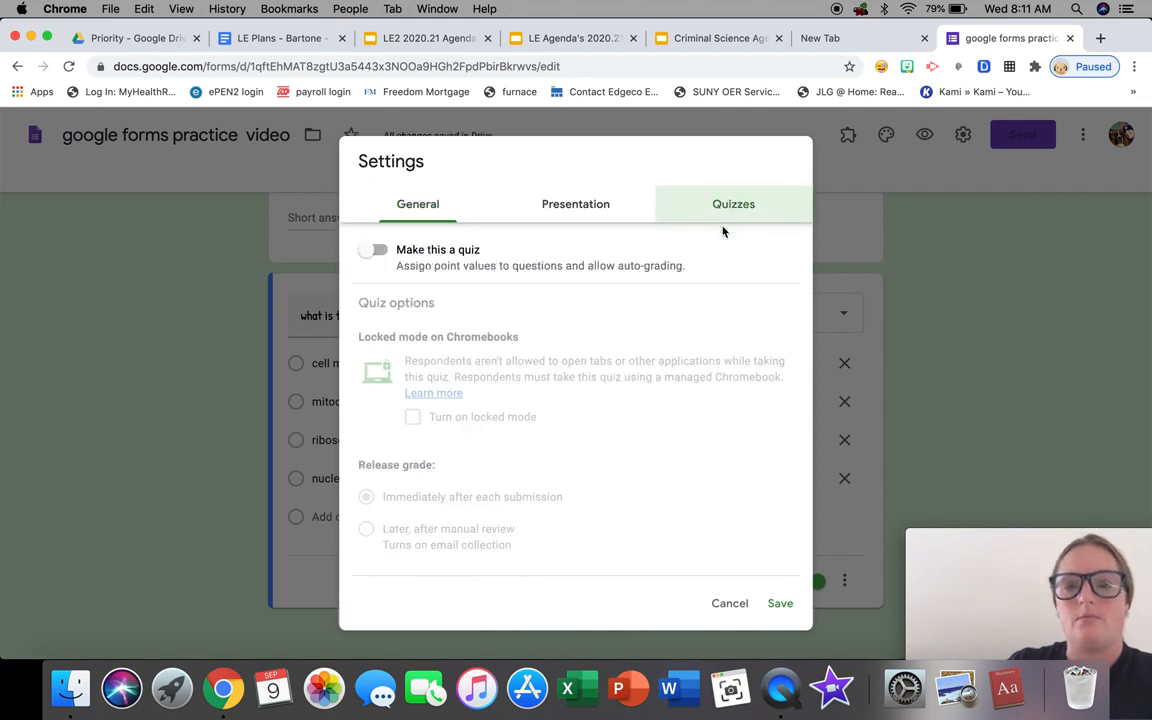
click(377, 250)
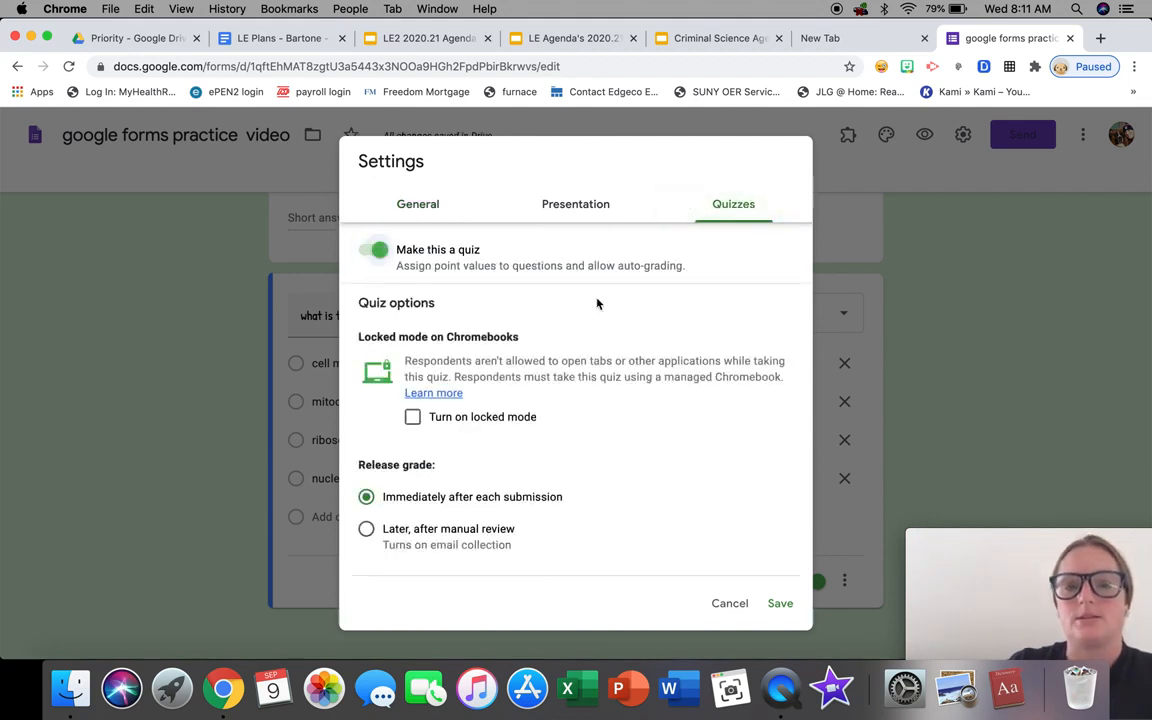
click(785, 601)
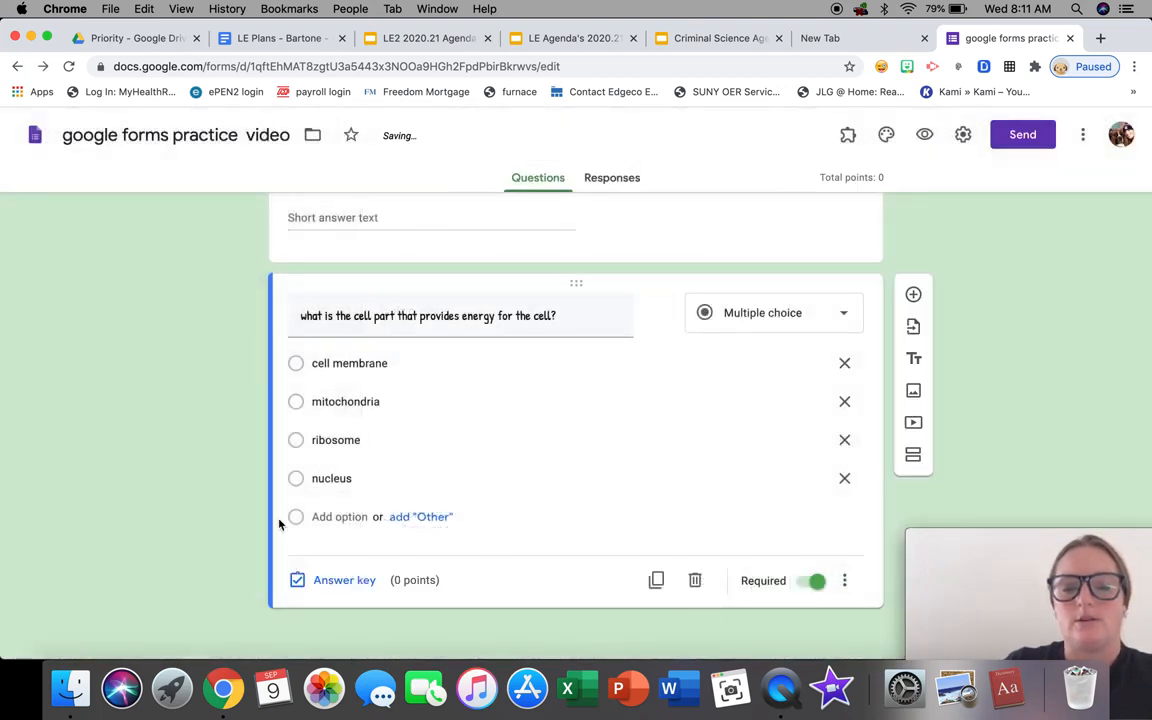
Set the cell question's answer key to mitochondria, worth 1 point
click(366, 582)
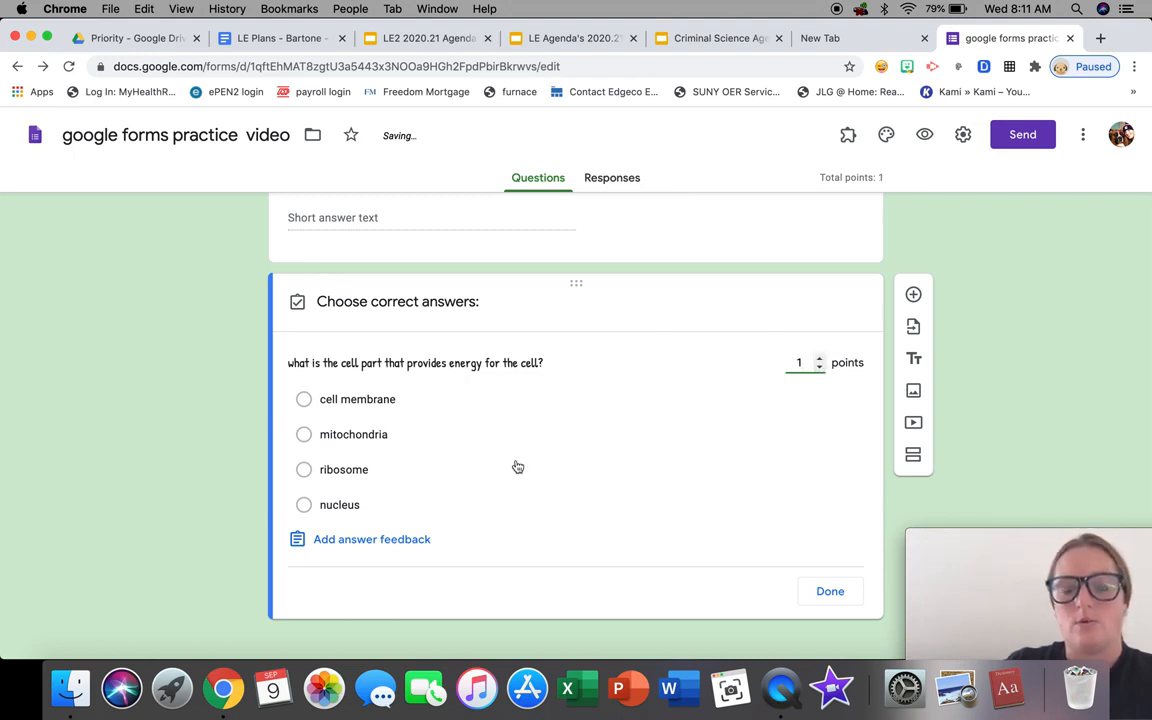
click(304, 435)
click(827, 590)
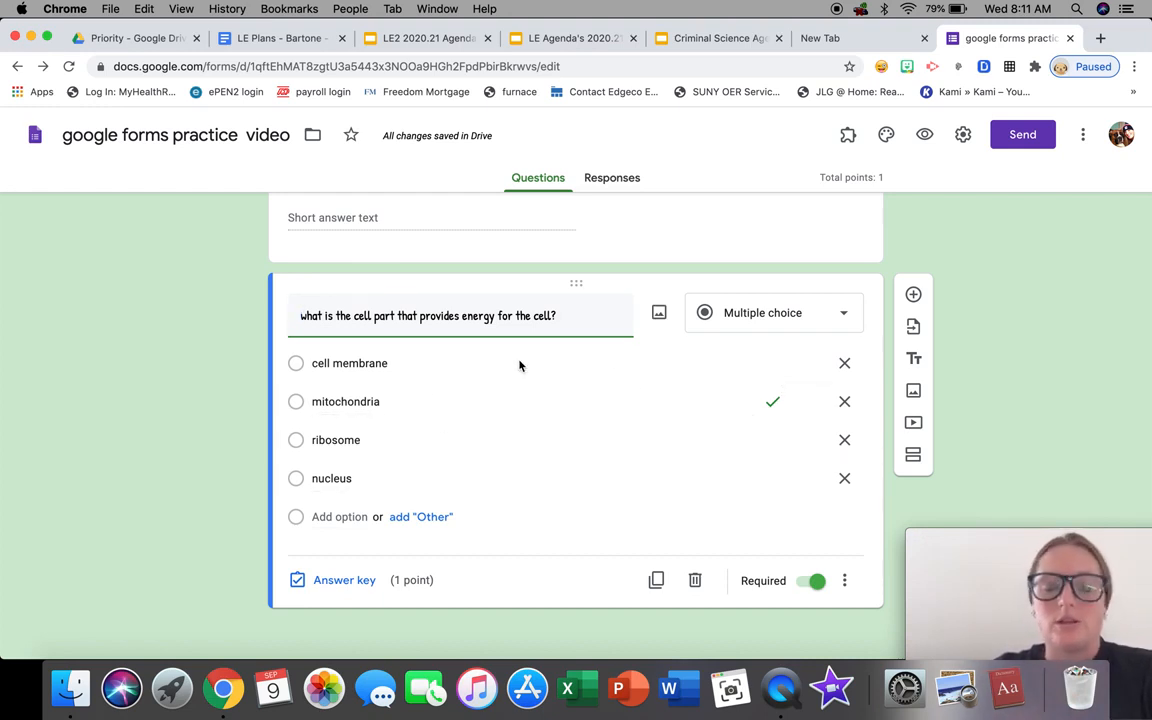
scroll(595, 349, up, 3)
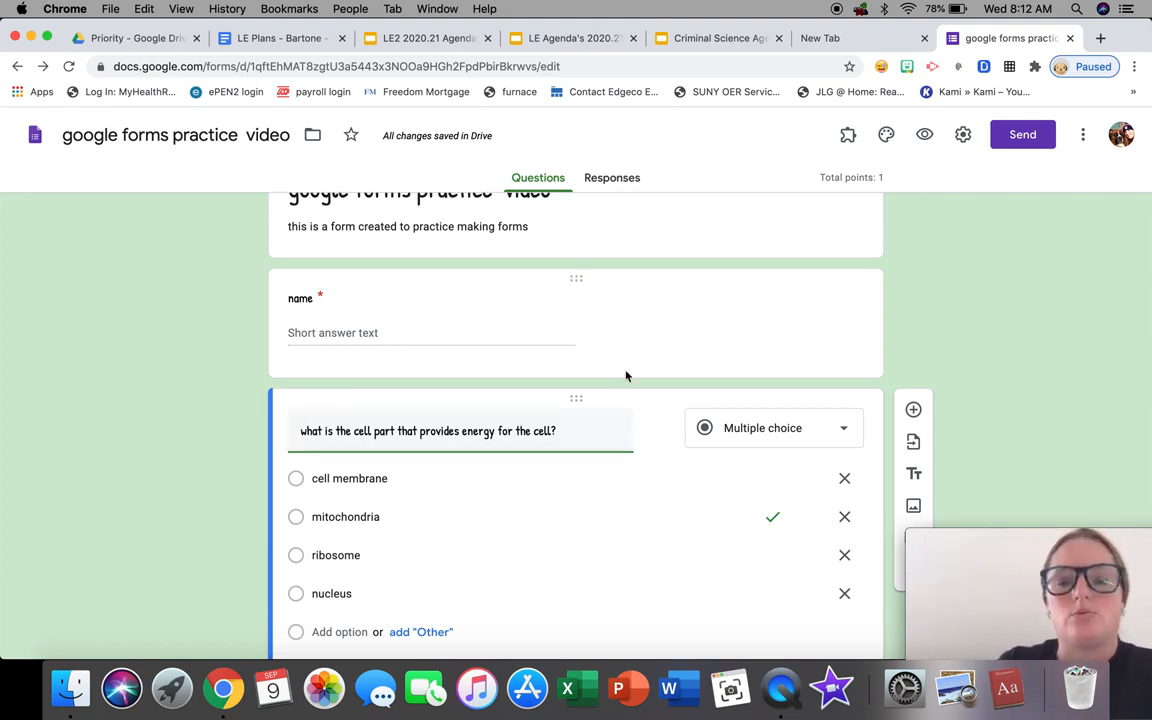
scroll(625, 375, down, 2)
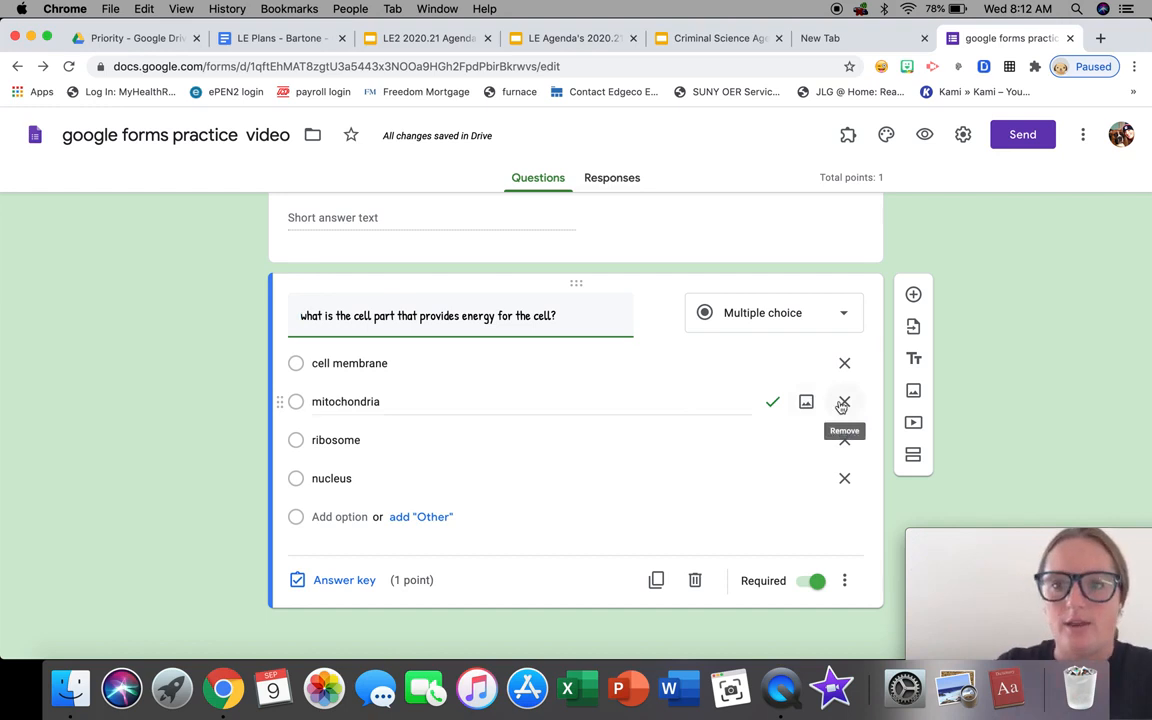
Add the feedback "not the ribosome silly" for incorrect answers to the cell question and finish editing its answer key
scroll(744, 320, up, 1)
scroll(744, 320, down, 1)
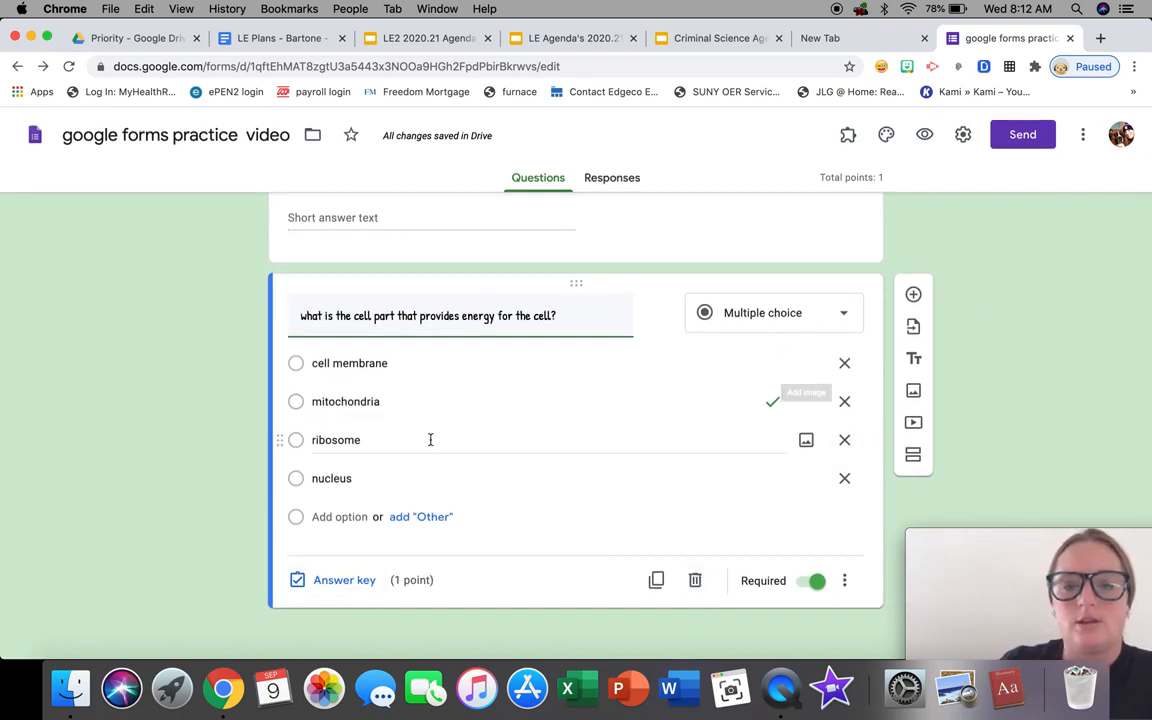
click(357, 580)
scroll(470, 540, down, 1)
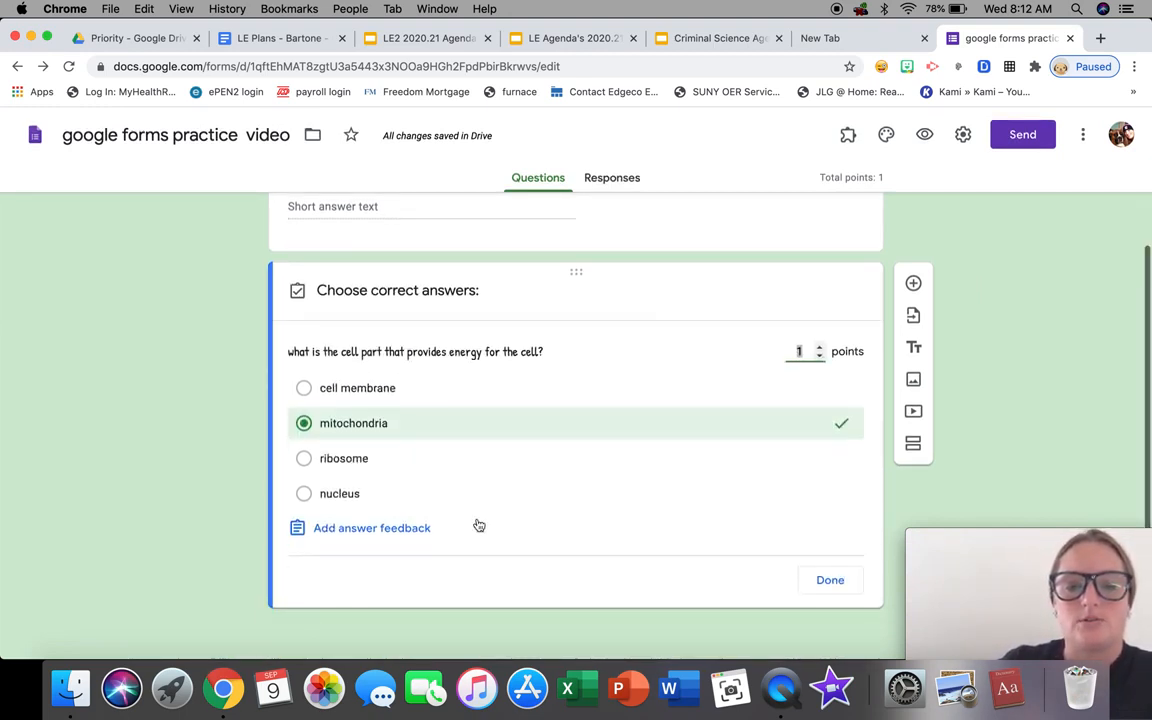
click(384, 533)
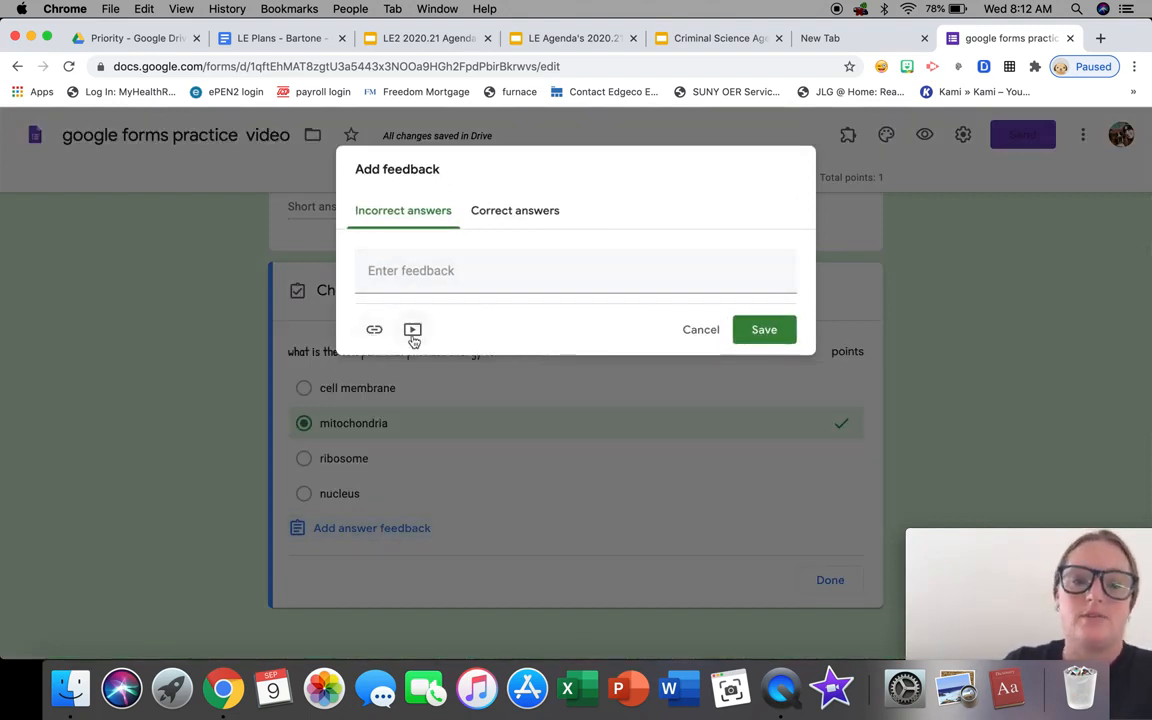
click(438, 279)
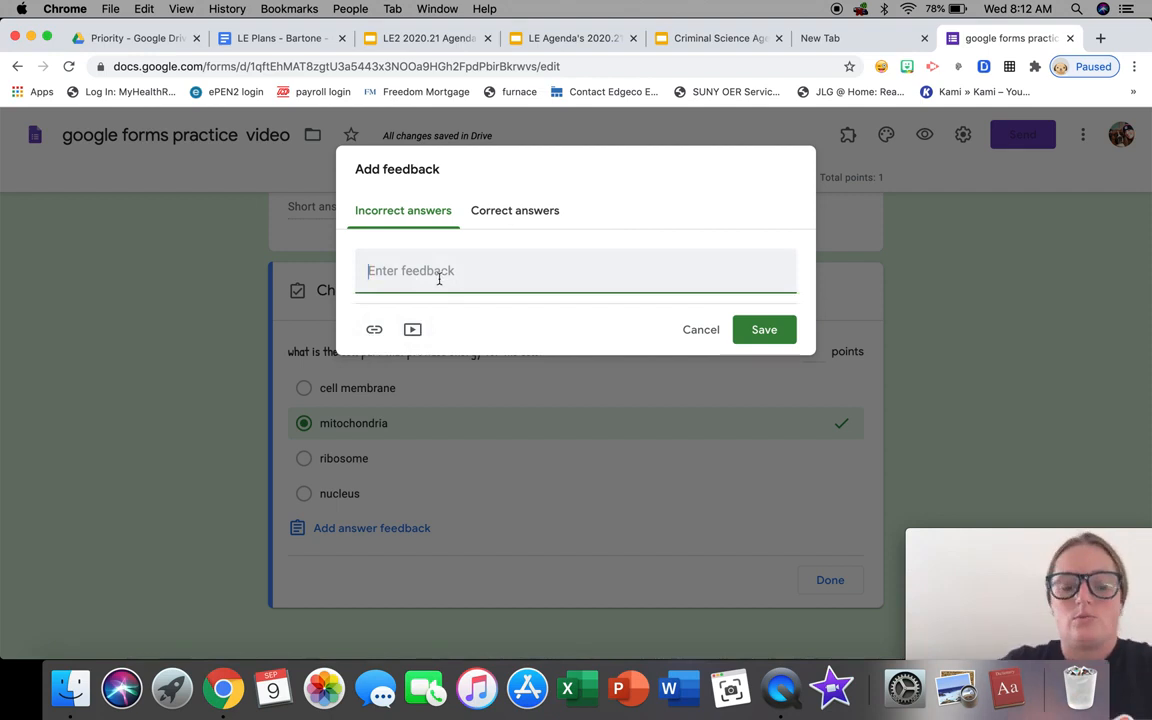
text(not the ribosome silly)
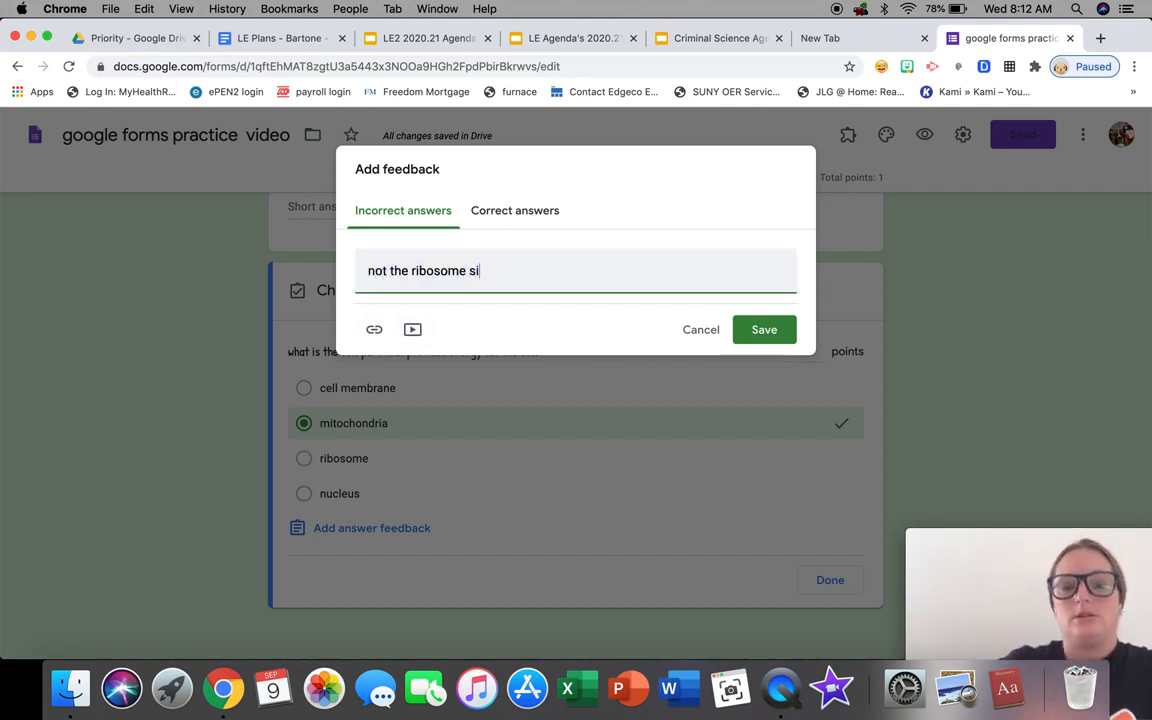
click(751, 330)
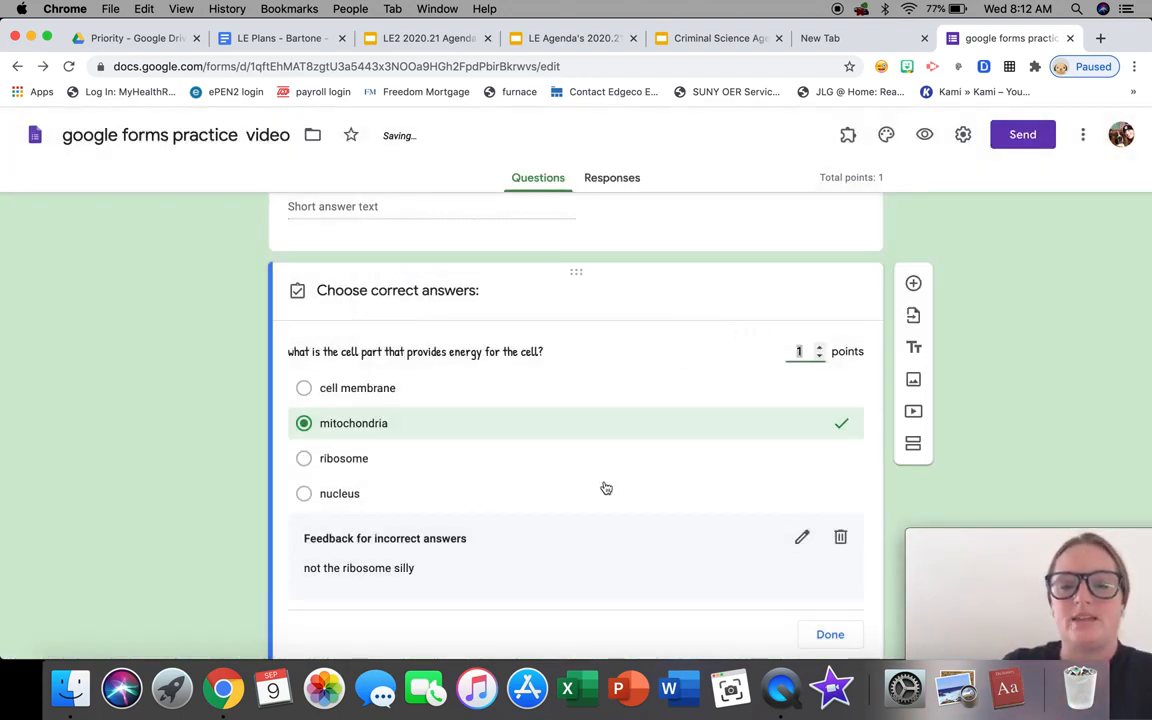
scroll(606, 488, down, 1)
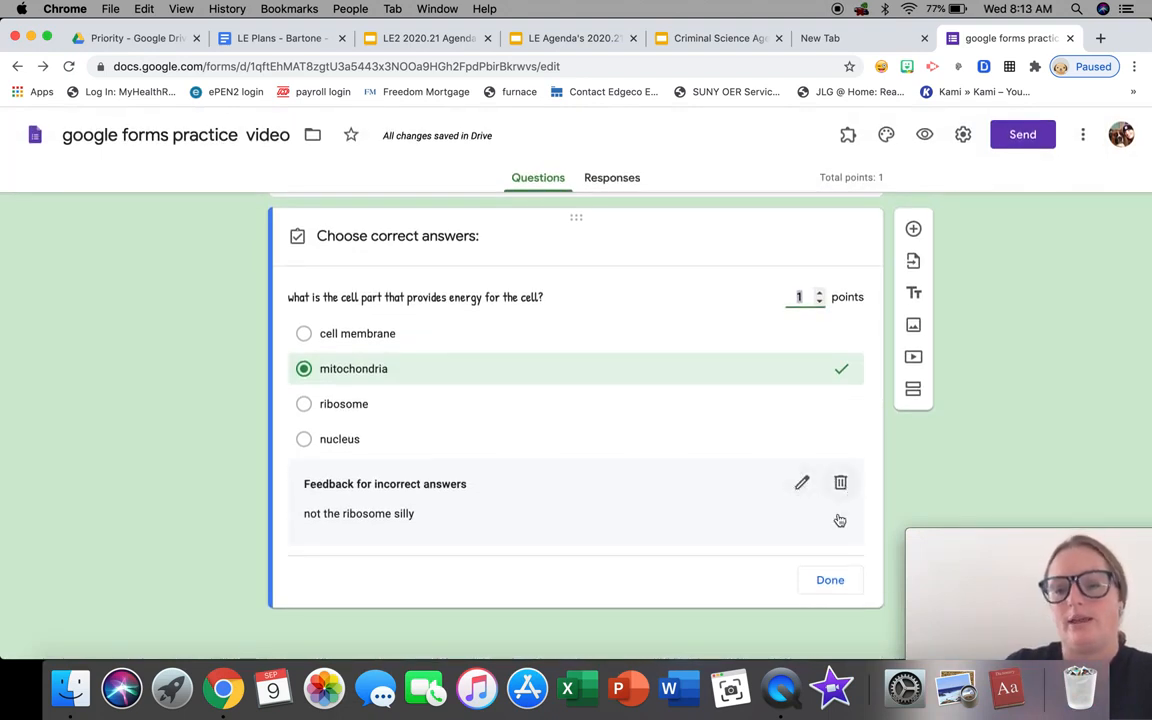
click(828, 582)
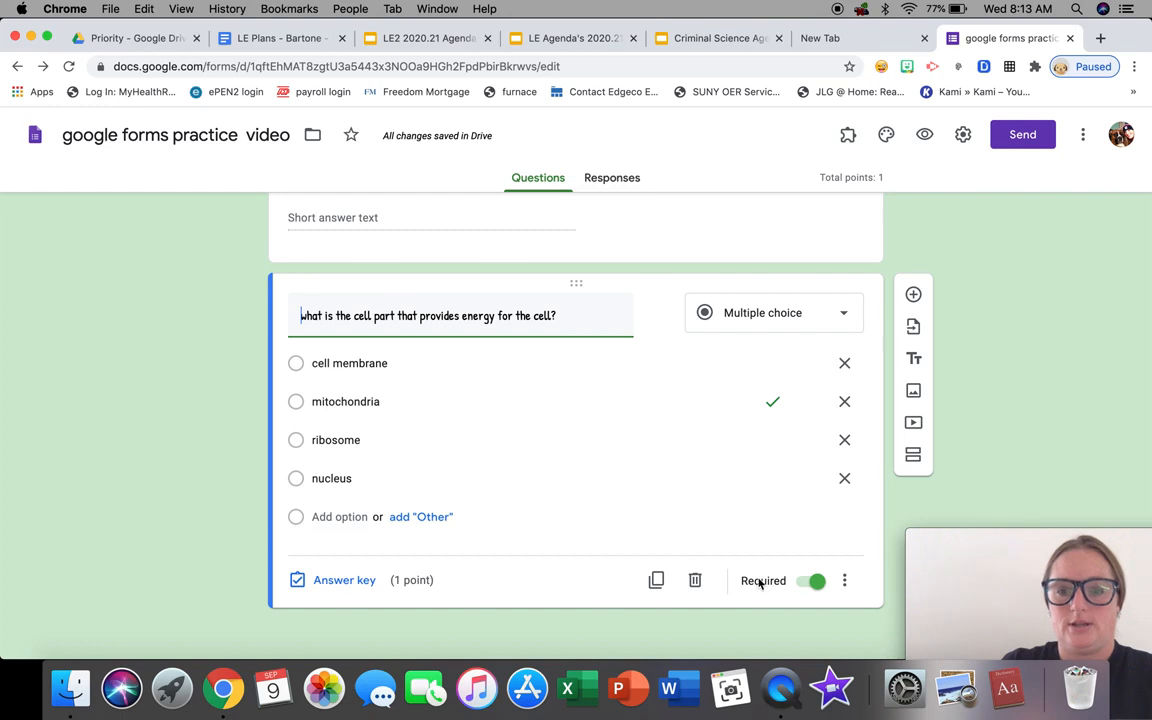
Look over the available question types and the cell question's answer key with its feedback
click(785, 313)
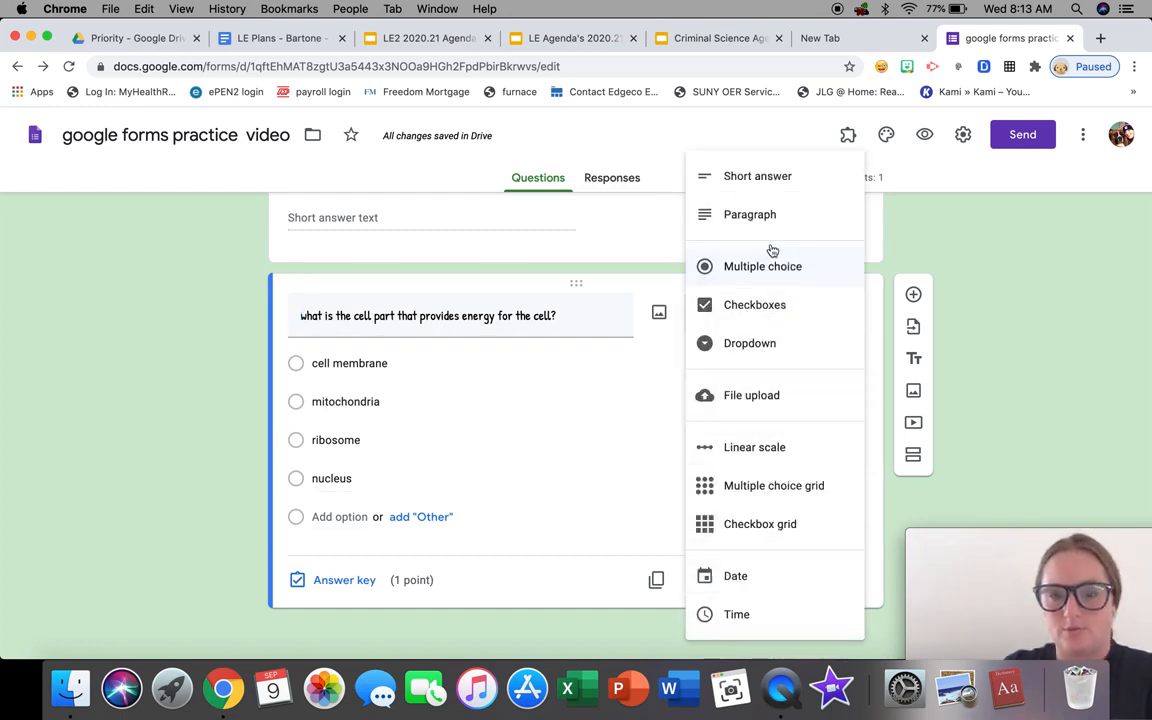
click(957, 355)
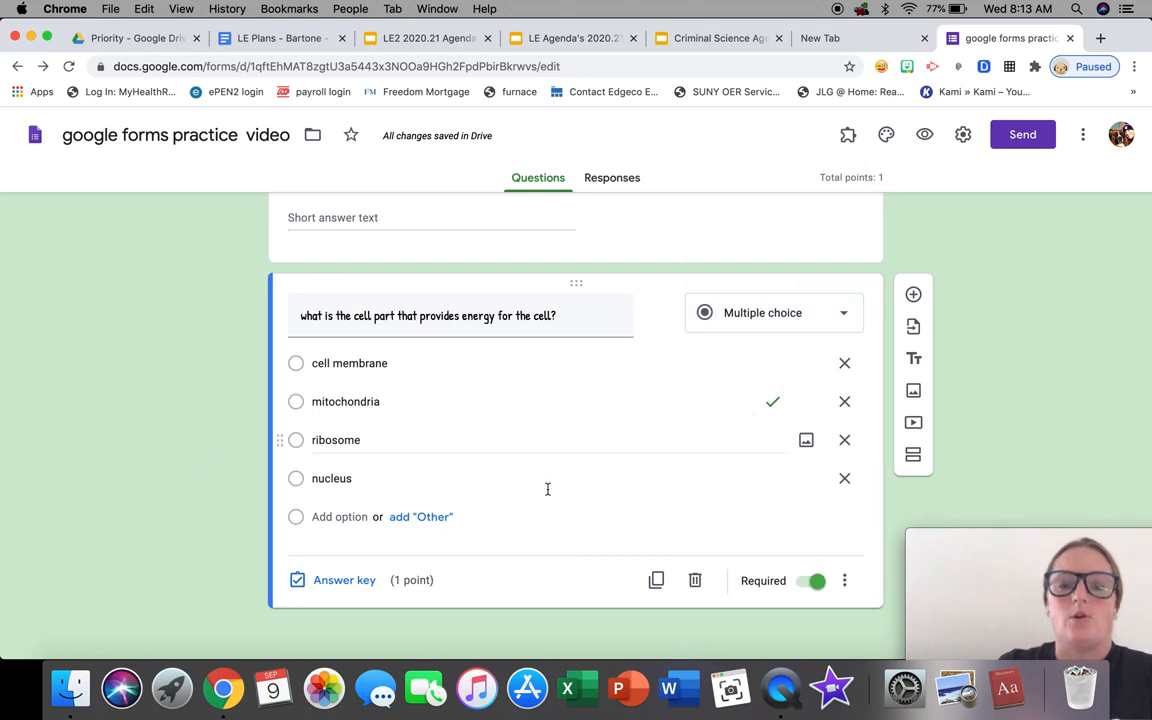
click(327, 584)
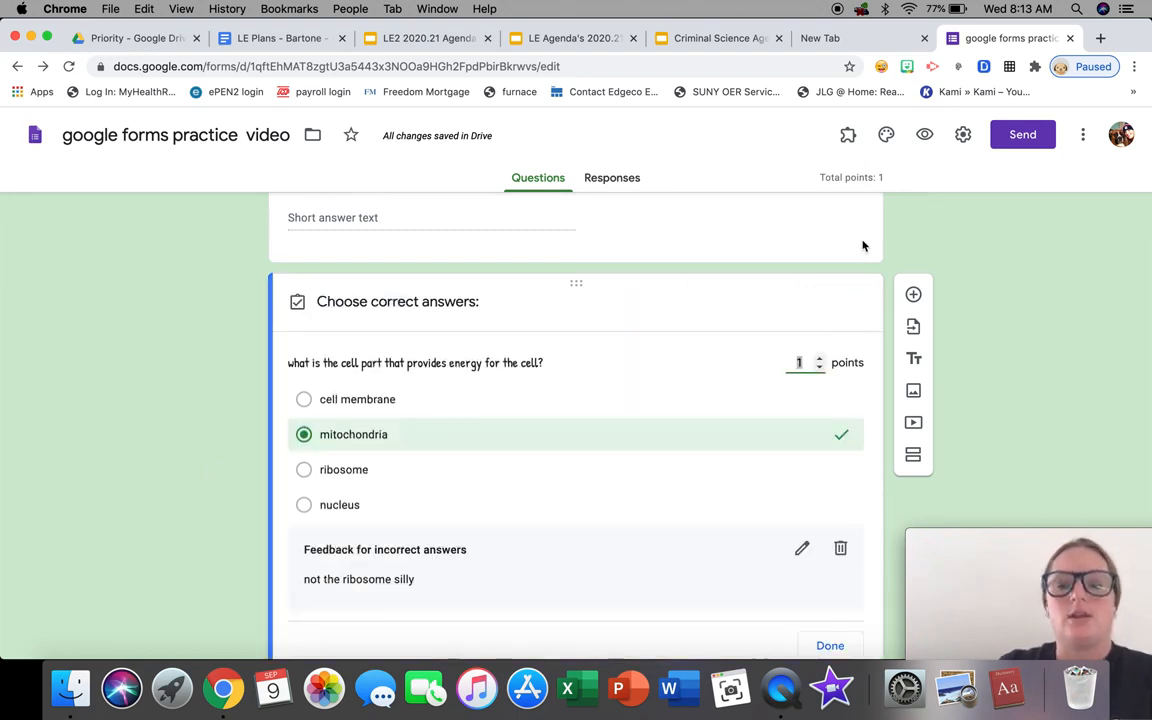
scroll(499, 449, down, 1)
scroll(499, 450, up, 2)
scroll(513, 449, down, 2)
scroll(512, 447, down, 1)
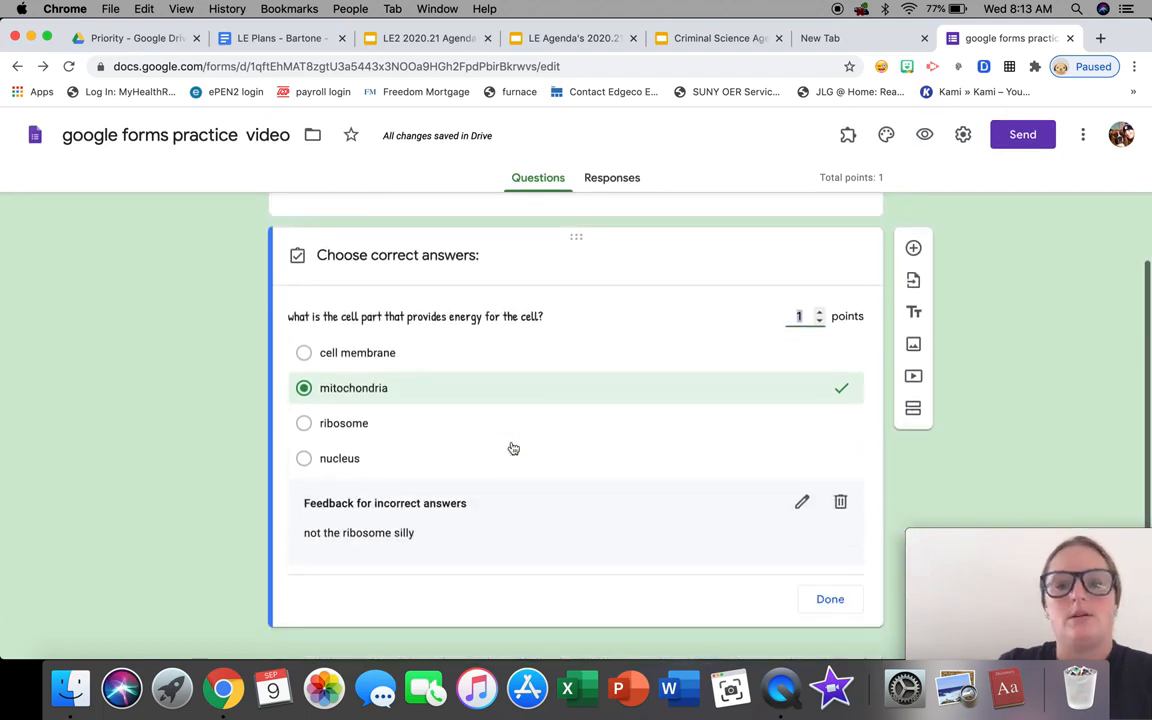
Start inserting an image below the cell question and browse Google Drive for possible pictures
click(913, 325)
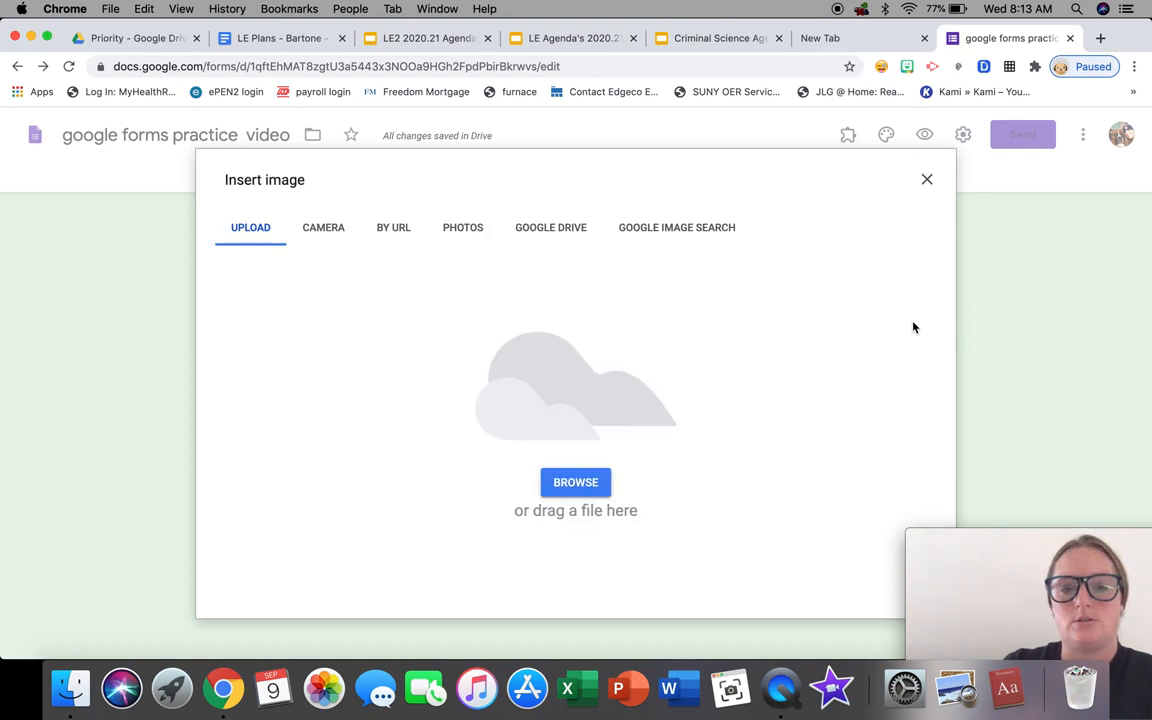
click(458, 229)
click(528, 229)
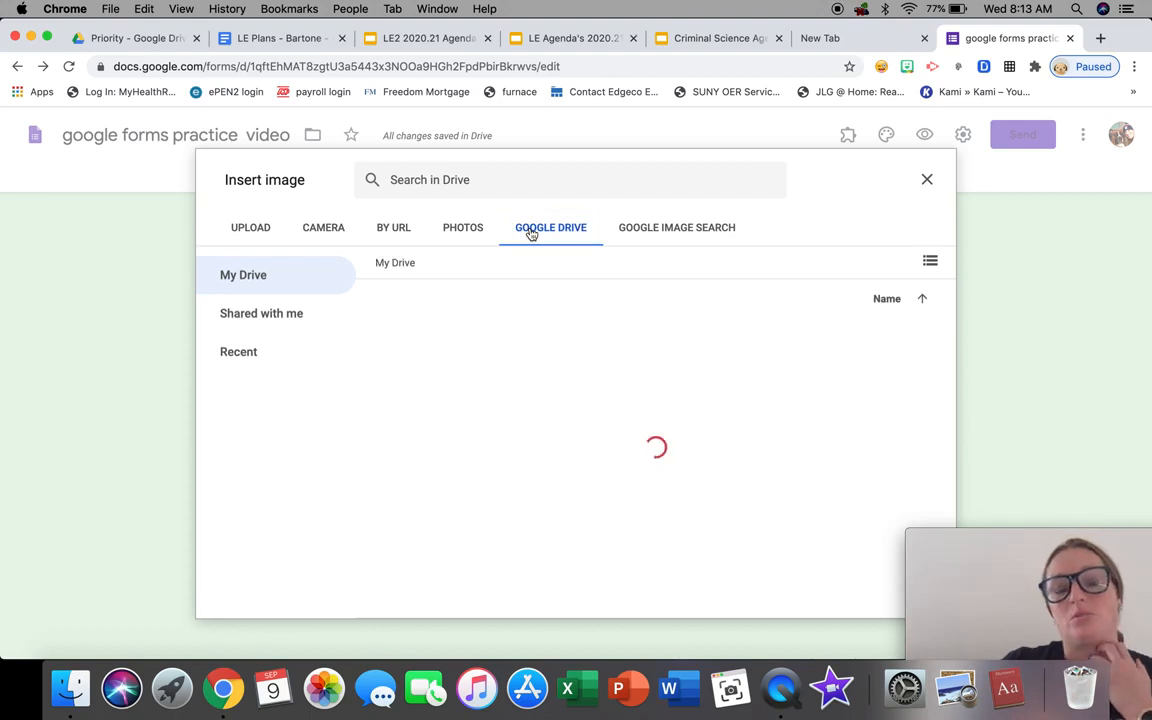
scroll(565, 314, down, 5)
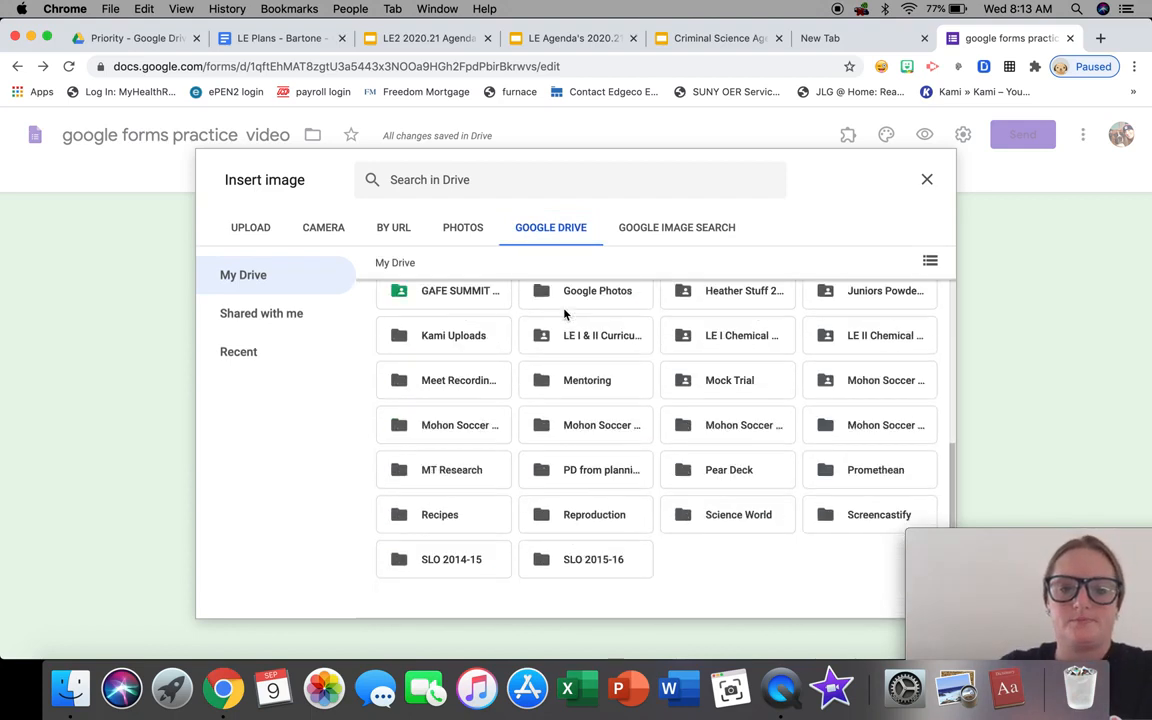
scroll(565, 314, down, 2)
scroll(565, 314, up, 2)
scroll(565, 314, down, 2)
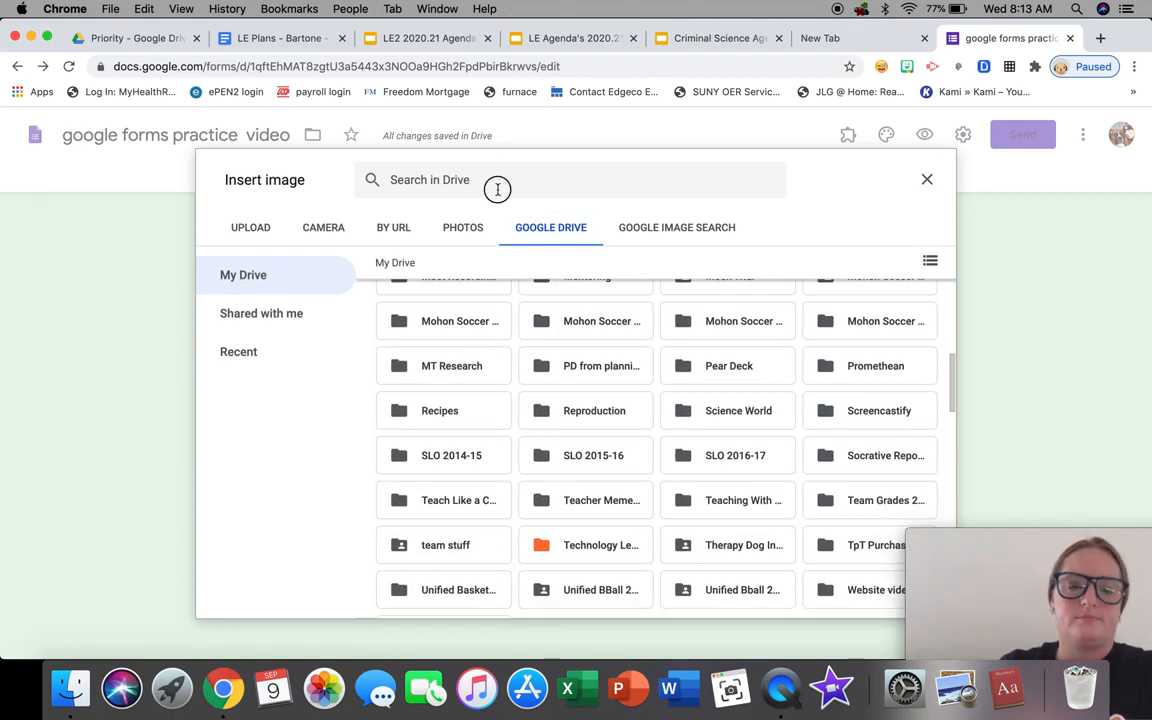
click(497, 189)
click(841, 225)
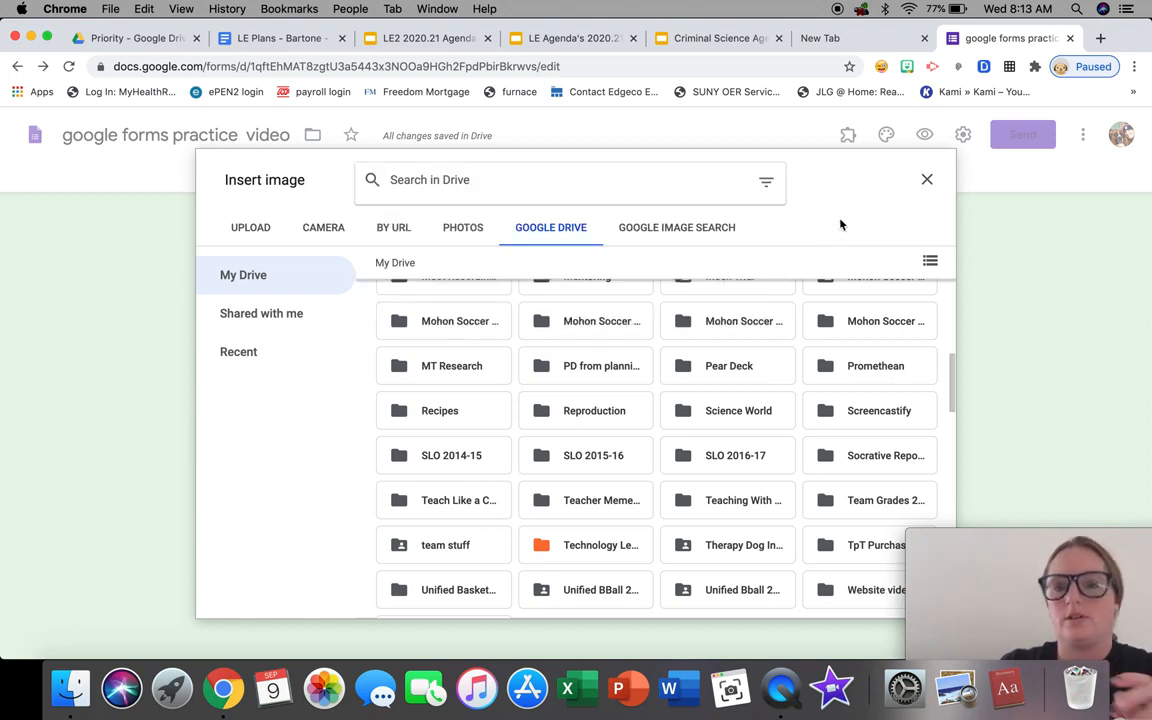
Search Google Images for "dog" and refine the search to "boxer dog"
click(716, 232)
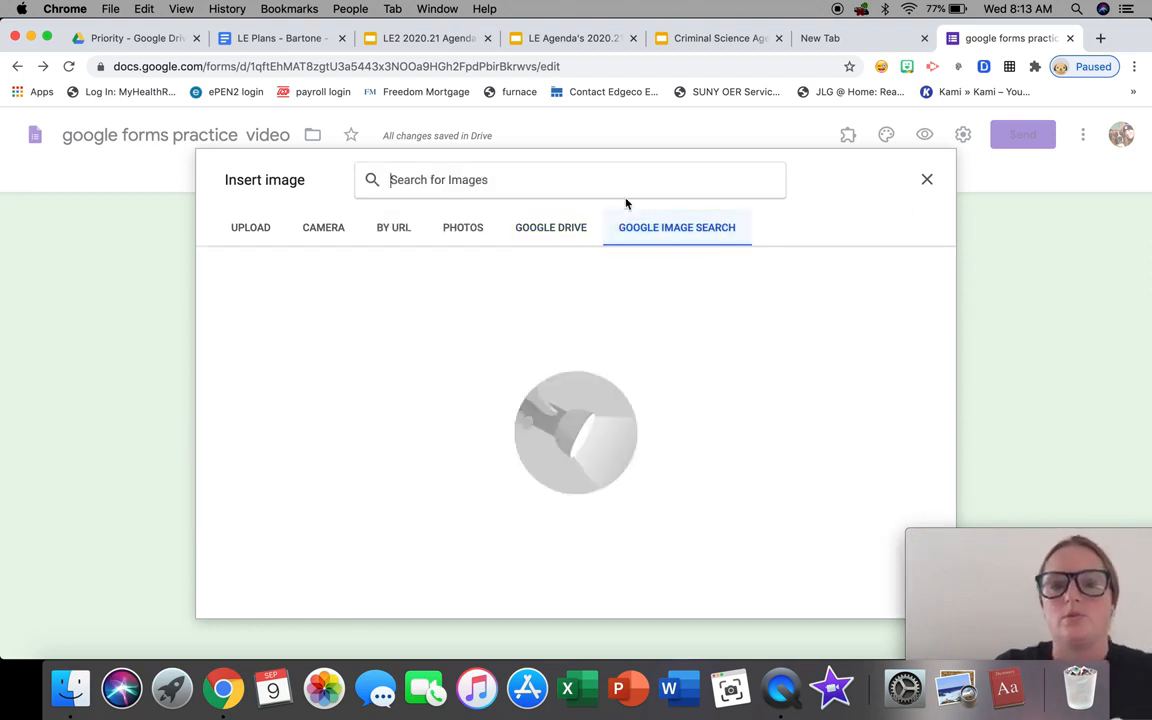
text(dog)
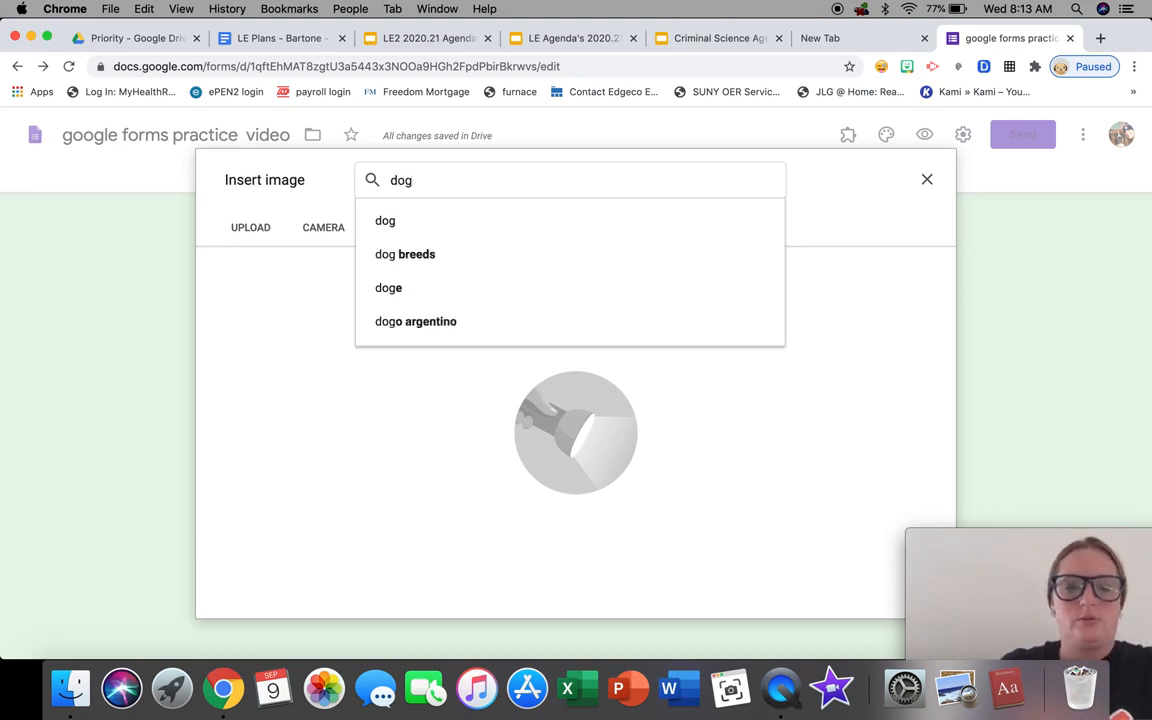
key(Return)
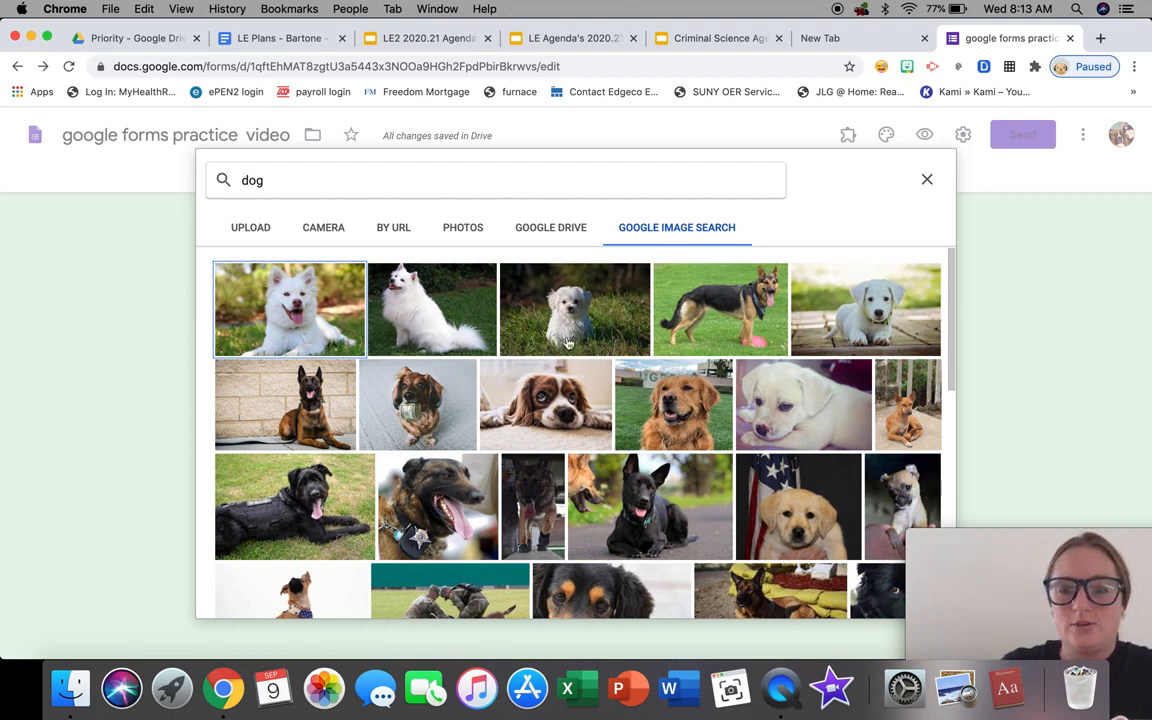
scroll(567, 343, down, 5)
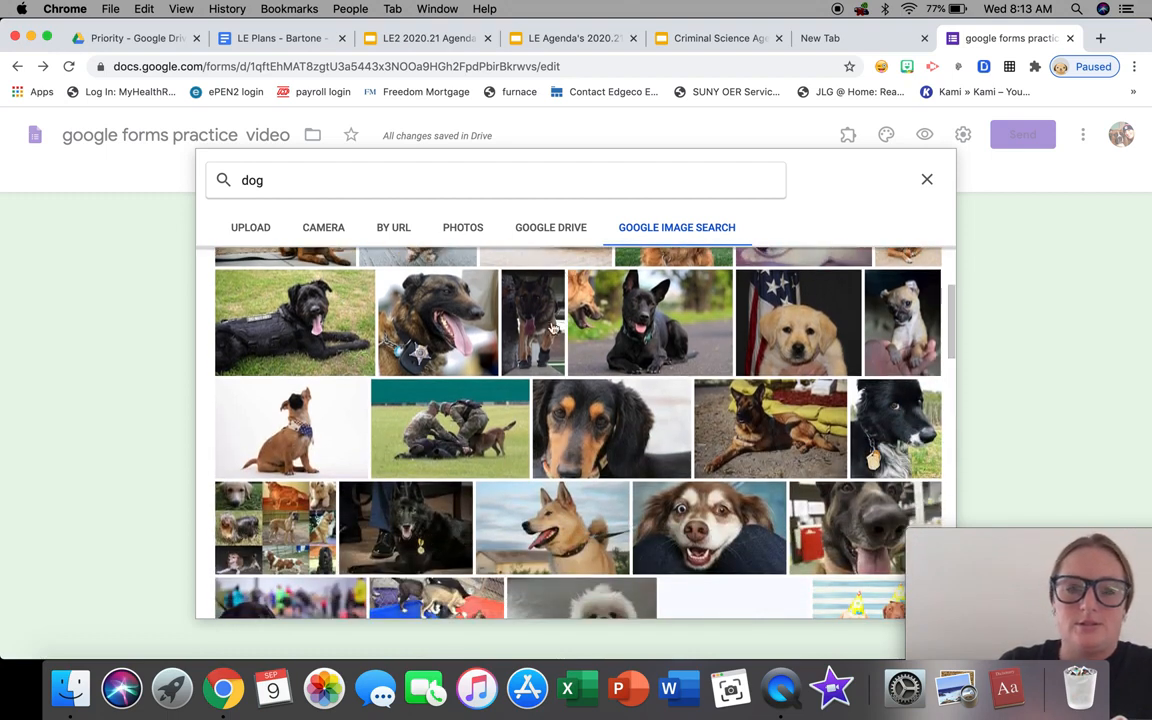
click(242, 180)
text(boxer)
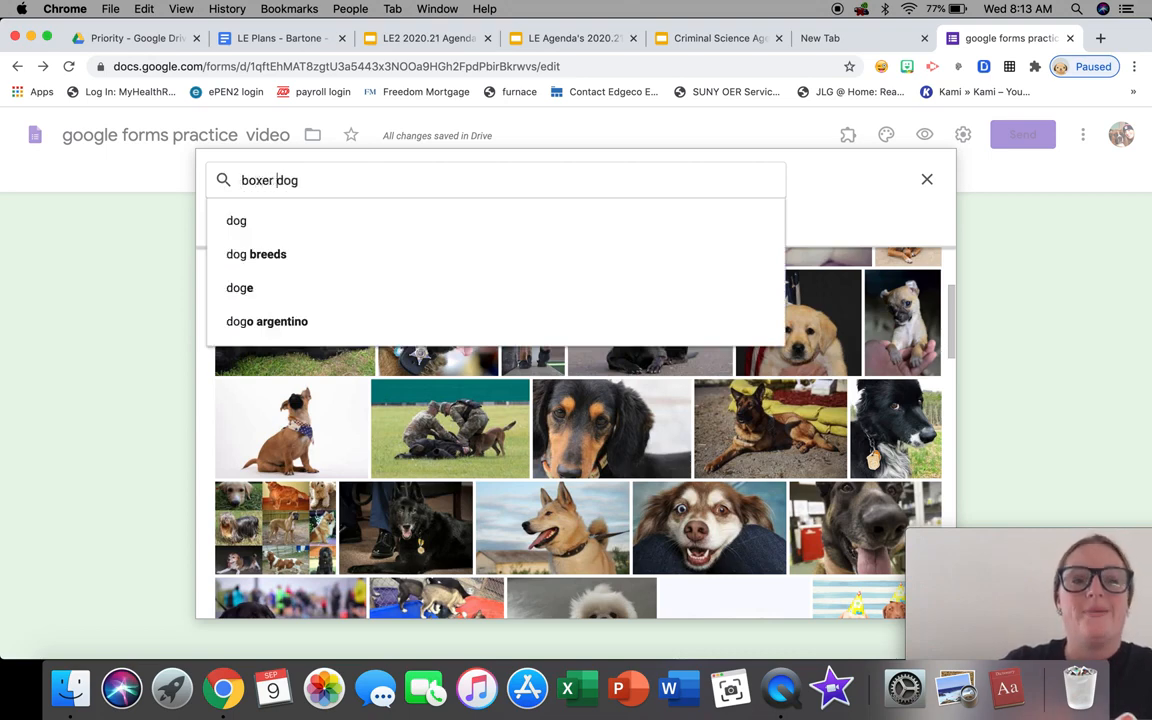
key(Return)
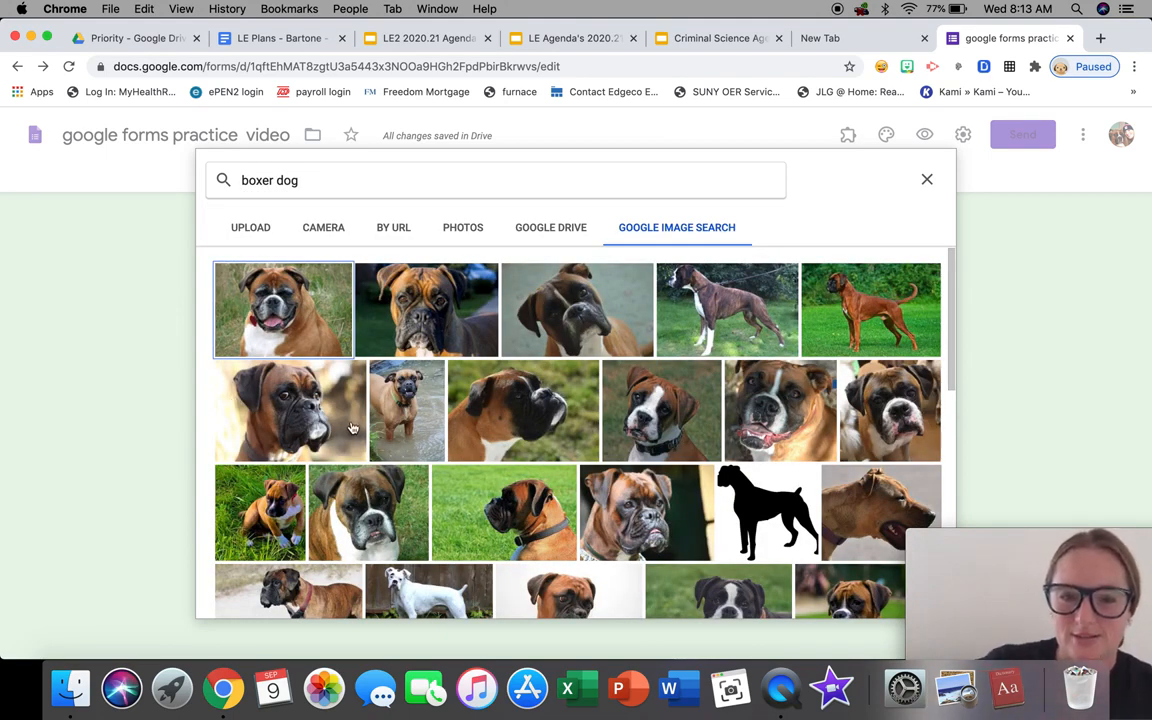
Insert the picture of the boxer tilting its head, with a blue-green background, into the form
click(575, 325)
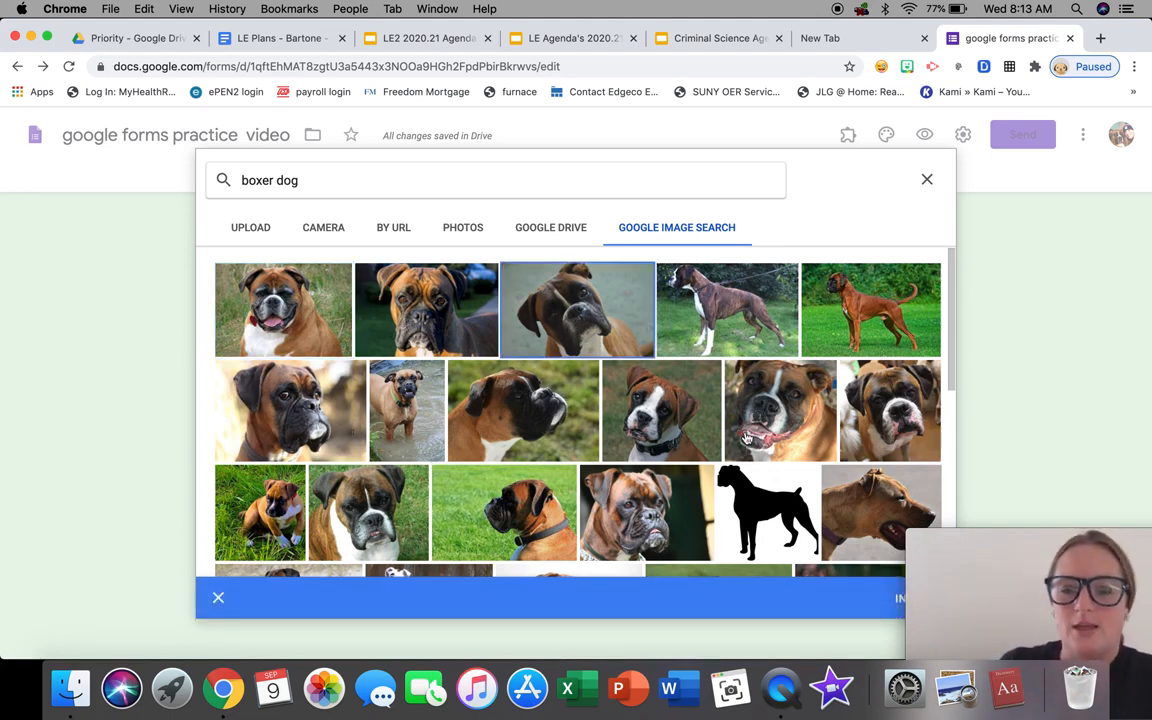
drag(997, 563, 1019, 412)
click(1016, 342)
click(1010, 408)
click(926, 605)
click(912, 598)
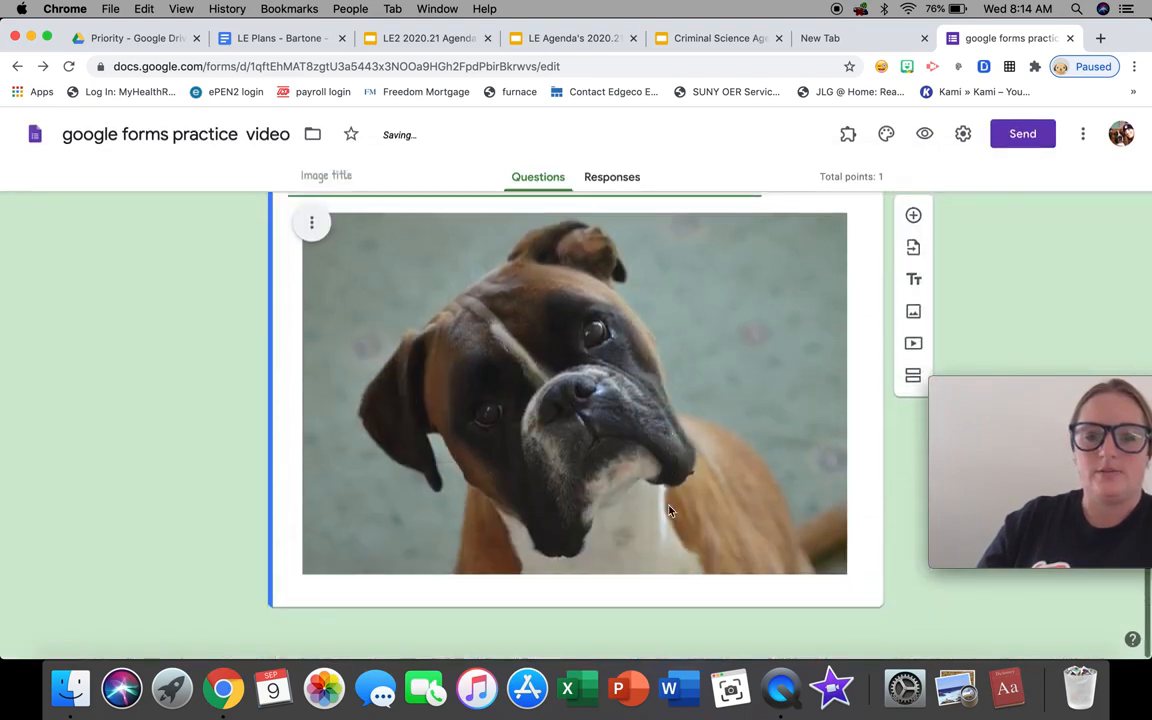
right_click(669, 500)
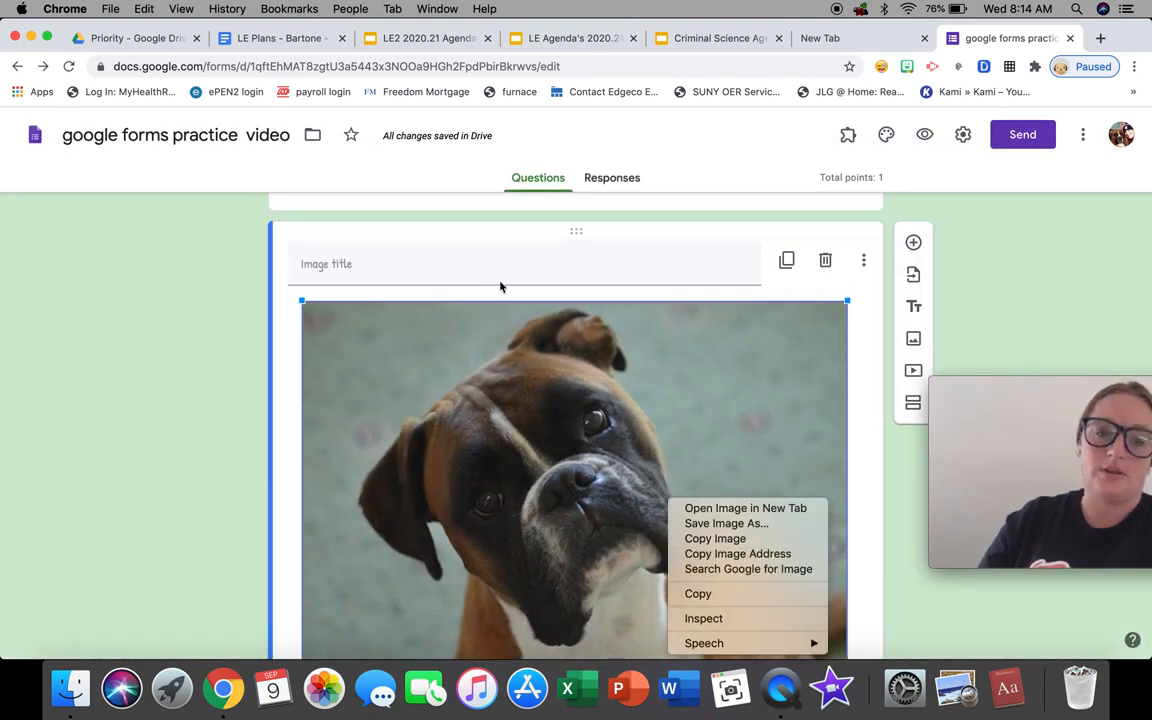
click(1039, 296)
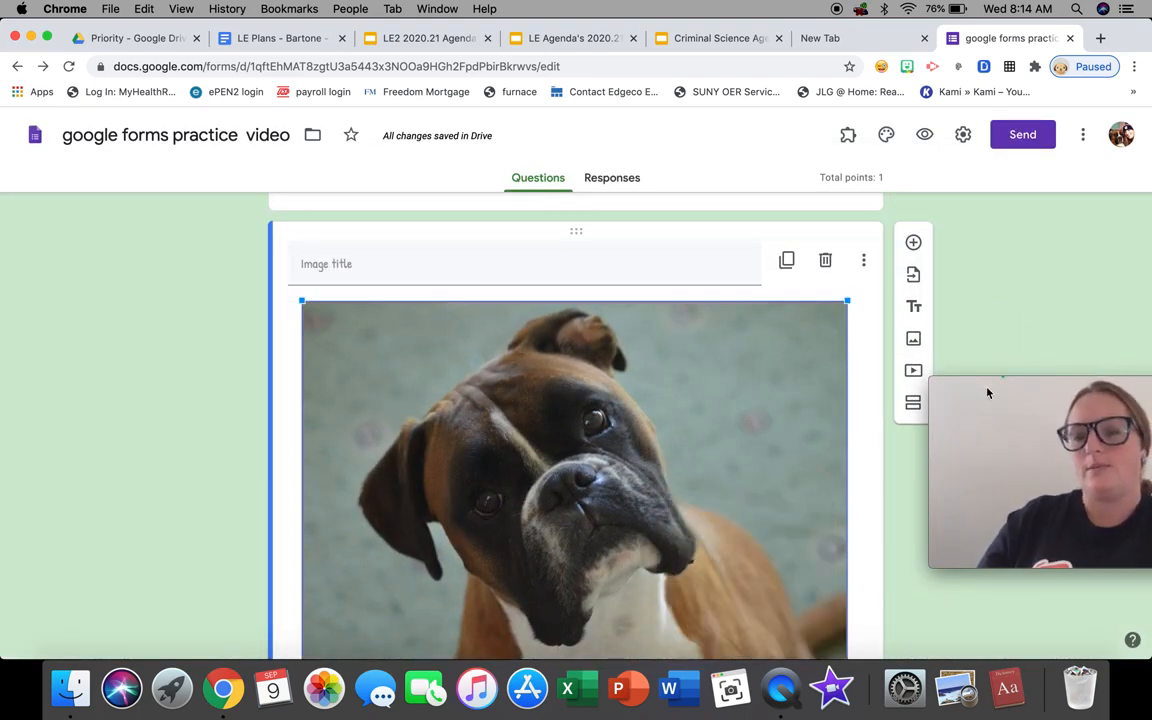
mouse_move(981, 406)
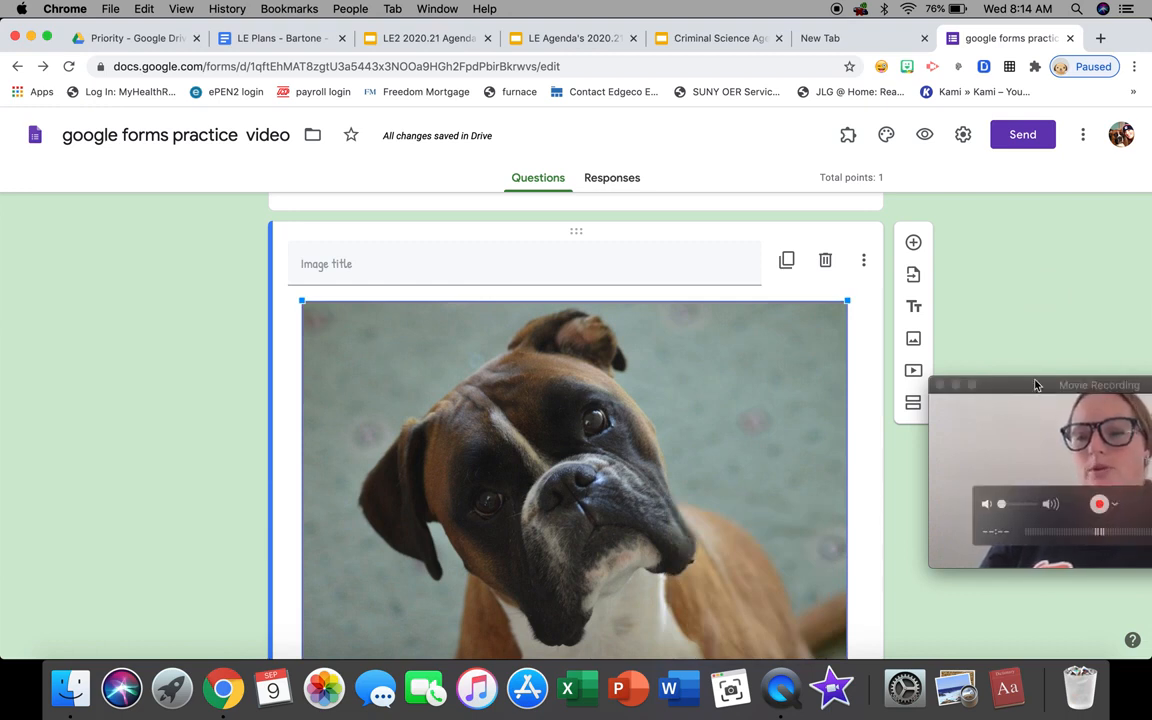
click(1046, 286)
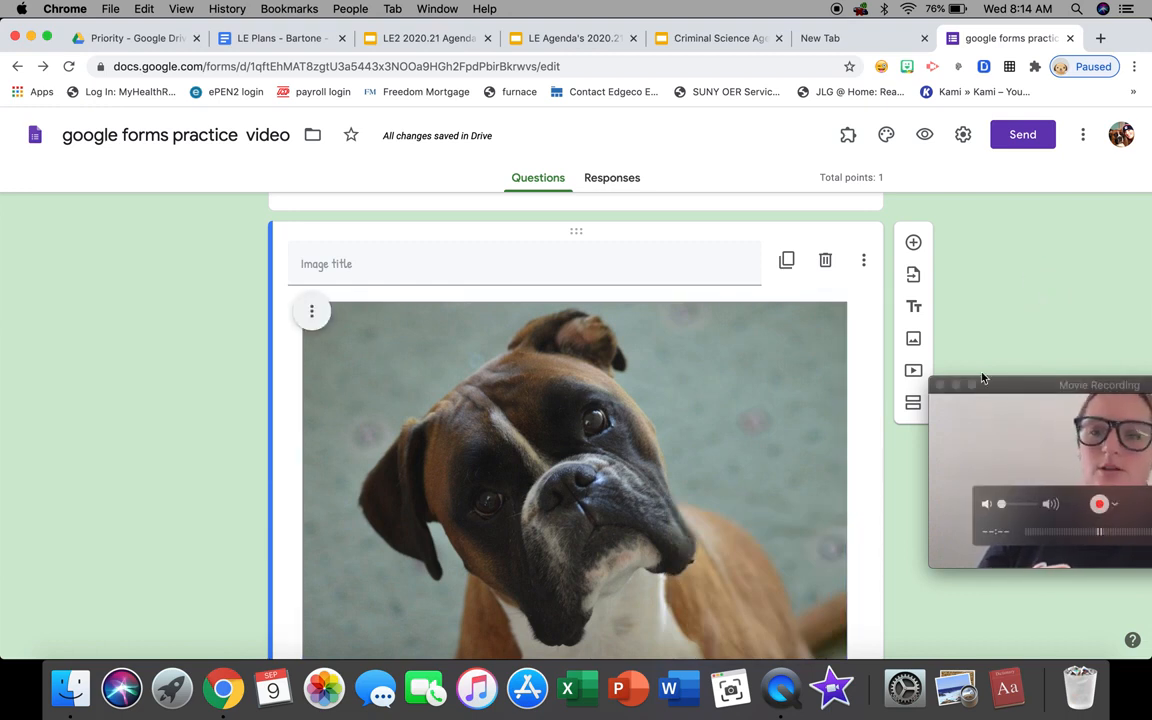
click(1031, 386)
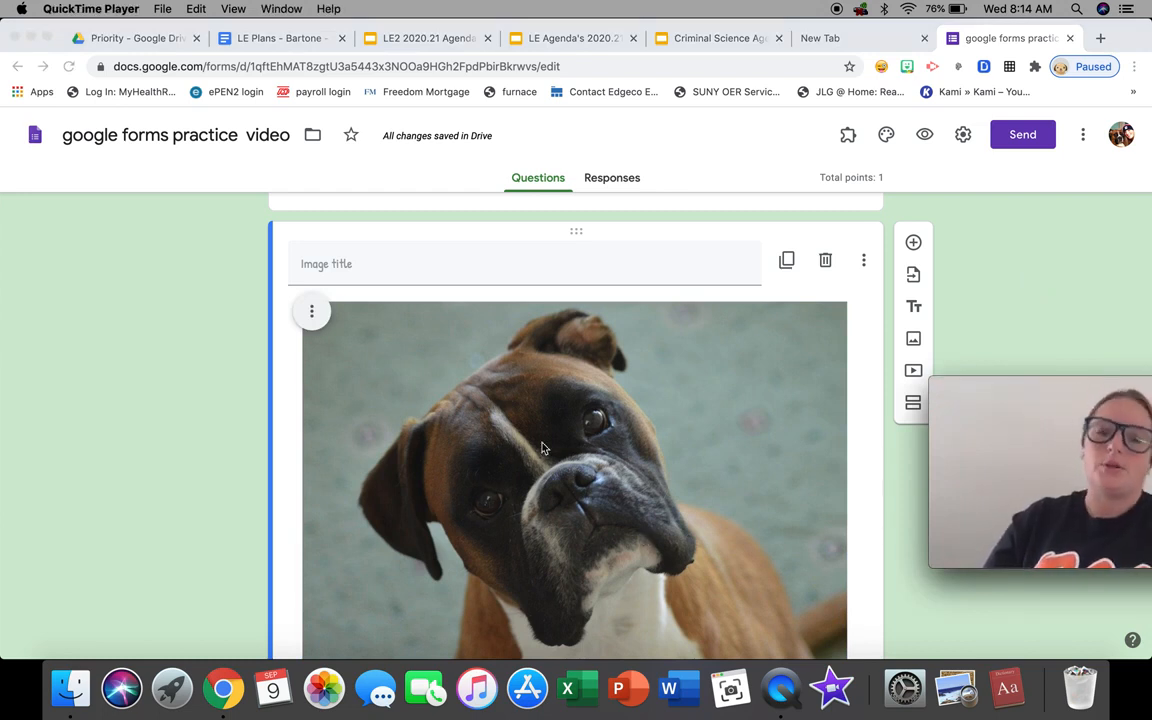
scroll(745, 488, down, 3)
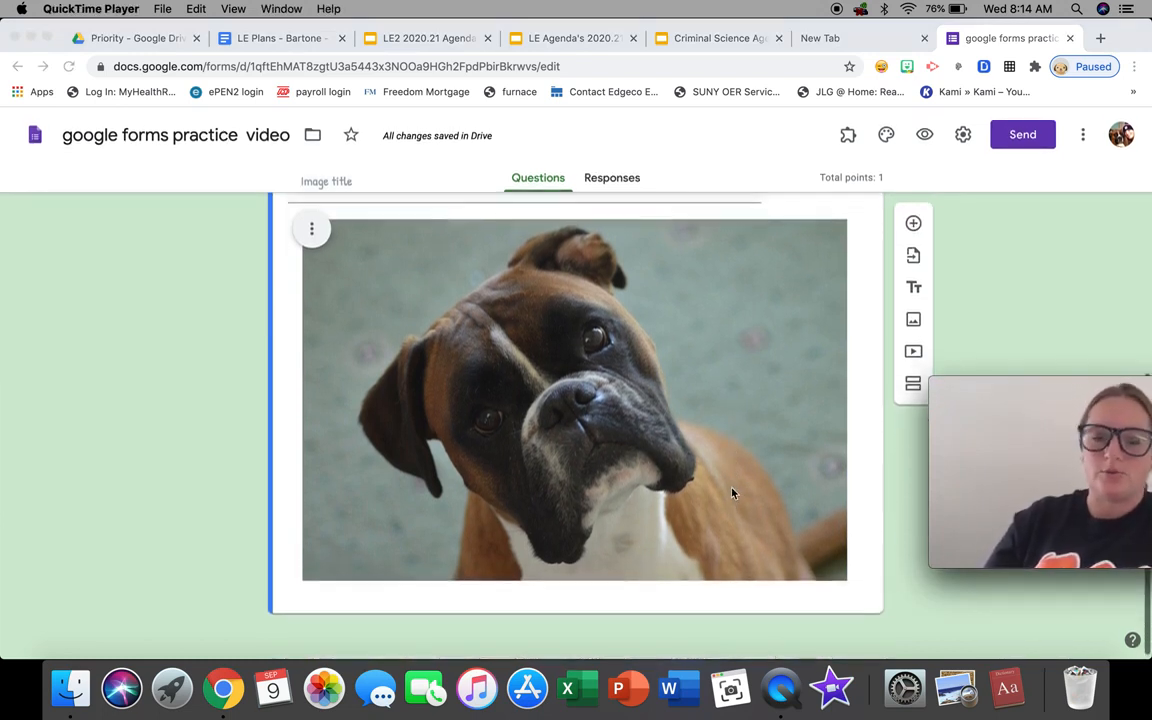
scroll(732, 492, up, 5)
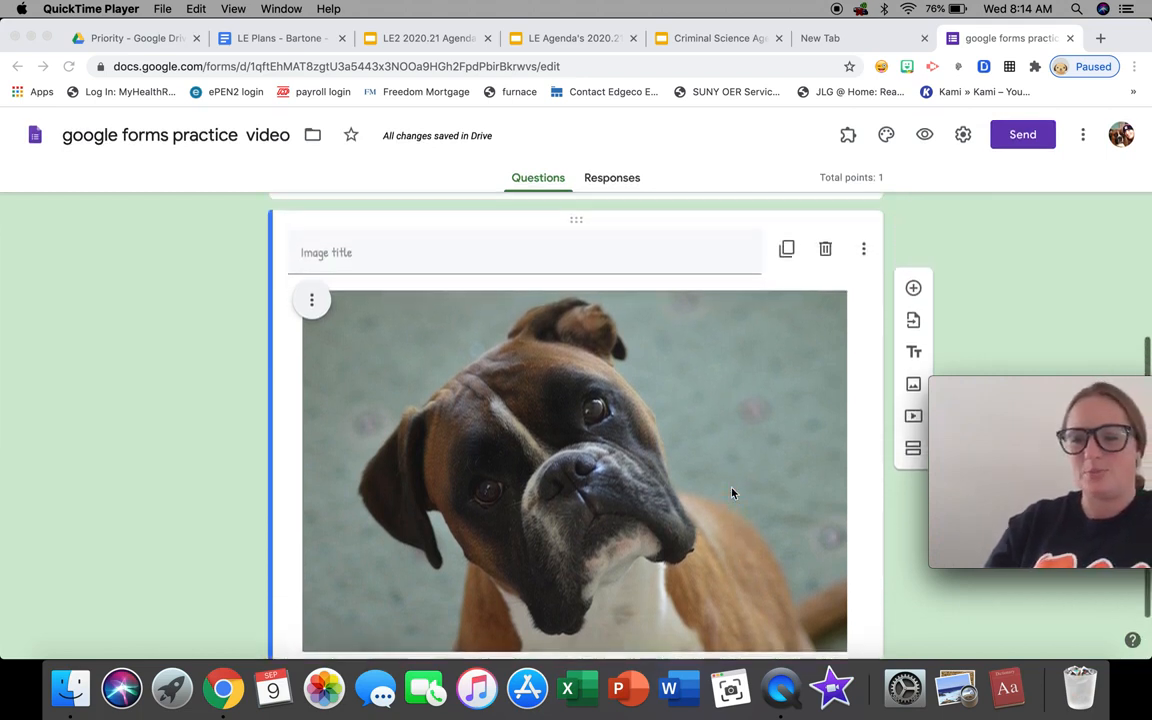
scroll(732, 492, down, 4)
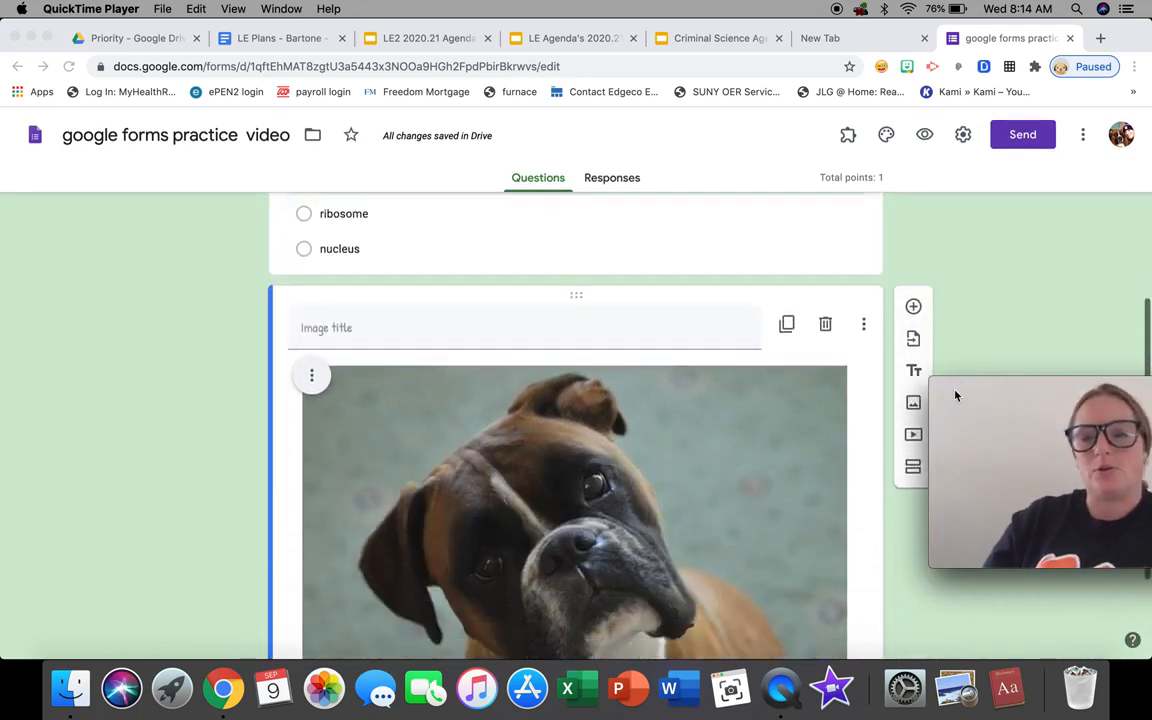
Move the Movie Recording window so it no longer covers the tools for adding form items
mouse_move(990, 385)
drag(1007, 393, 38, 484)
click(100, 357)
click(136, 520)
click(147, 303)
click(886, 549)
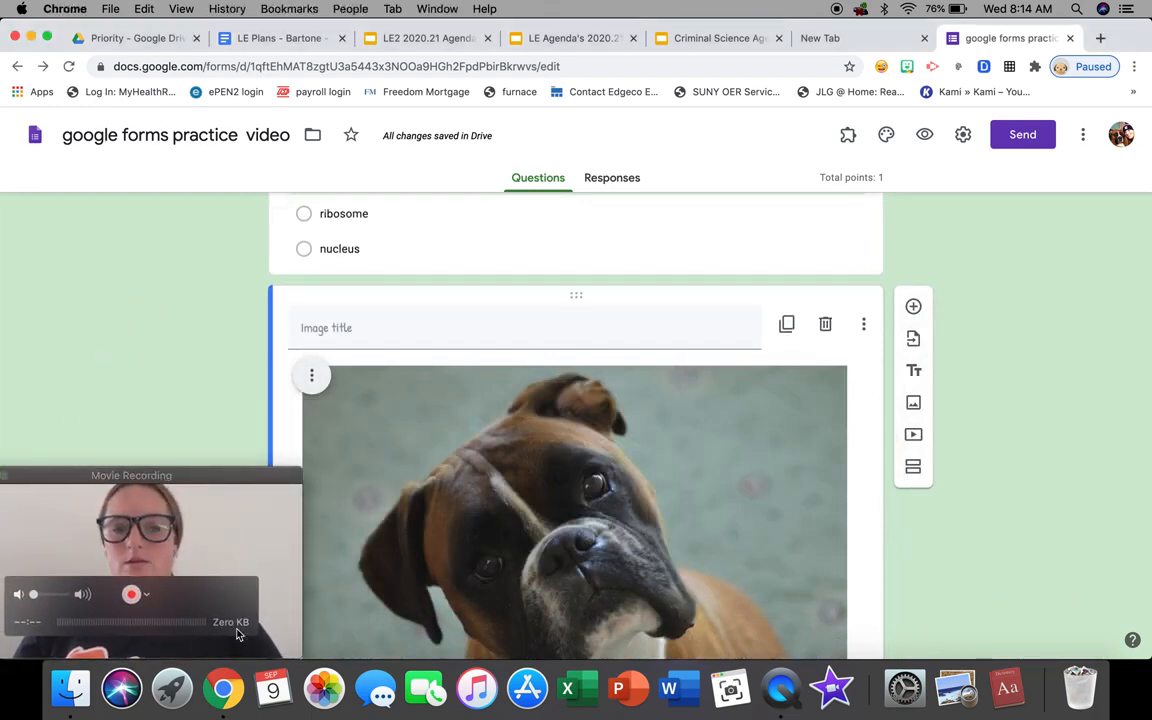
click(282, 602)
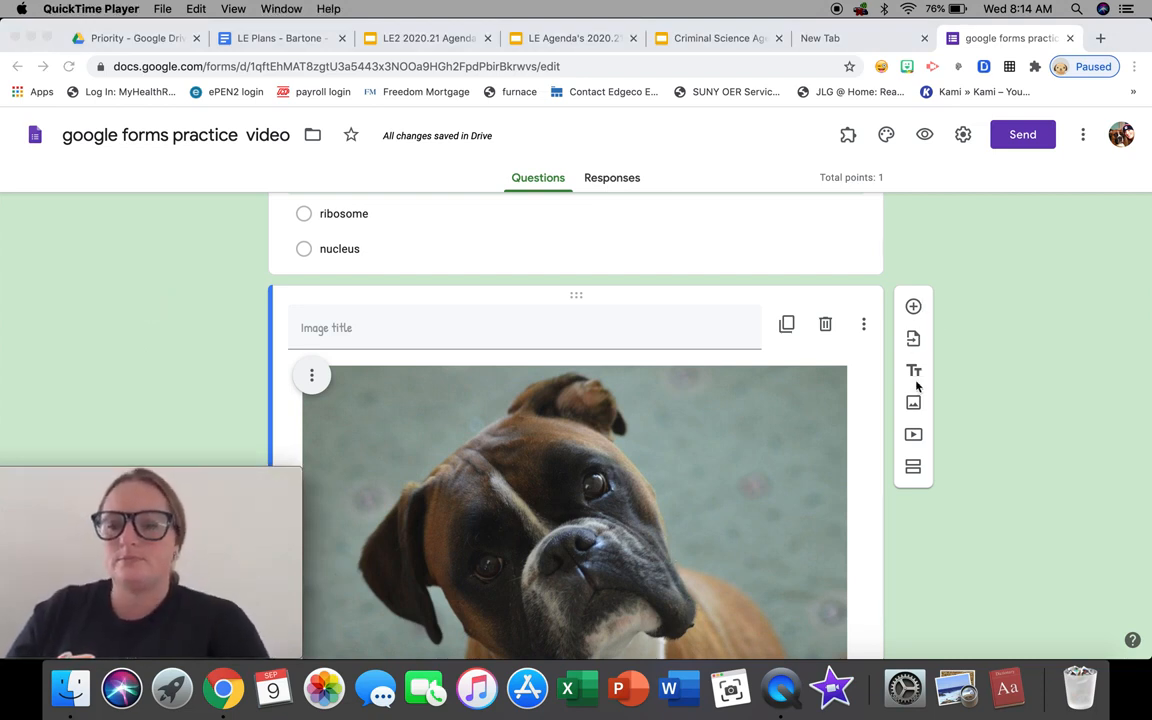
Add a new section to the form after the boxer picture
scroll(914, 418, down, 1)
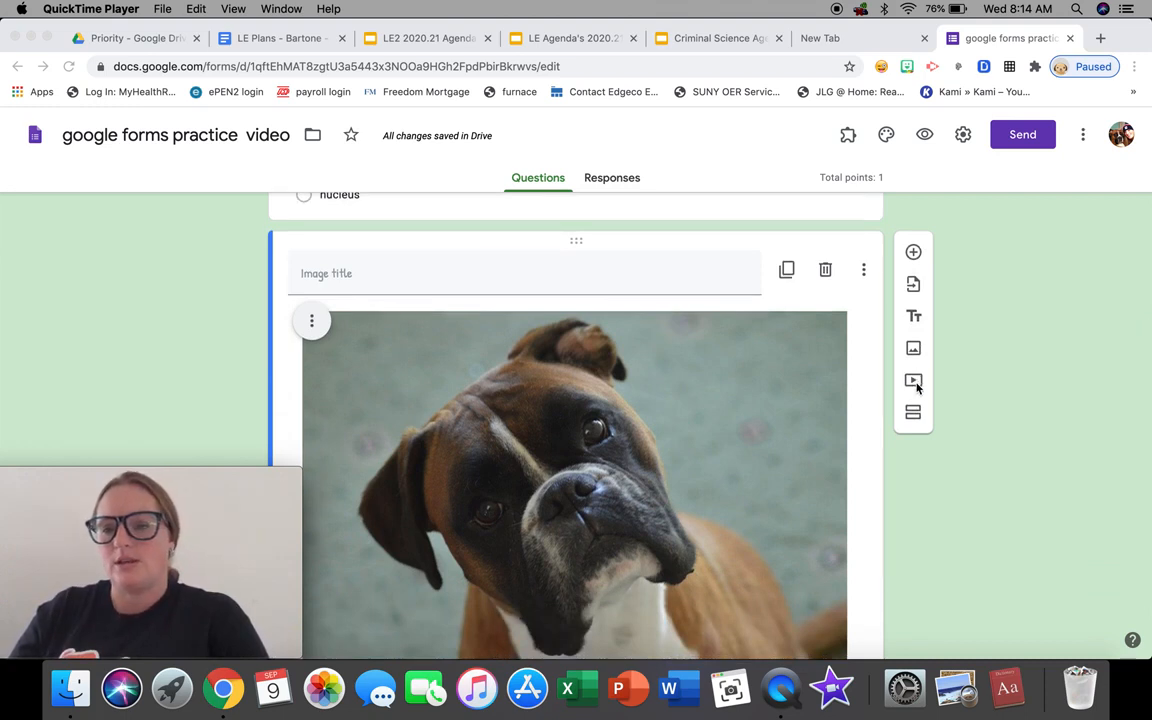
click(913, 413)
click(913, 418)
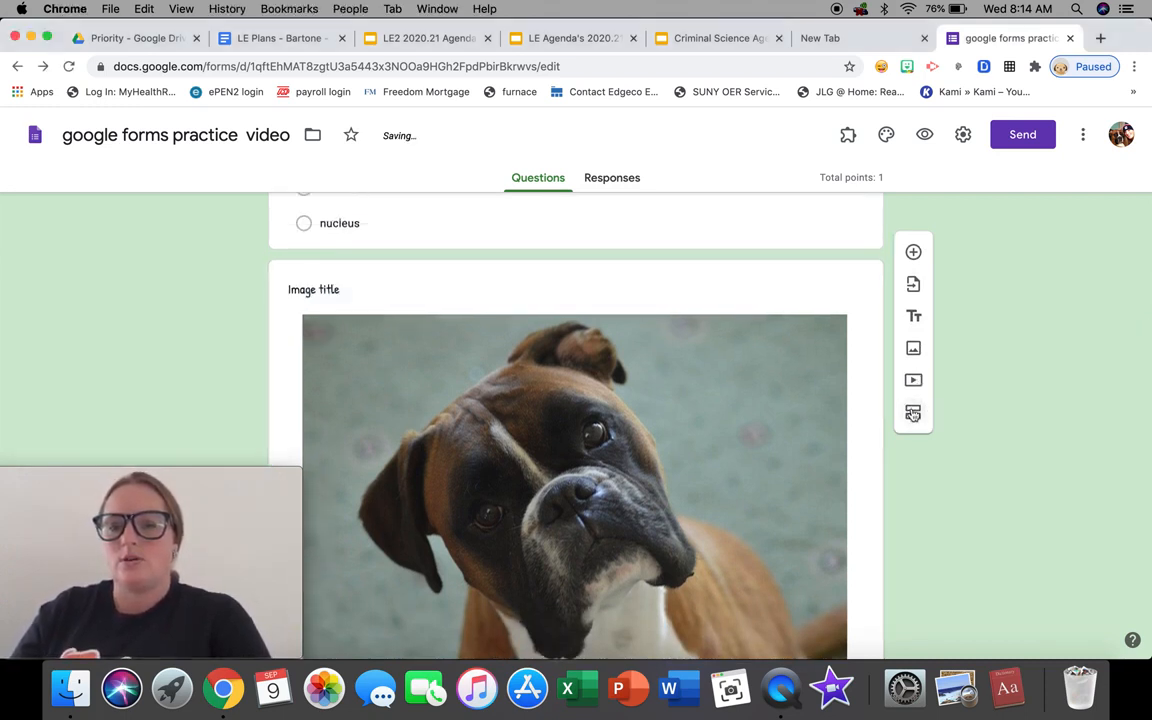
scroll(890, 381, down, 5)
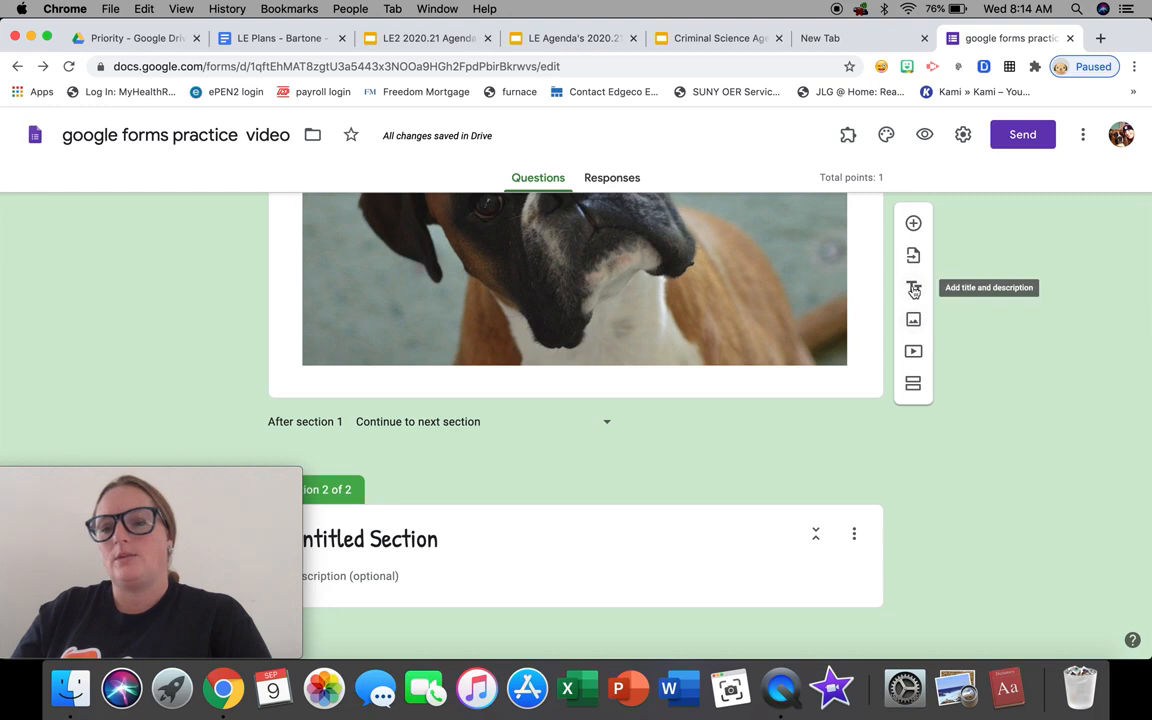
Preview the form as respondents see it, look through to the end of its first section, and return to editing
scroll(914, 280, up, 2)
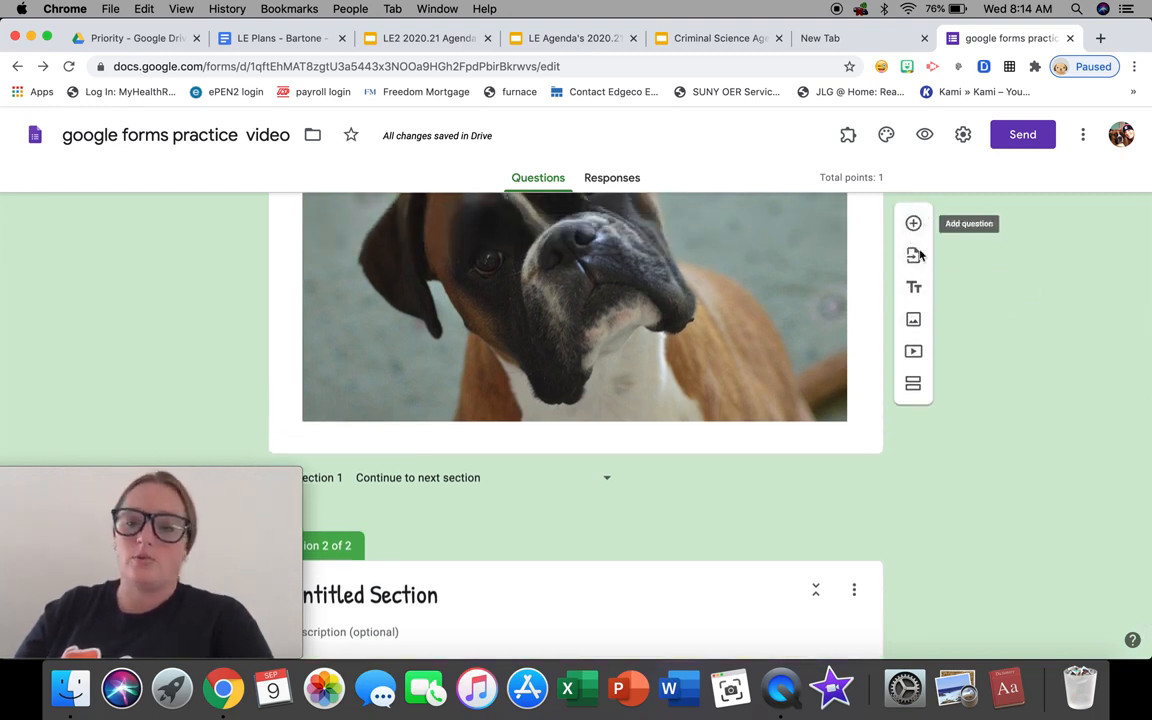
scroll(933, 355, up, 10)
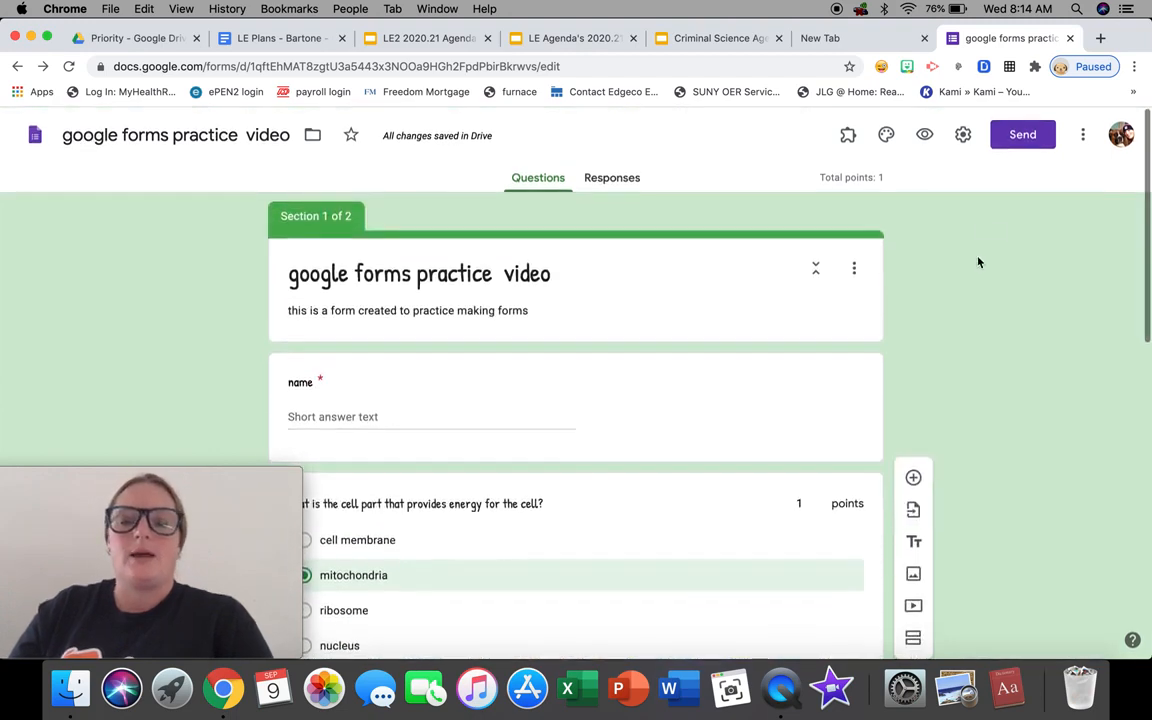
click(926, 139)
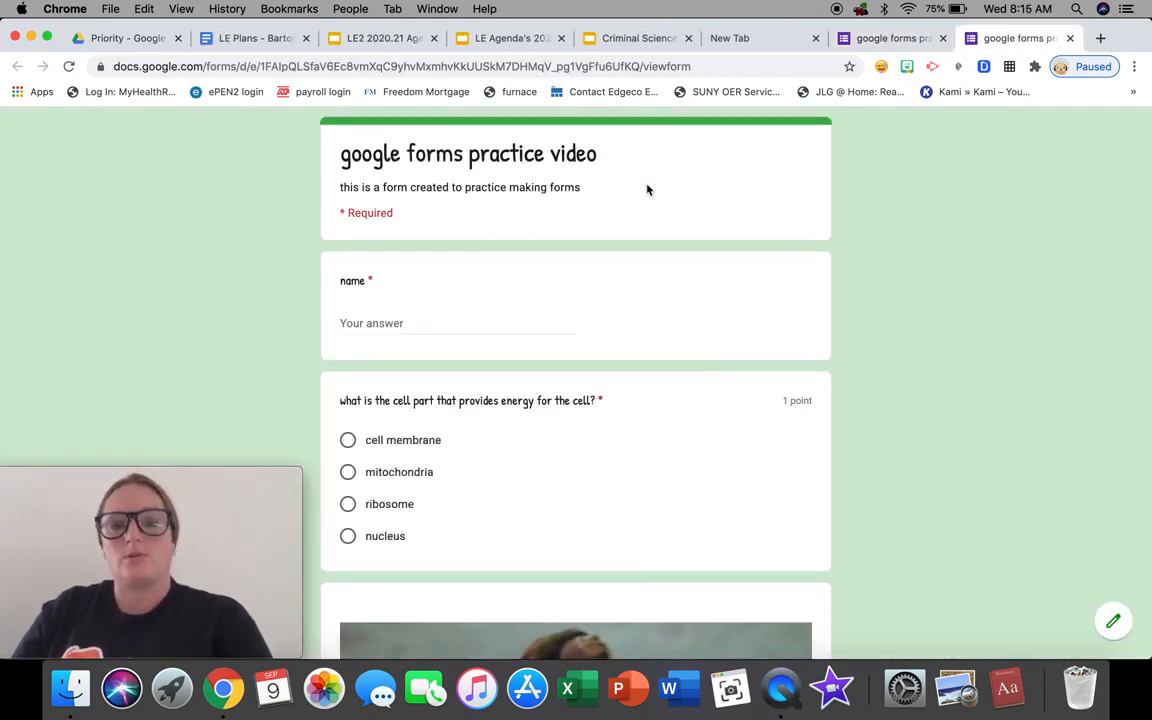
scroll(568, 331, down, 10)
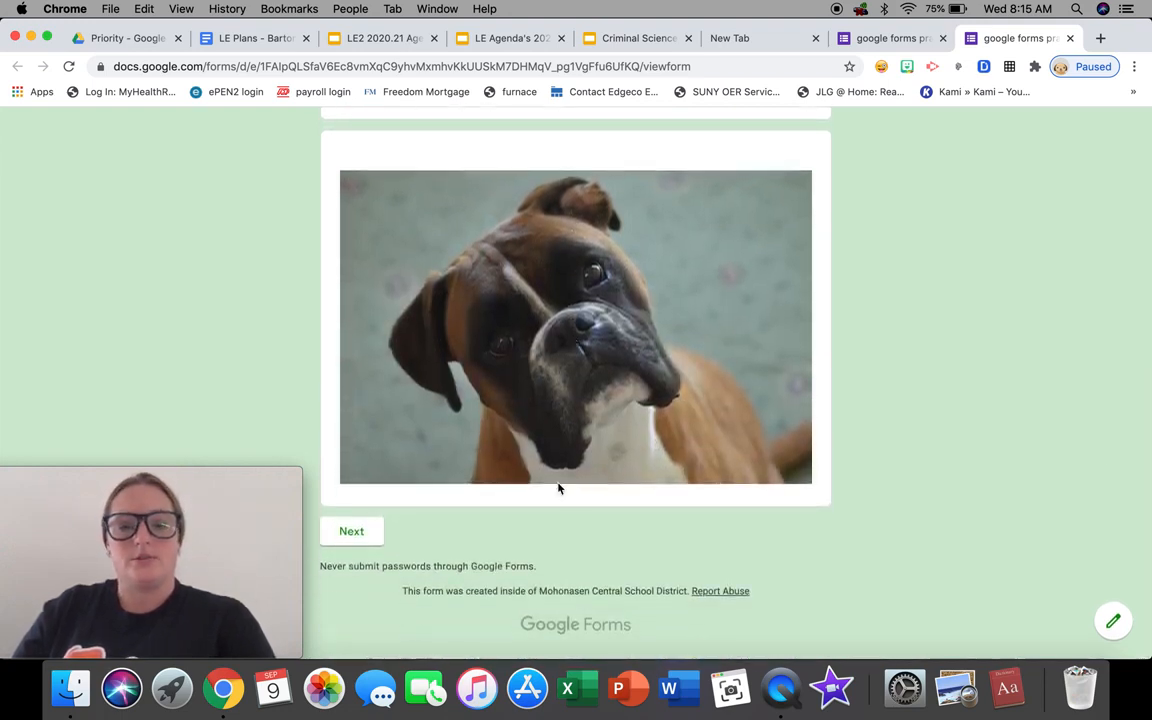
click(1111, 621)
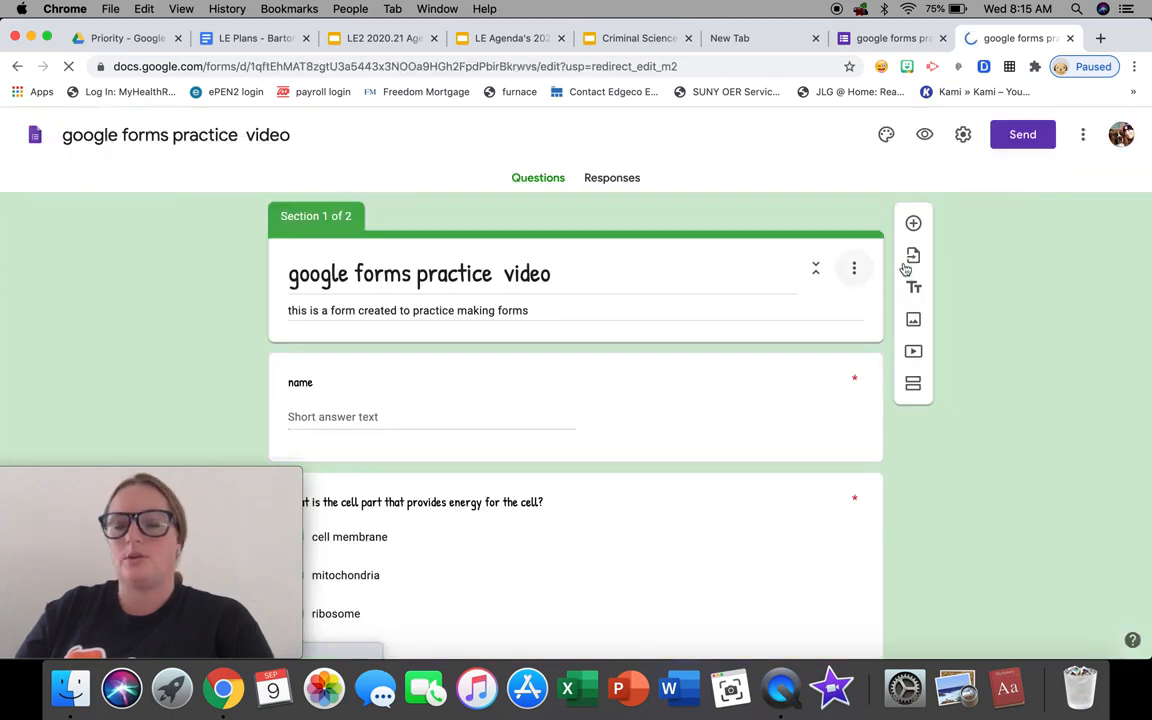
Turn on collecting email addresses in the form's general settings and save the settings
click(963, 136)
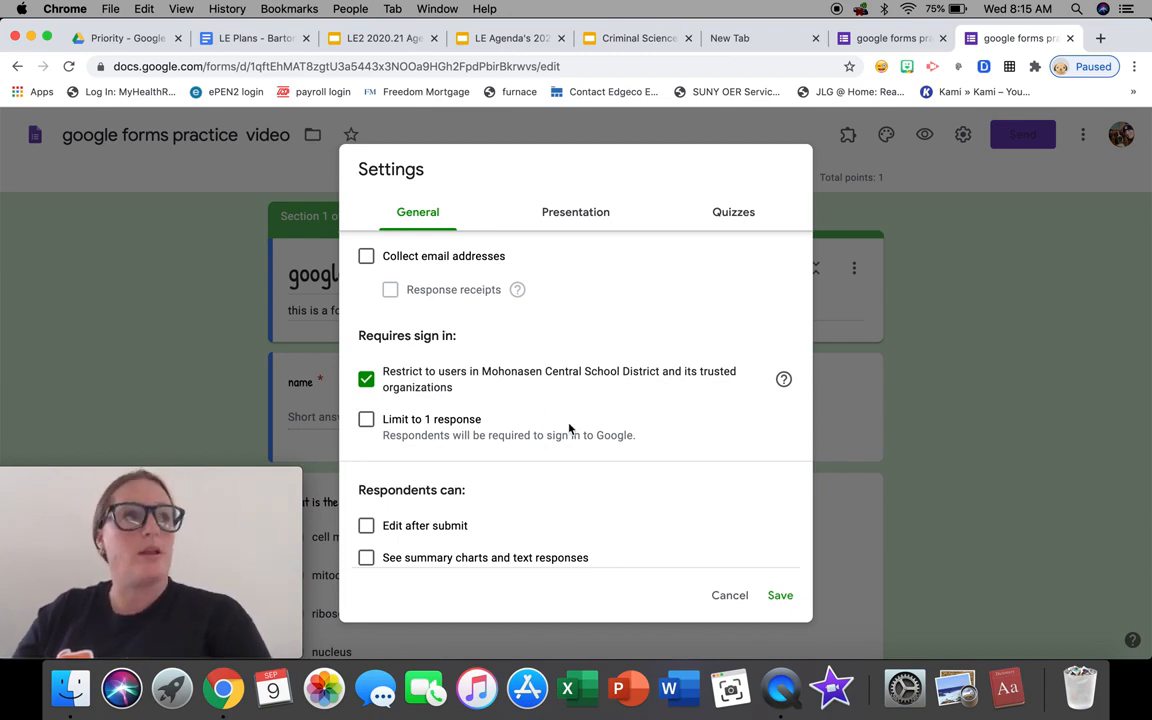
click(367, 259)
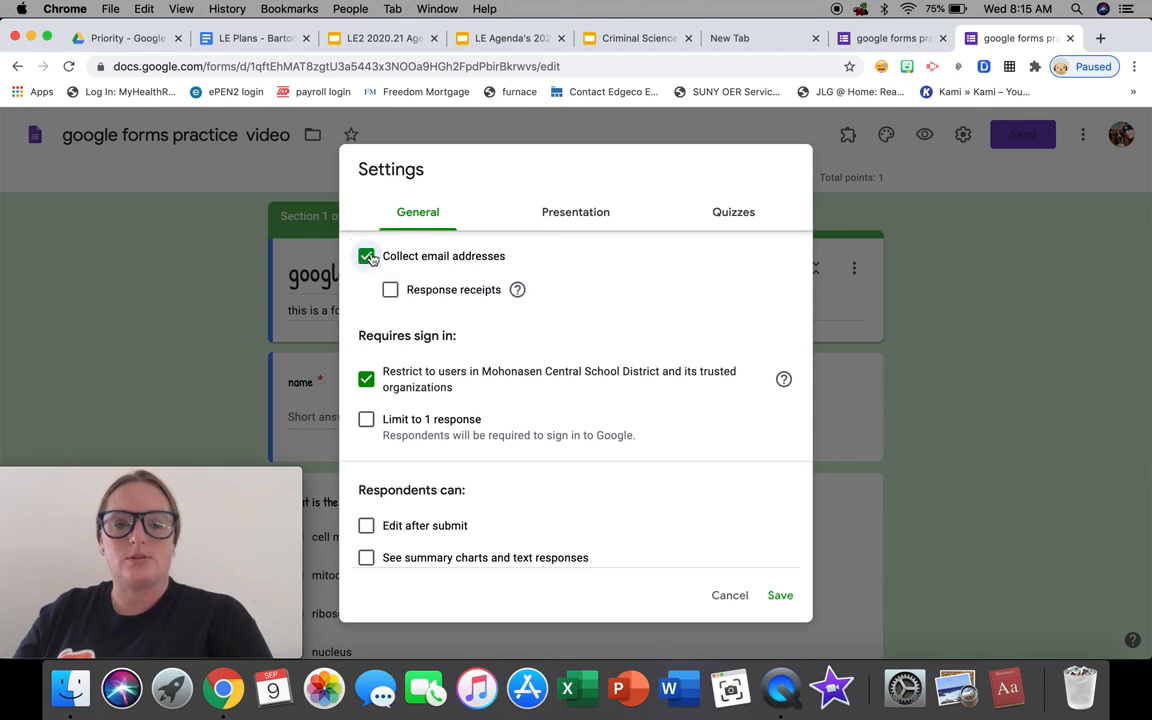
click(779, 597)
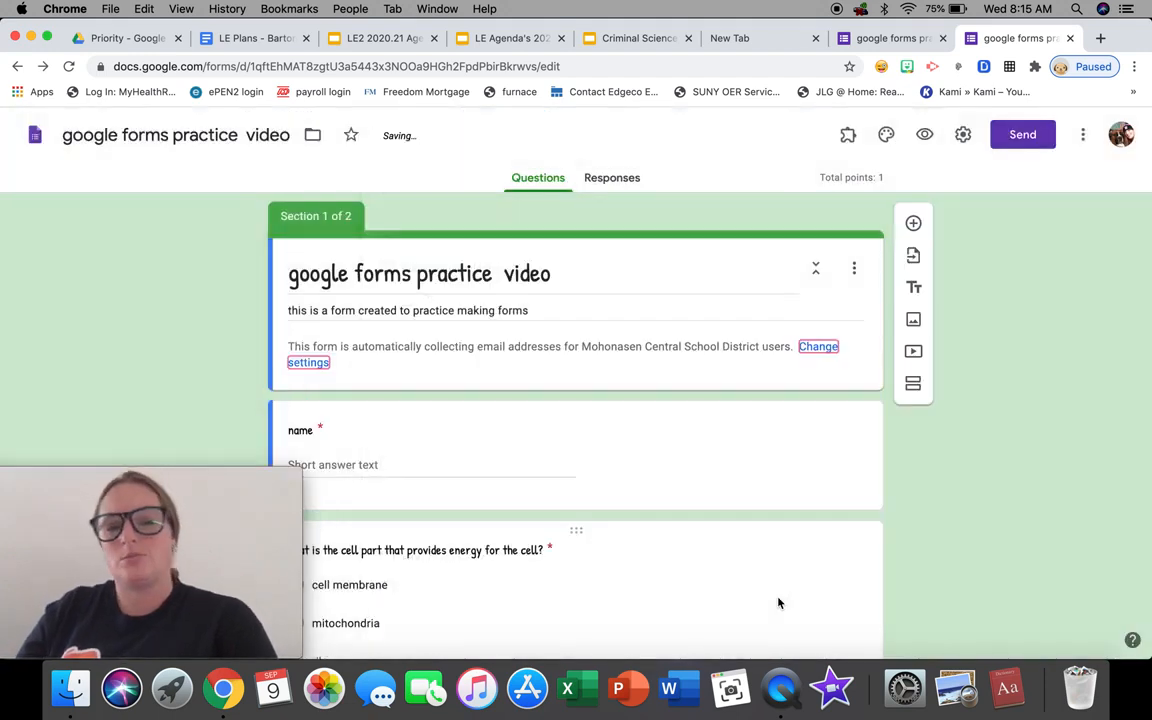
scroll(840, 601, down, 5)
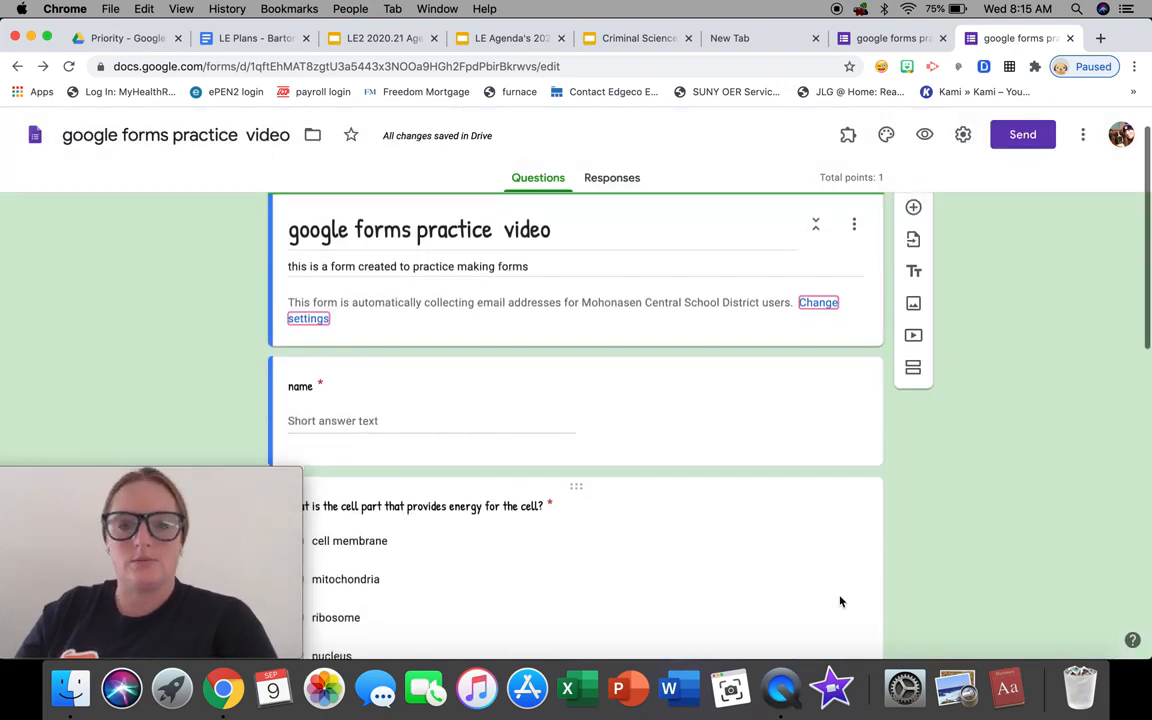
scroll(840, 597, down, 5)
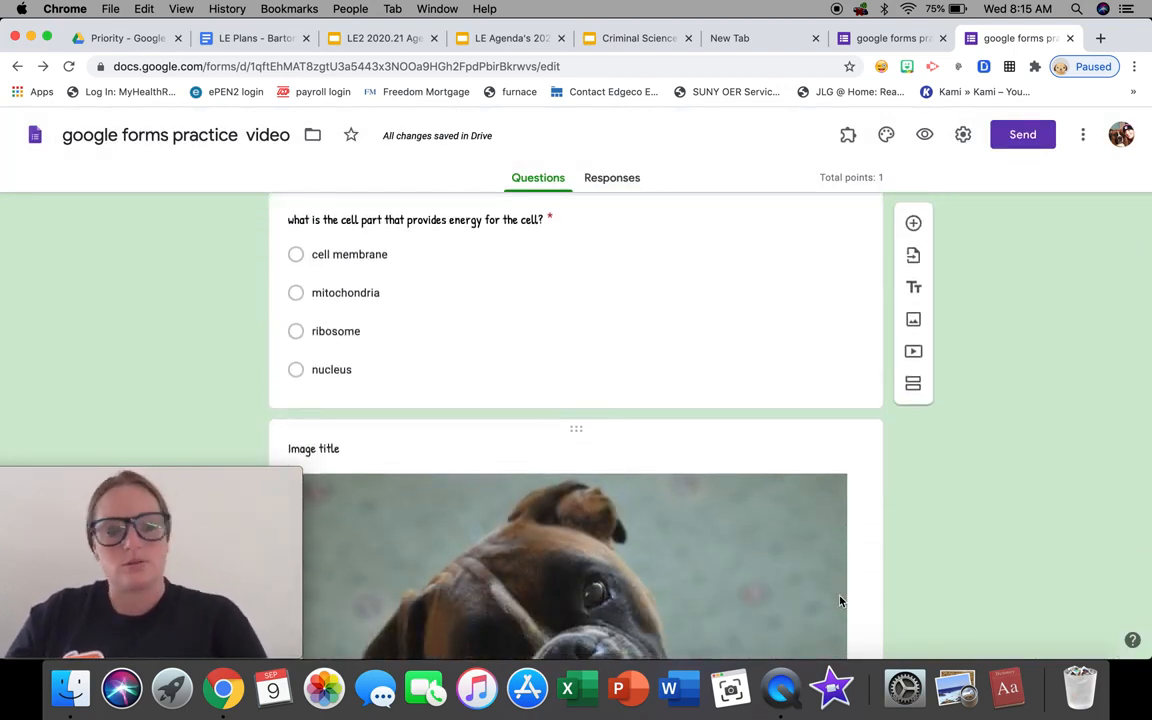
scroll(840, 601, up, 10)
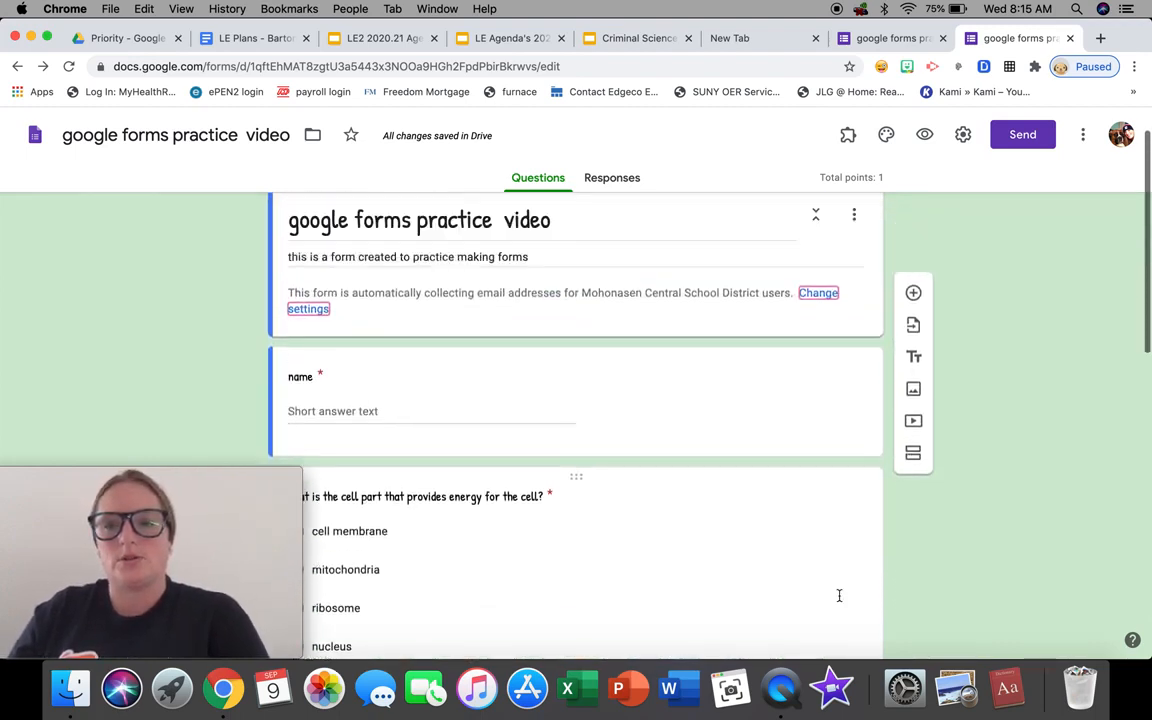
right_click(839, 596)
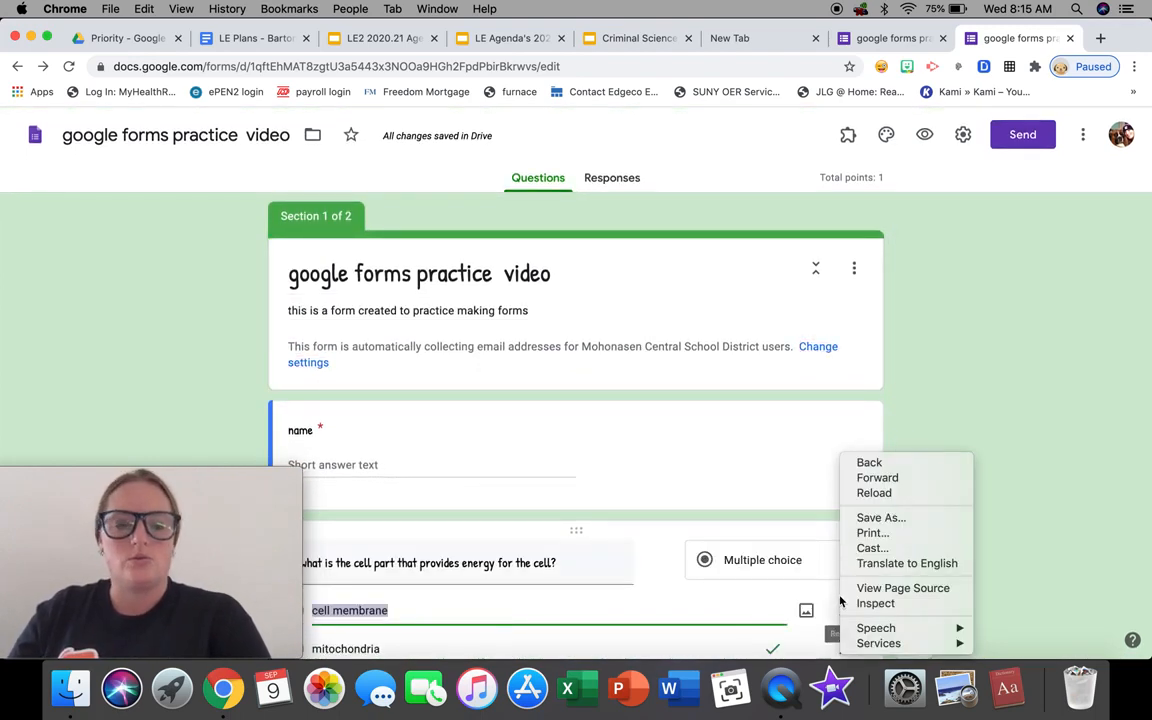
click(1024, 393)
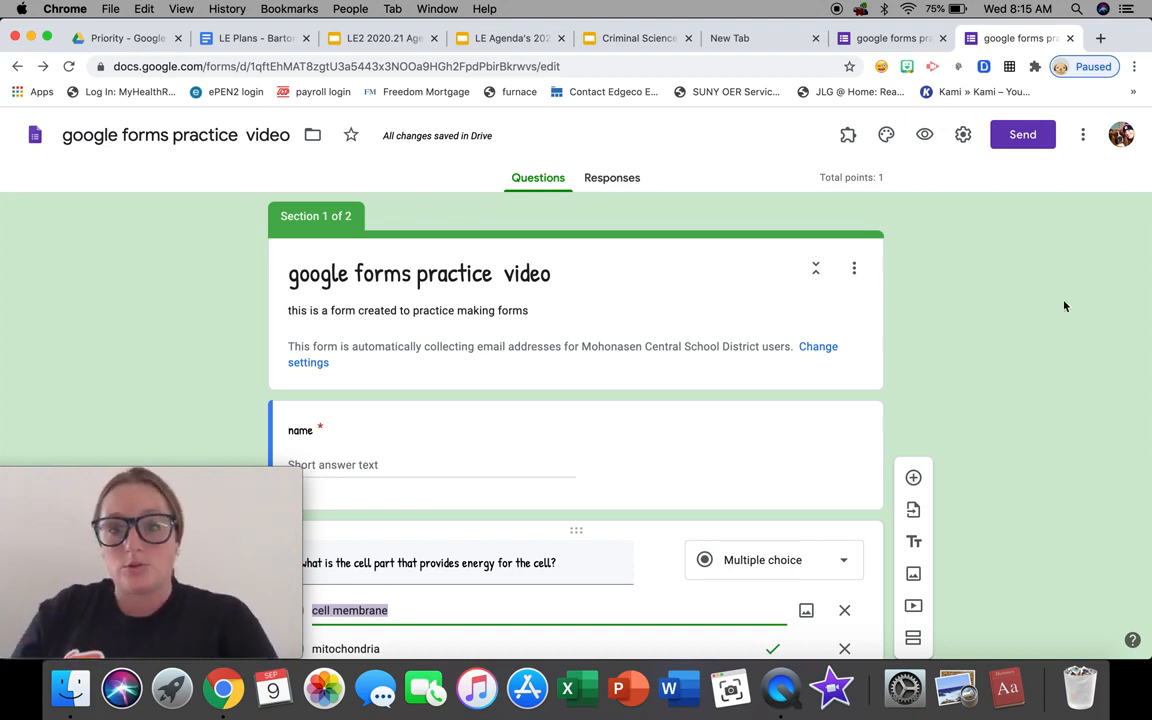
Check the form's quiz options, including locked mode and grade release, save the settings, and go back to the cell question
click(963, 138)
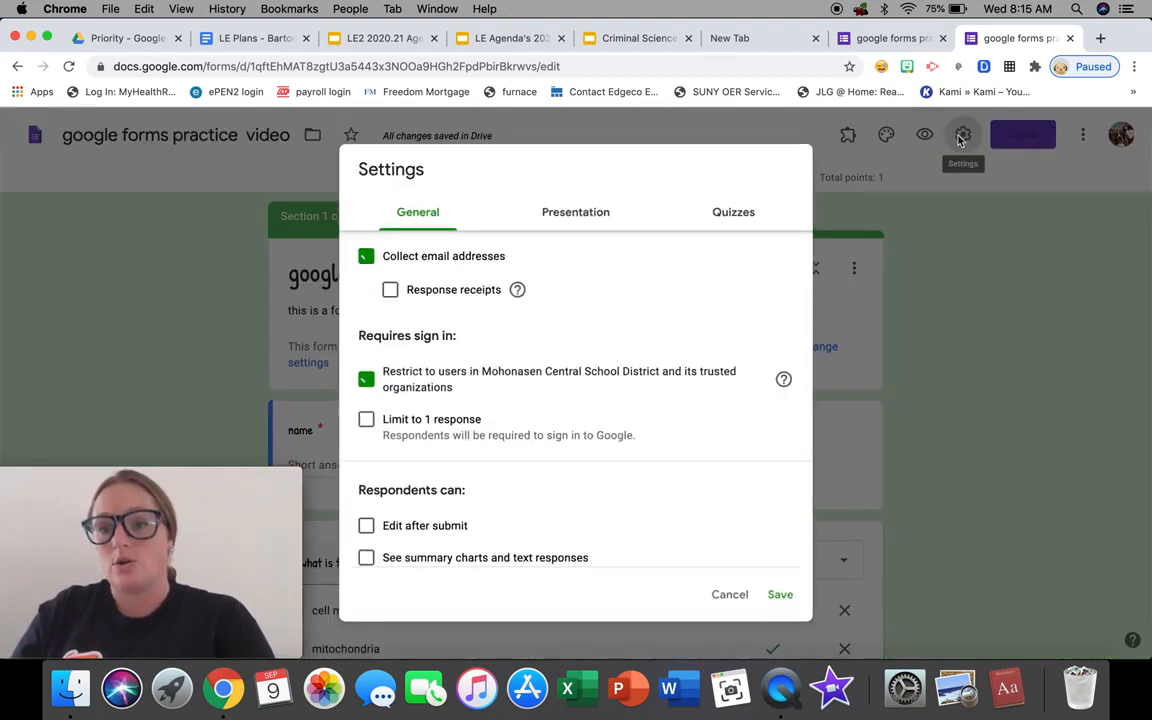
click(750, 204)
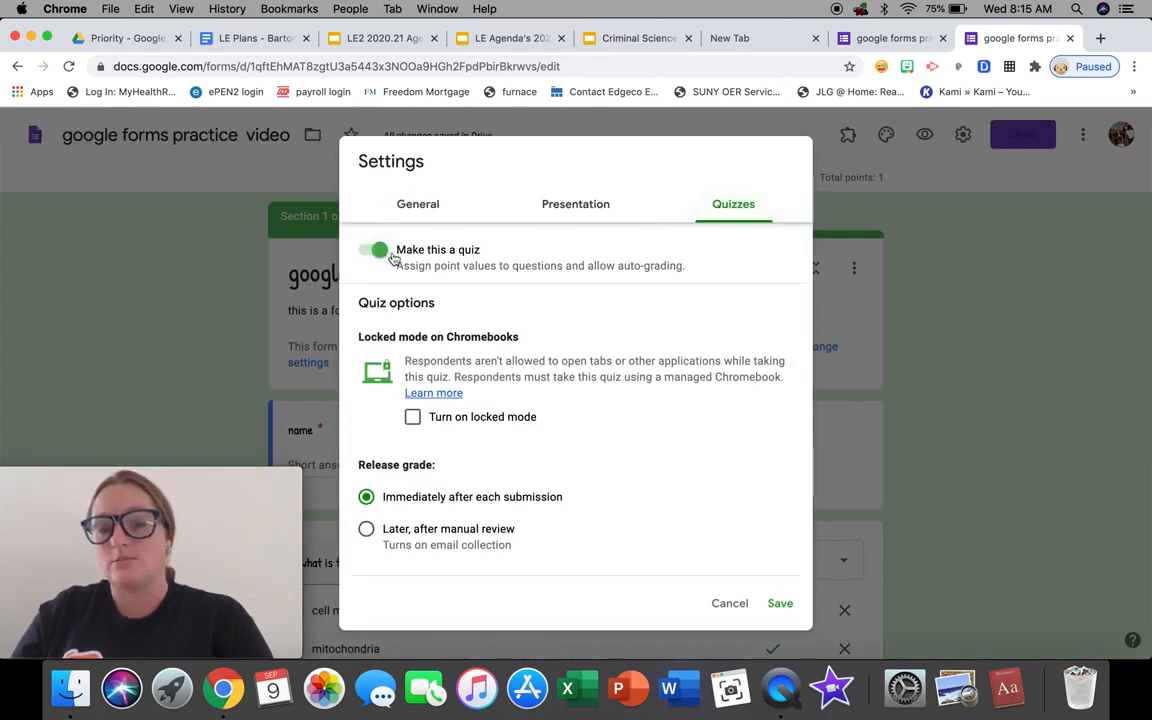
click(780, 605)
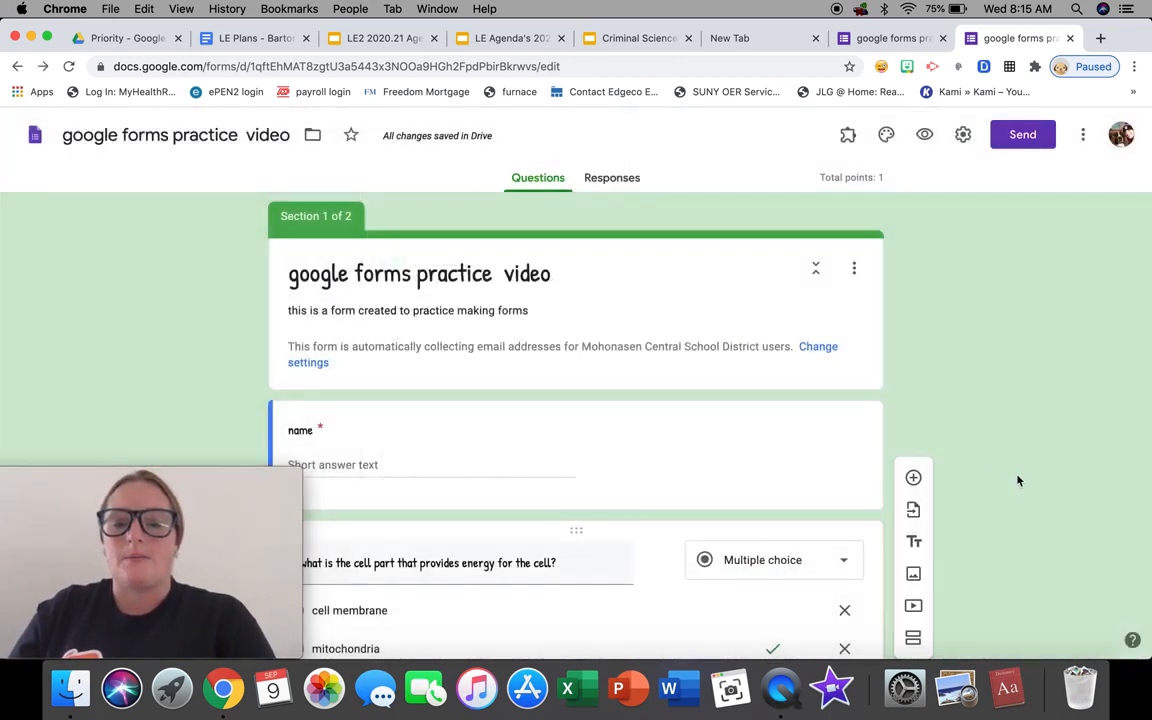
scroll(735, 540, down, 10)
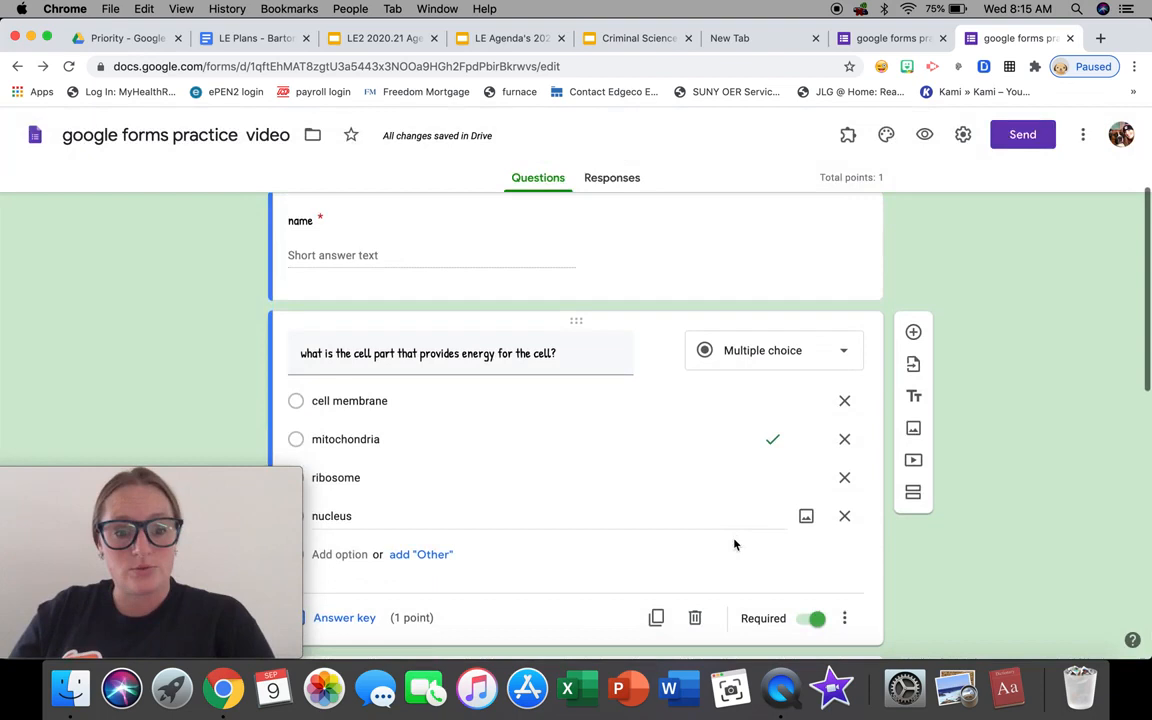